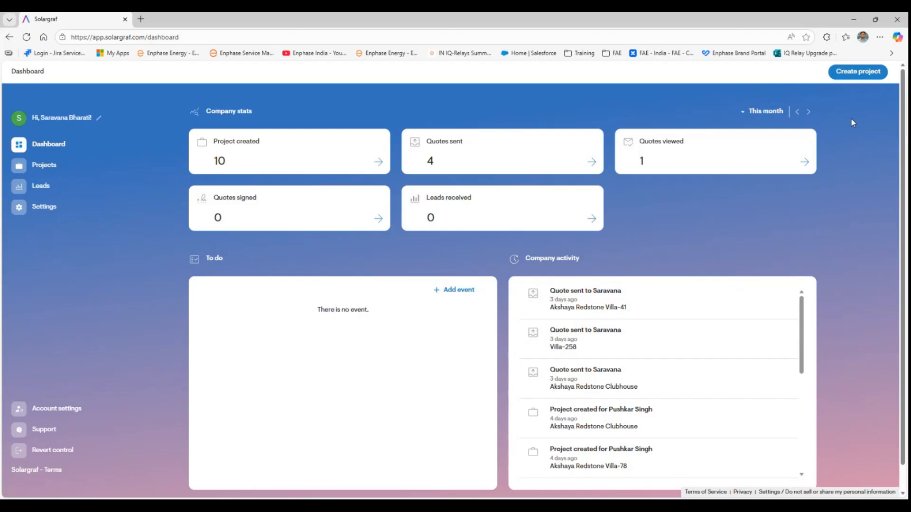
- Browse the company settings: Company information, Solar pricing, then Custom lead statuses
left_click_drag(850, 123, 60, 142)
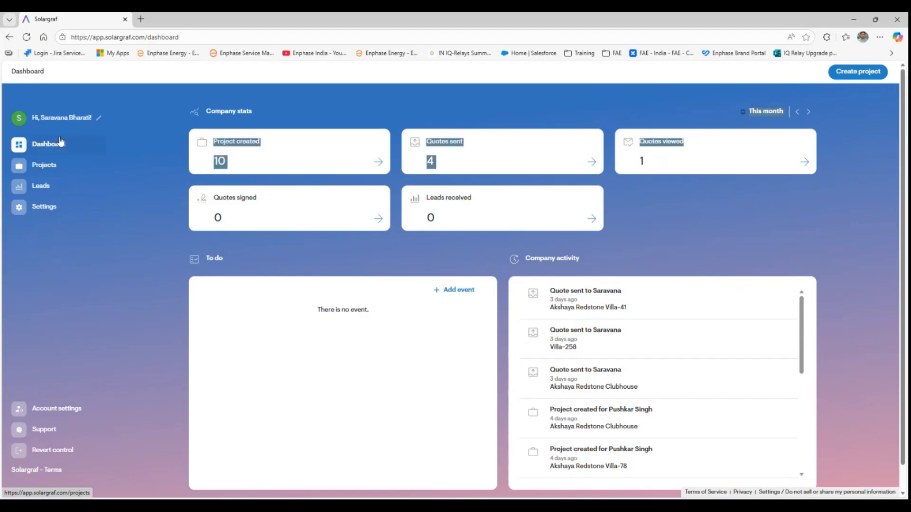
left_click(46, 212)
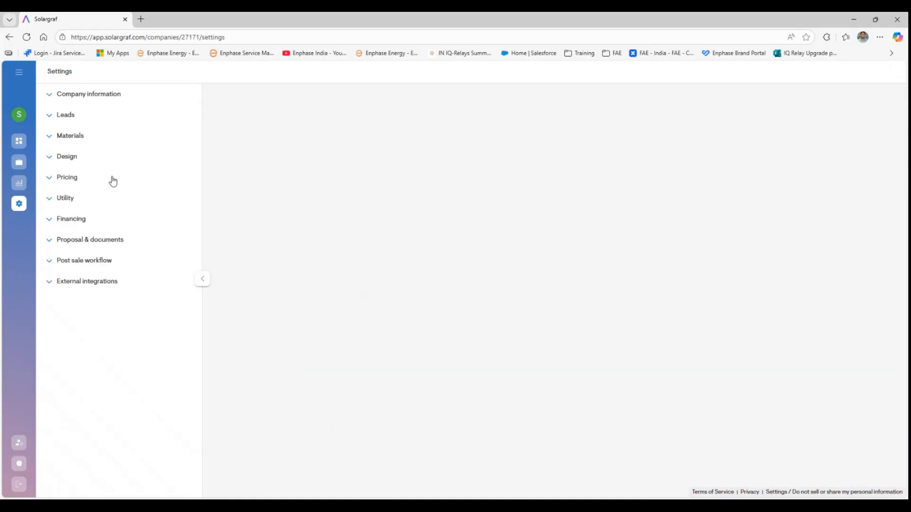
left_click(70, 97)
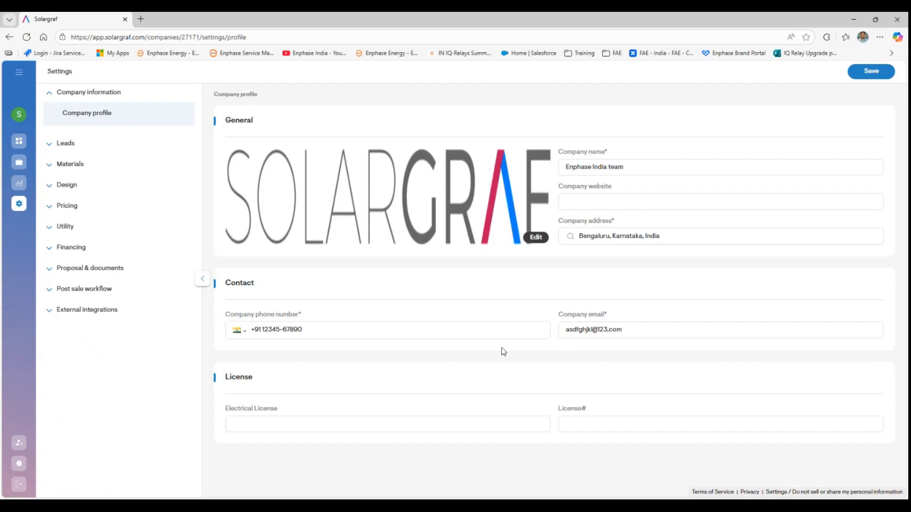
left_click(102, 205)
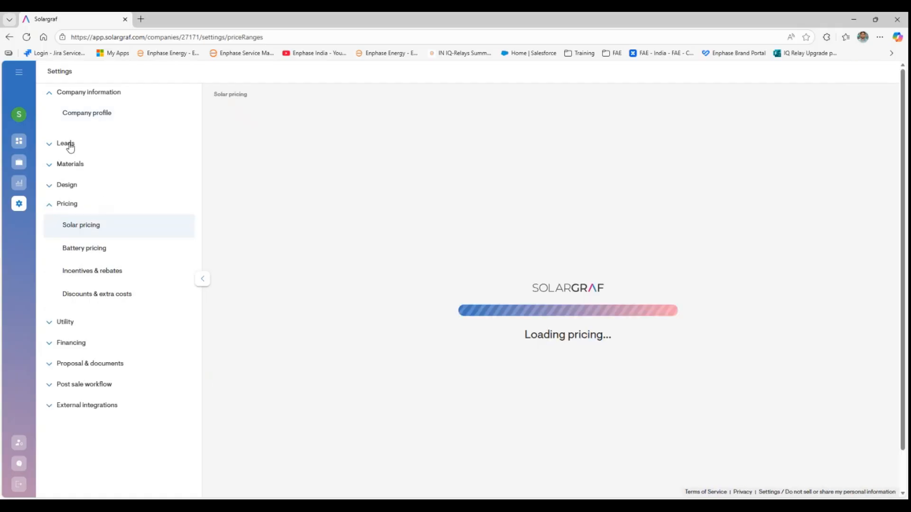
left_click(67, 147)
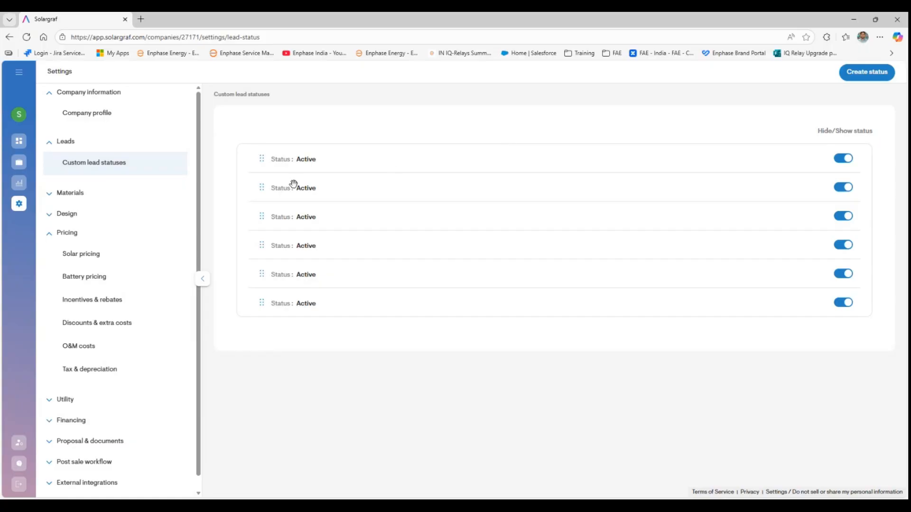
left_click(72, 192)
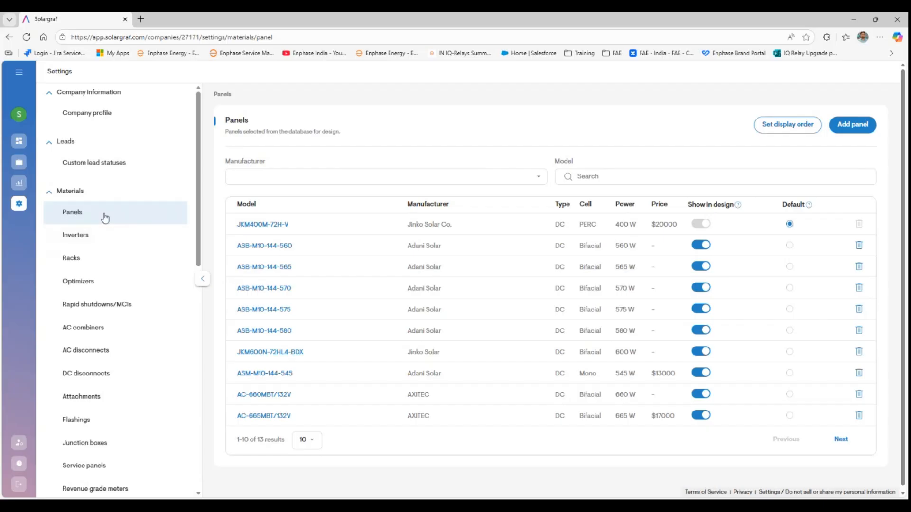
- Open the Panels materials list, check its manufacturer filter, then open the panel database
left_click(105, 217)
left_click(519, 175)
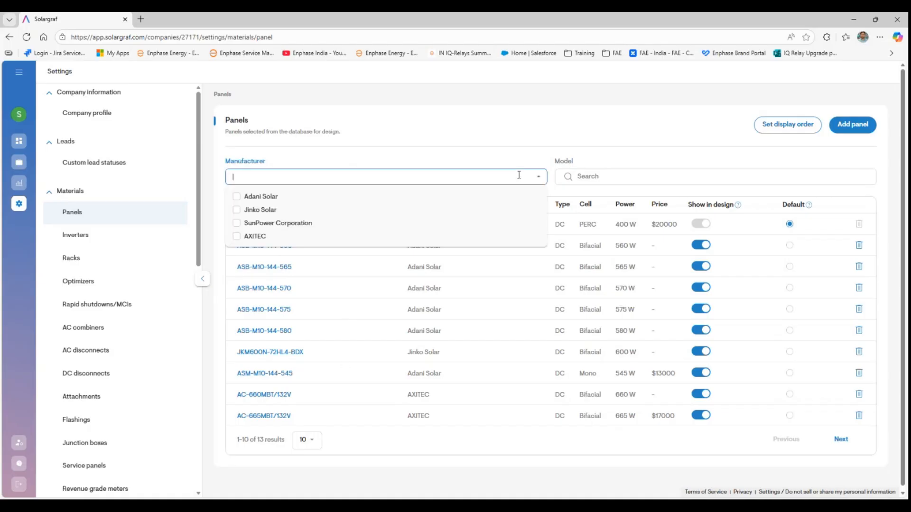
left_click(607, 135)
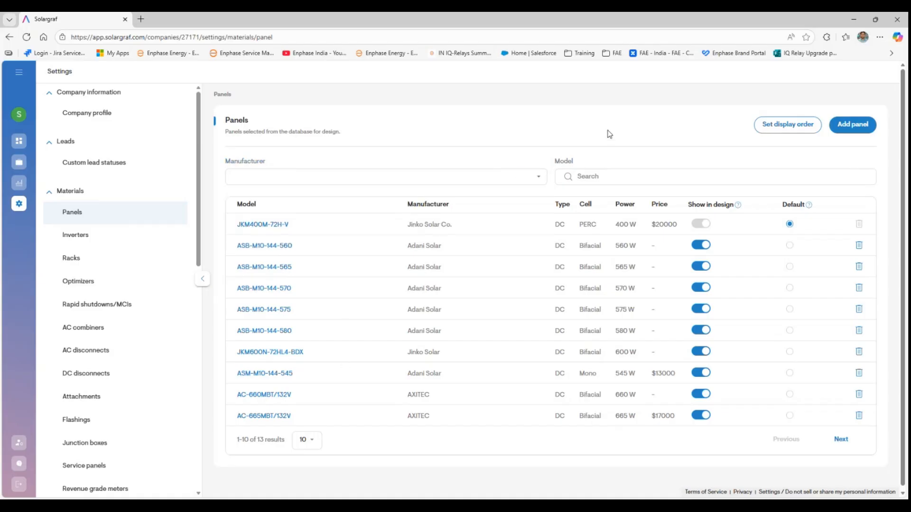
left_click(849, 126)
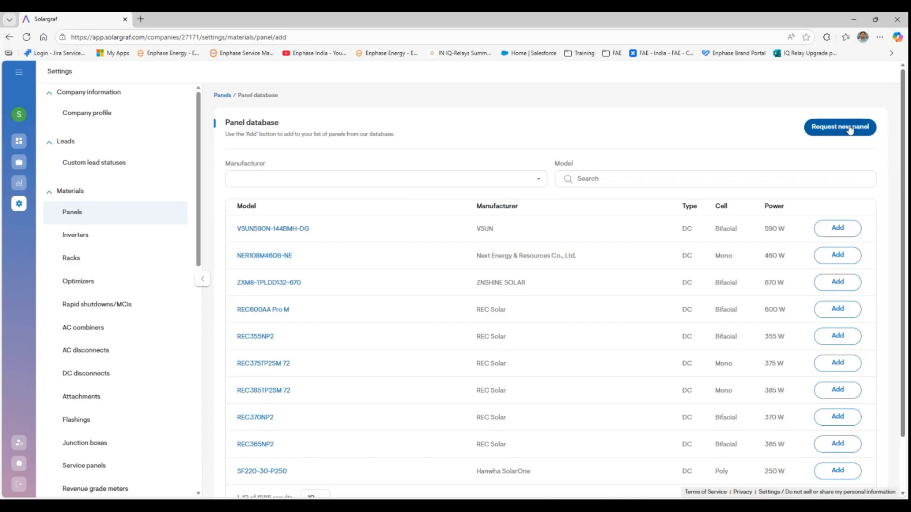
left_click(539, 180)
- Try filtering the panel database by Adani Solar, then by Sova Solar Ltd., clearing each
type("adani")
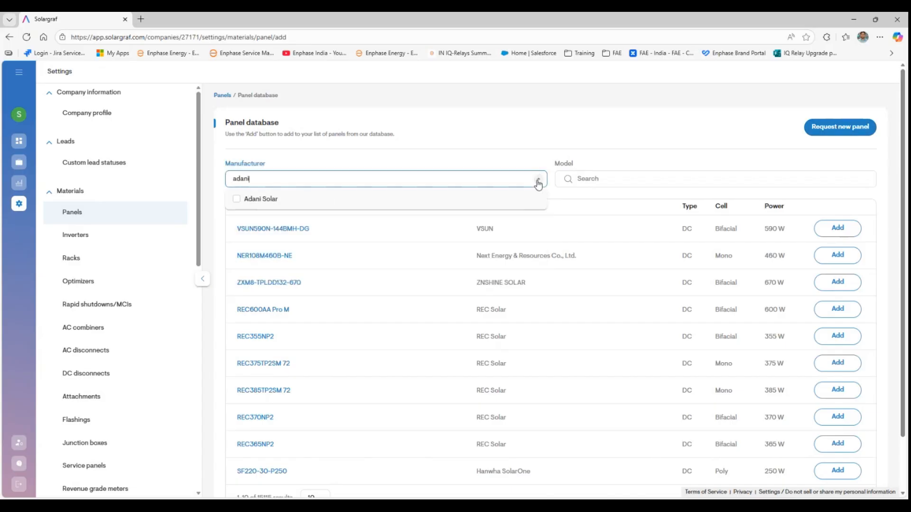
left_click(427, 203)
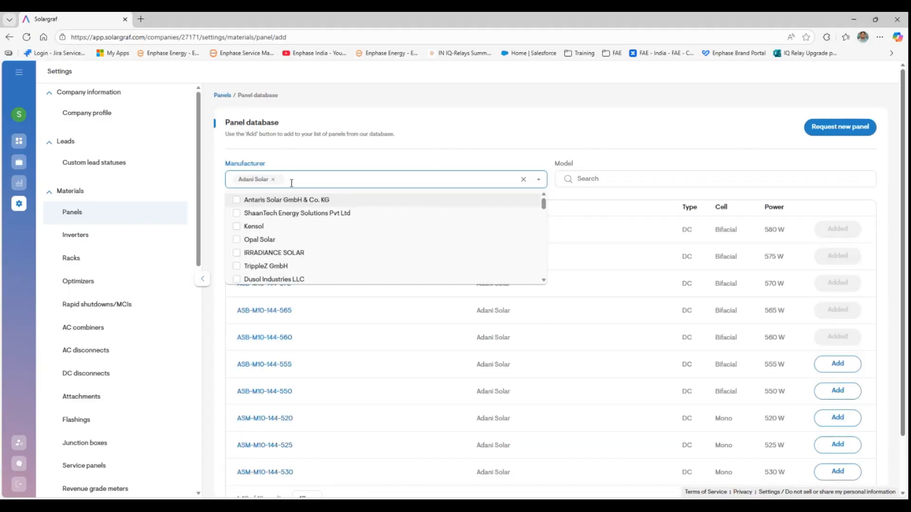
left_click(273, 179)
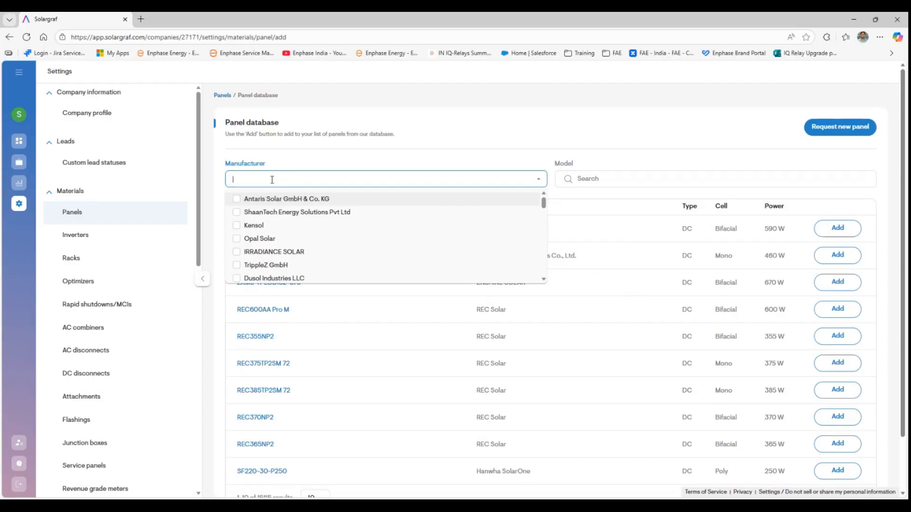
left_click(272, 180)
type("so")
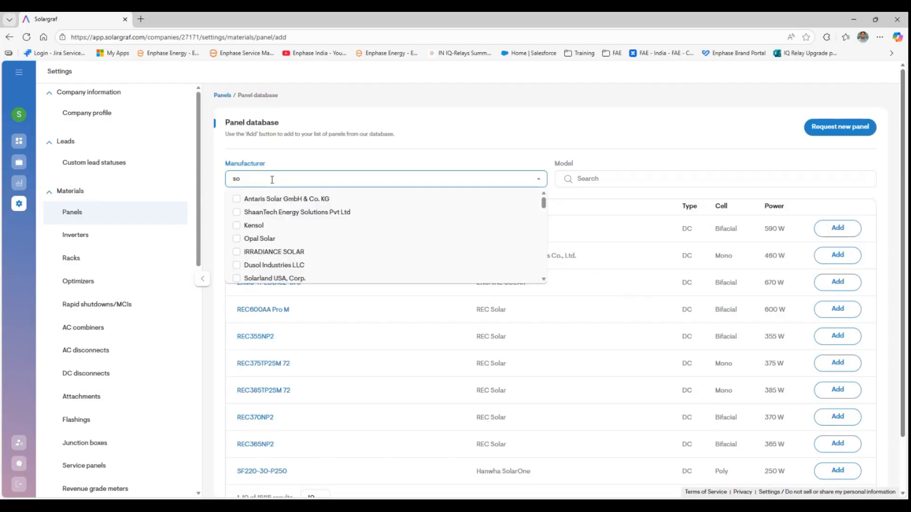
type("va")
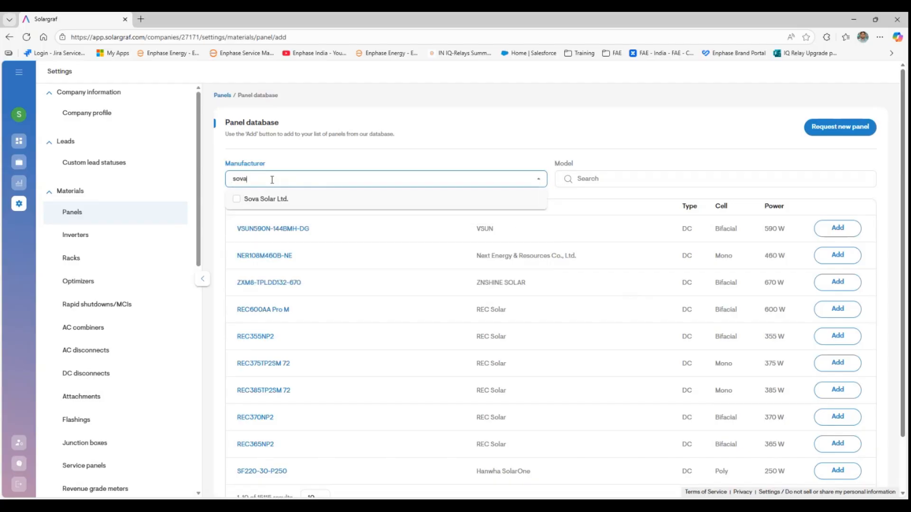
left_click(254, 200)
left_click(450, 157)
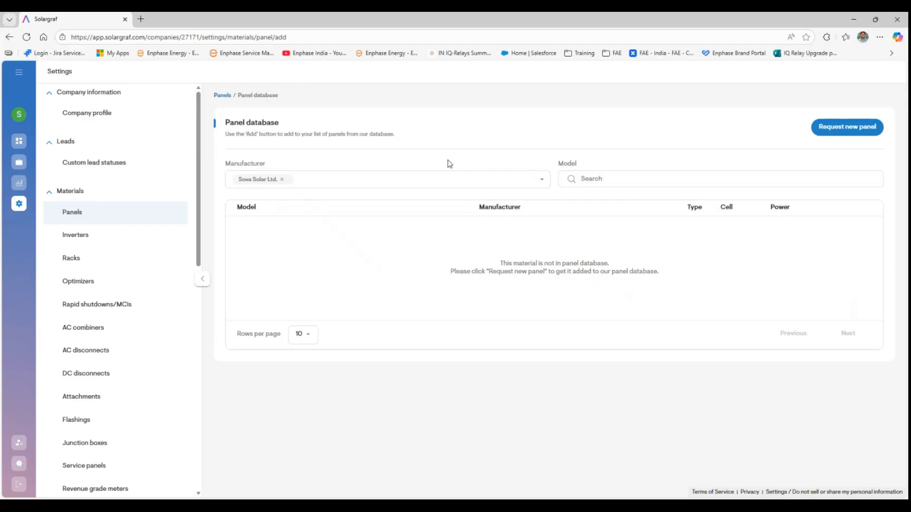
left_click(283, 179)
- Filter the panel database to RenewSys India Pvt Ltd and start a new panel request
left_click(284, 180)
type("renewsys")
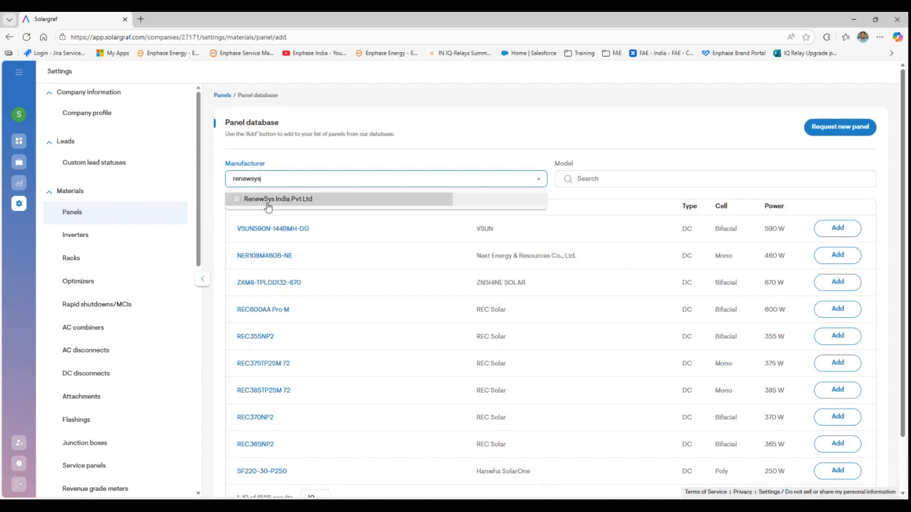
left_click(270, 204)
left_click(380, 151)
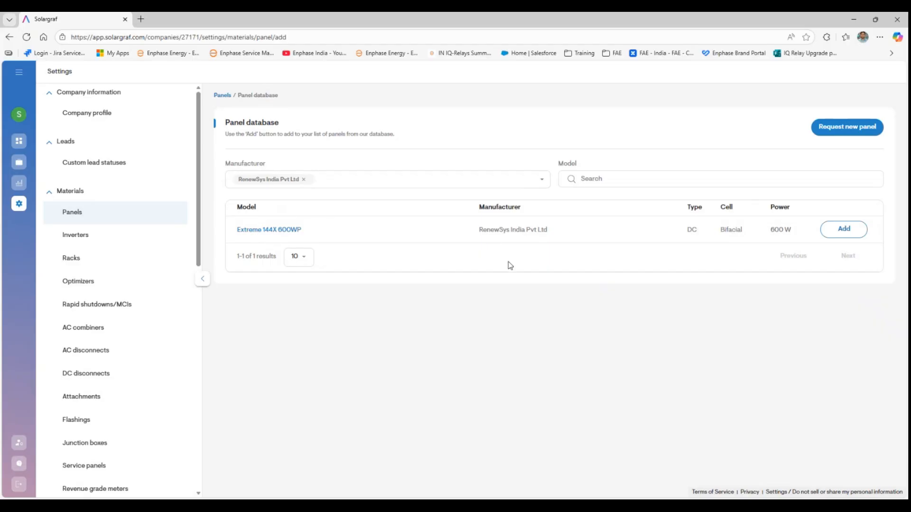
left_click(830, 134)
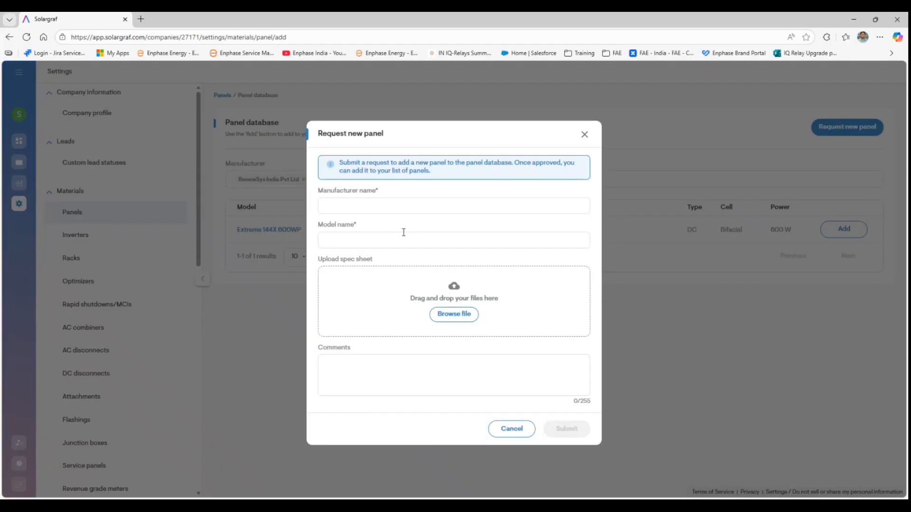
- Clear the request's manufacturer name and cancel the Request new panel form without submitting
left_click(375, 206)
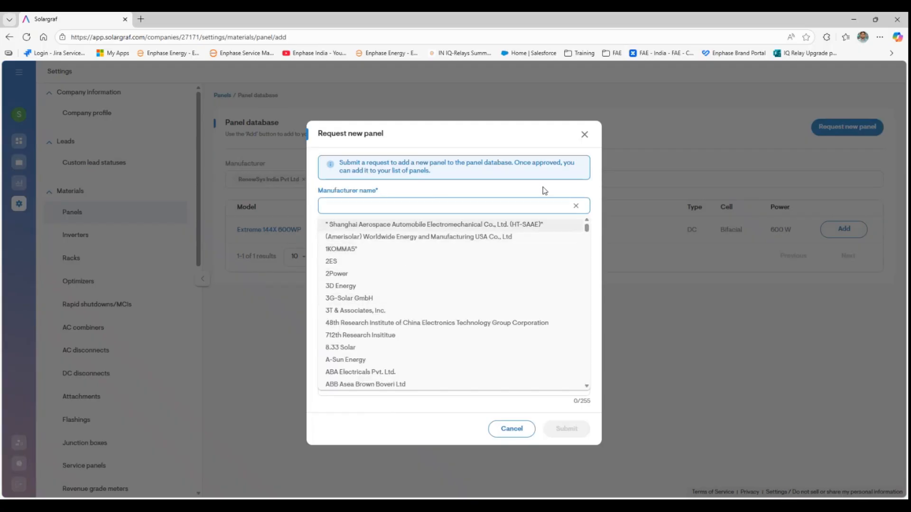
left_click(575, 206)
left_click(515, 434)
left_click(511, 434)
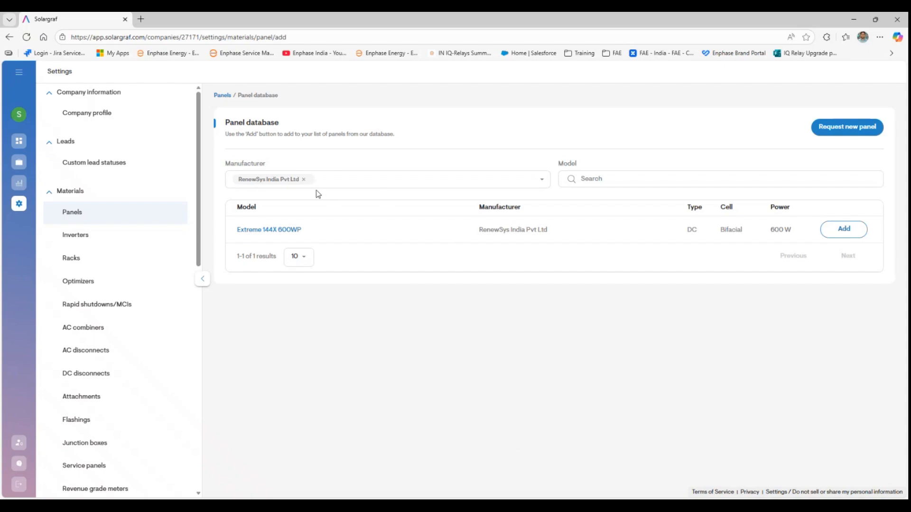
- Refilter the panel database to Adani Solar panels and look through the results
left_click(303, 179)
left_click(336, 177)
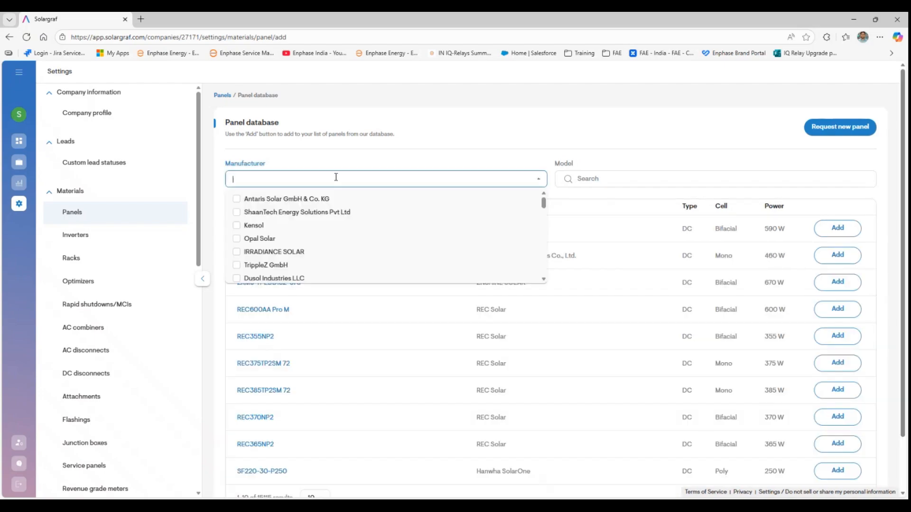
type("adani")
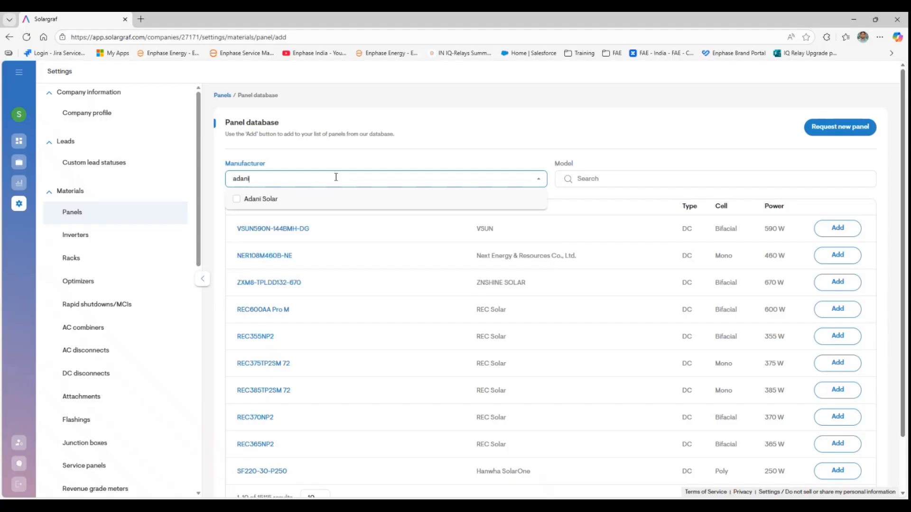
left_click(300, 201)
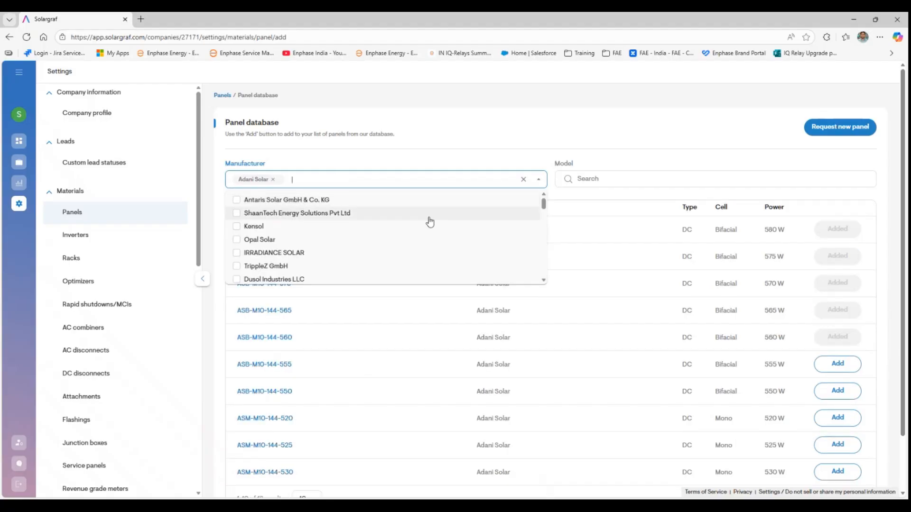
left_click(616, 116)
scroll(344, 368, "down", 2)
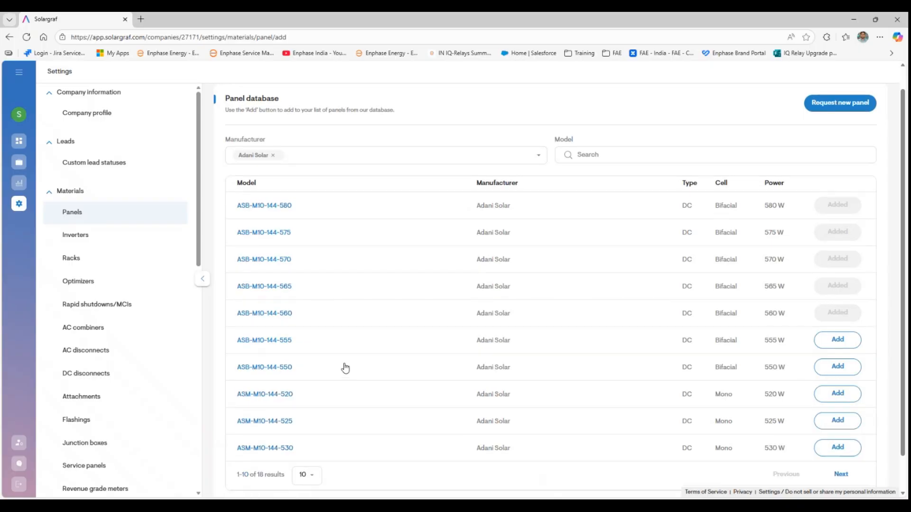
scroll(346, 367, "up", 1)
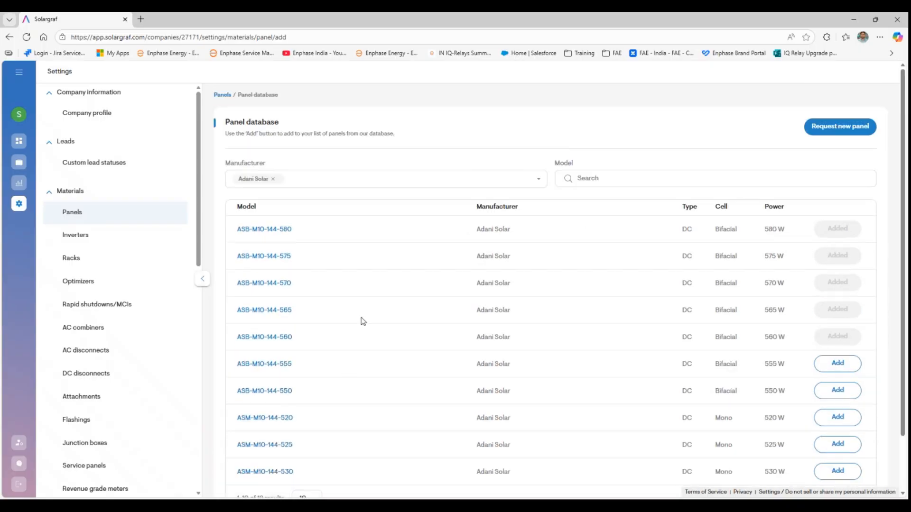
left_click(91, 238)
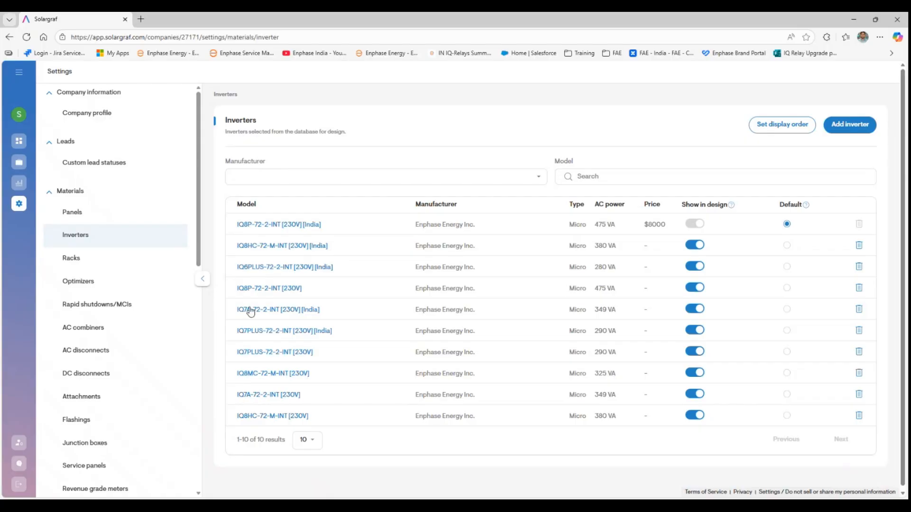
- Review the IQ8P-72-2-INT [230V] [India] inverter details, then return to the inverters list
left_click(304, 228)
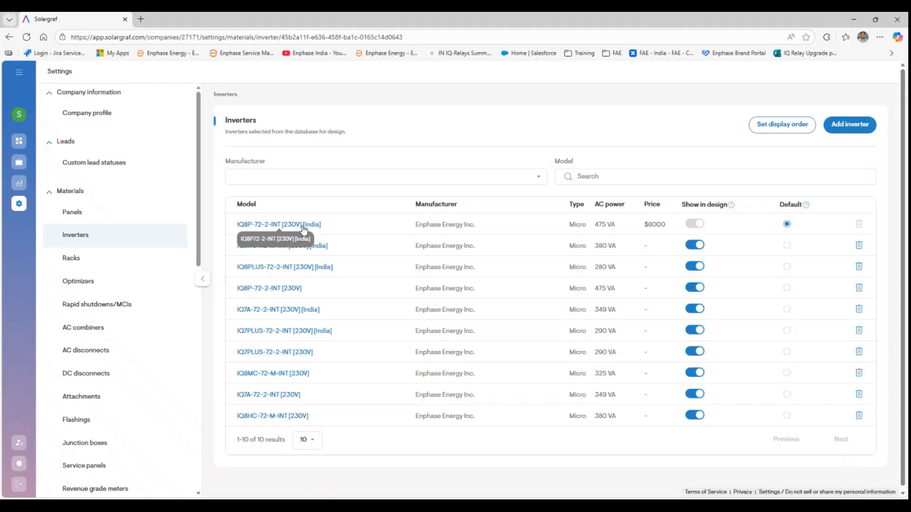
scroll(315, 295, "down", 3)
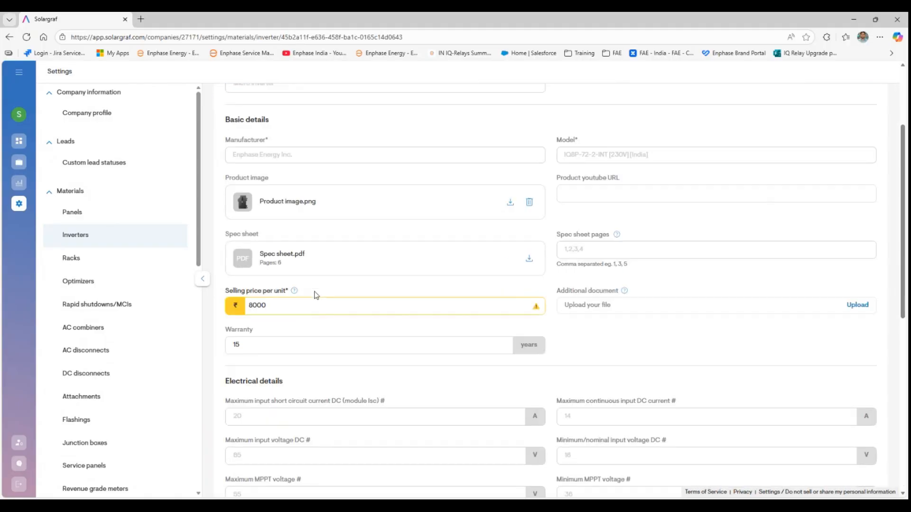
scroll(315, 292, "down", 1)
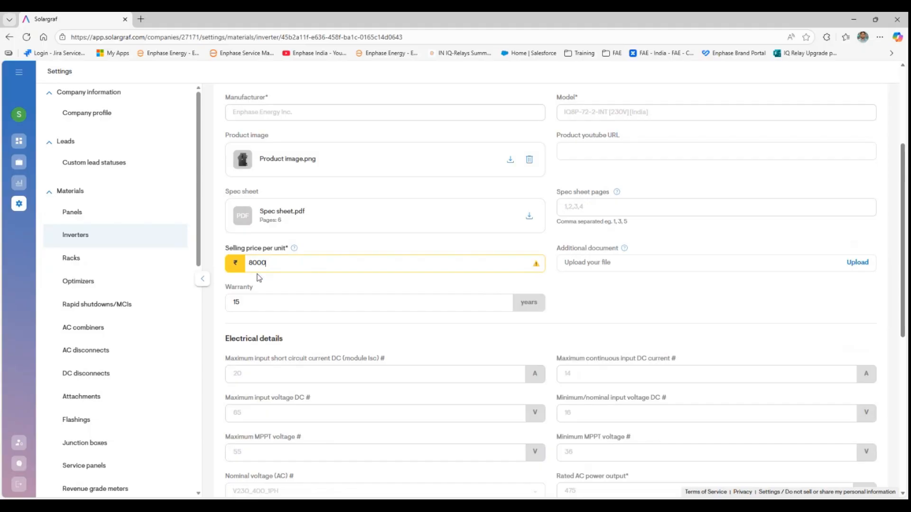
scroll(259, 278, "down", 1)
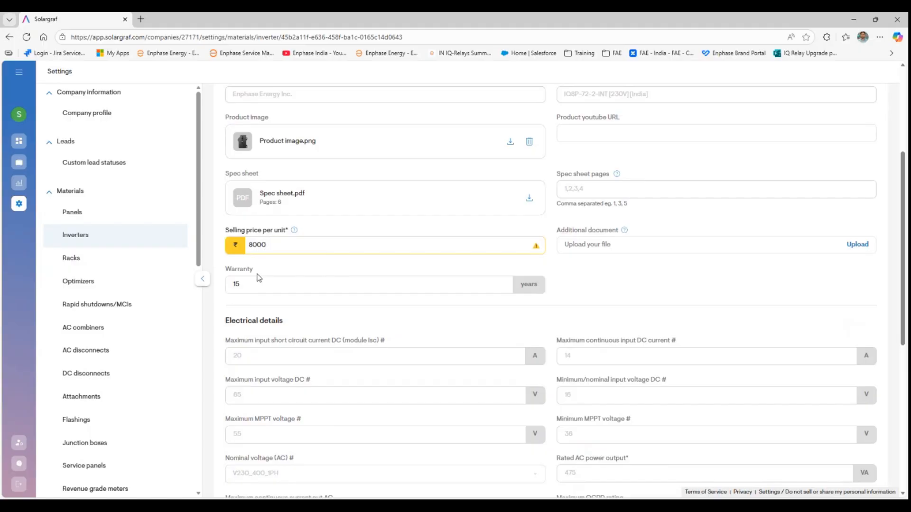
scroll(259, 278, "up", 1)
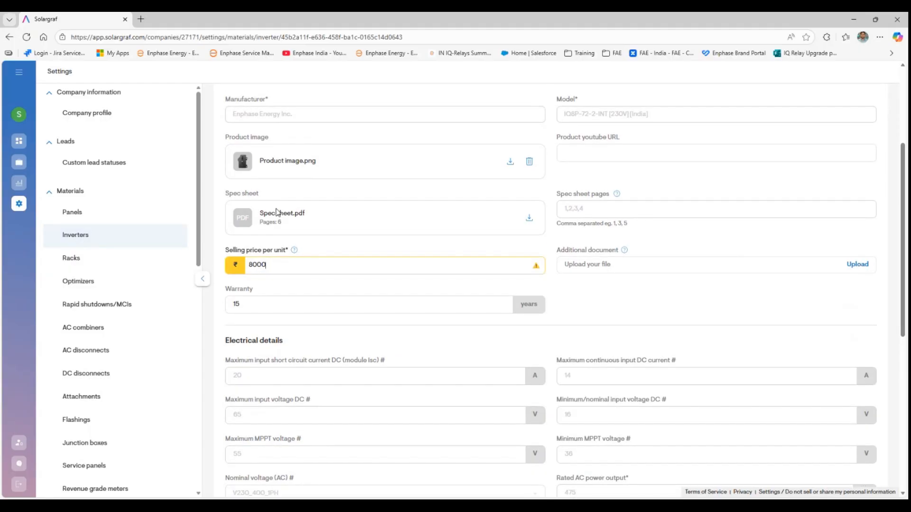
scroll(276, 212, "up", 3)
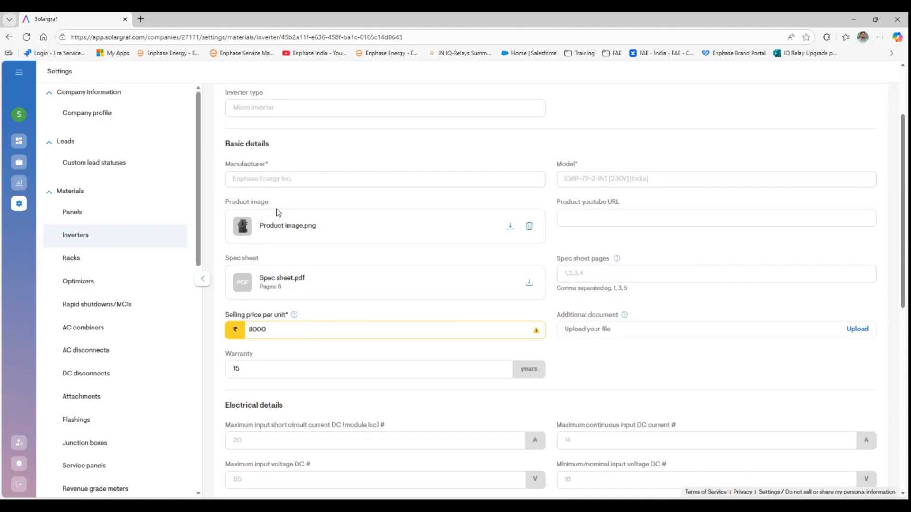
left_click(110, 232)
left_click(79, 268)
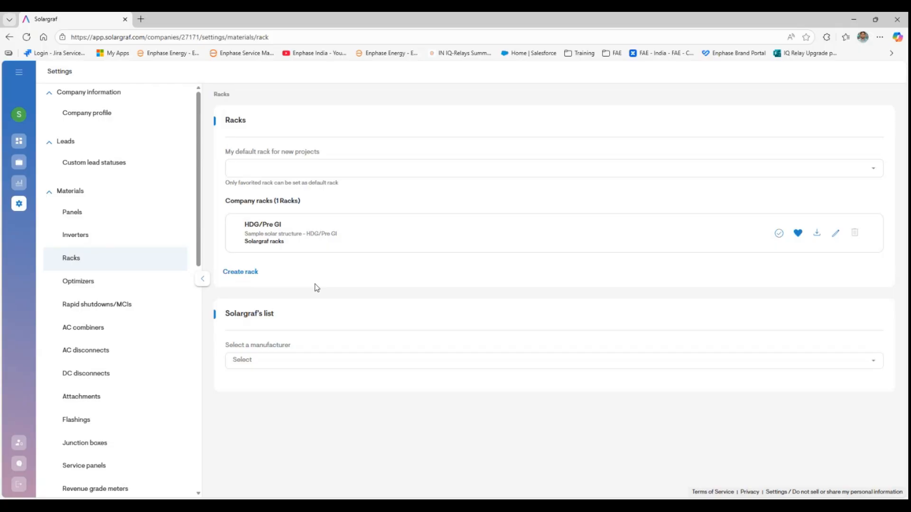
double_click(250, 291)
left_click(250, 291)
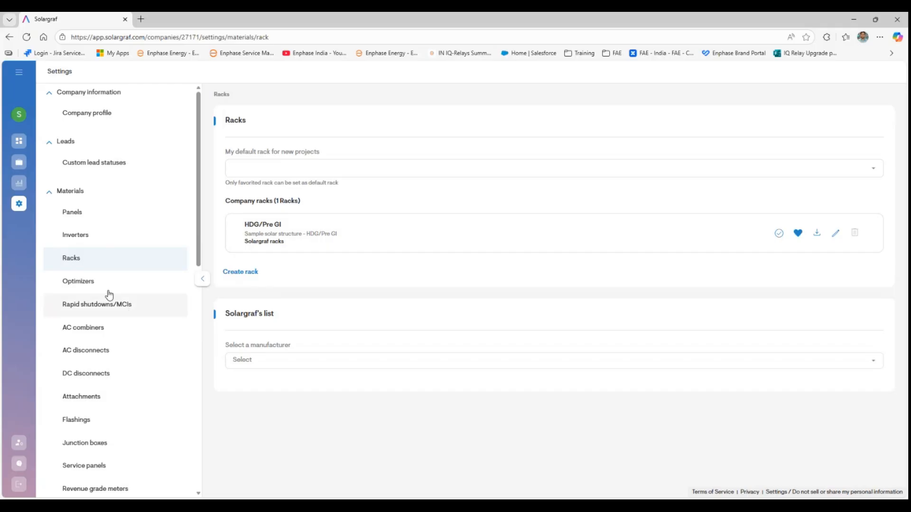
scroll(109, 315, "down", 1)
- Look through the AC combiners and Cabling and accessories materials settings
left_click(108, 315)
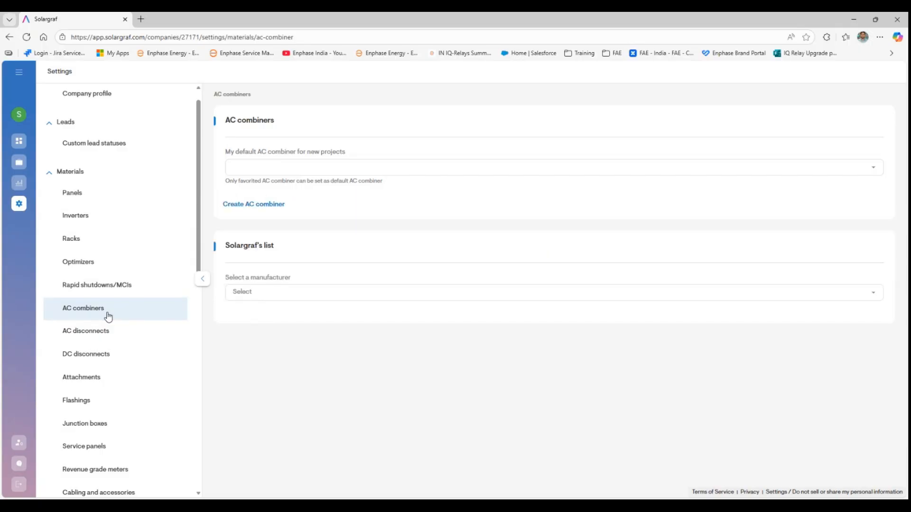
scroll(97, 368, "down", 1)
scroll(97, 368, "down", 5)
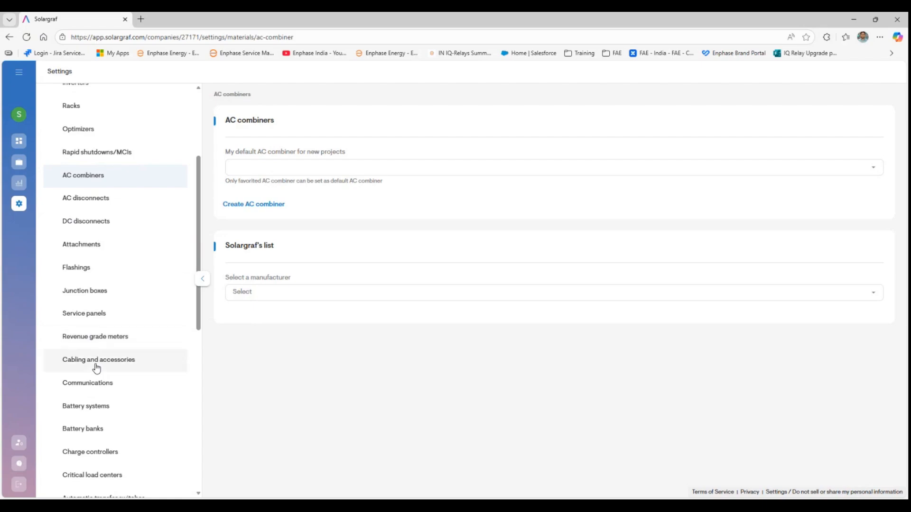
left_click(97, 369)
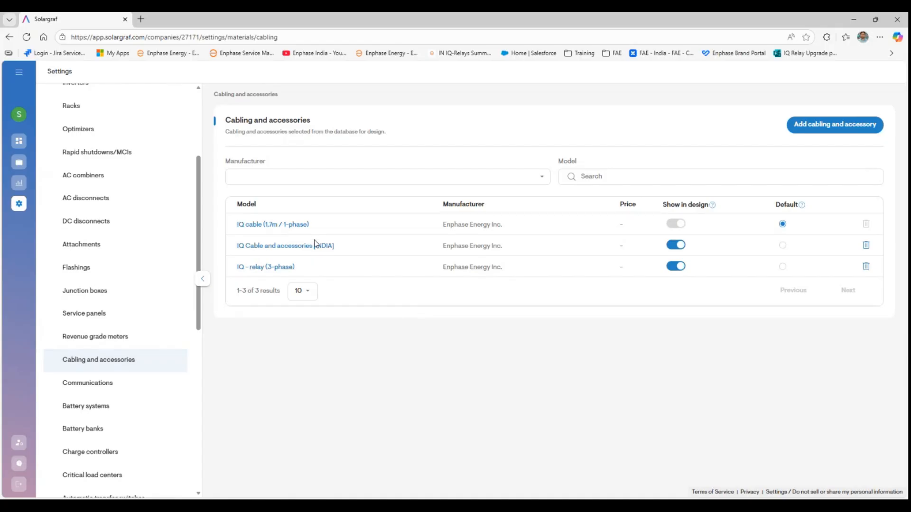
left_click(83, 386)
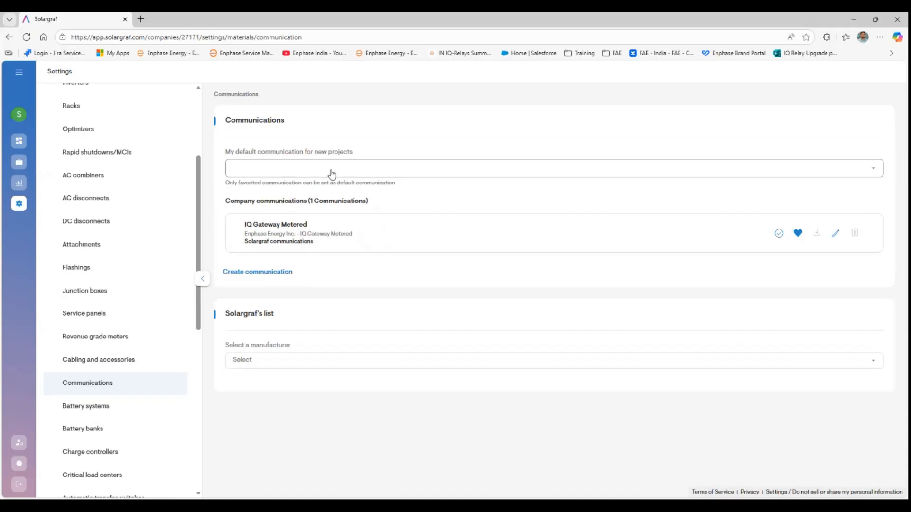
- Add Enphase Energy Inc.'s Current transformer (CT) to the company communications
left_click(319, 360)
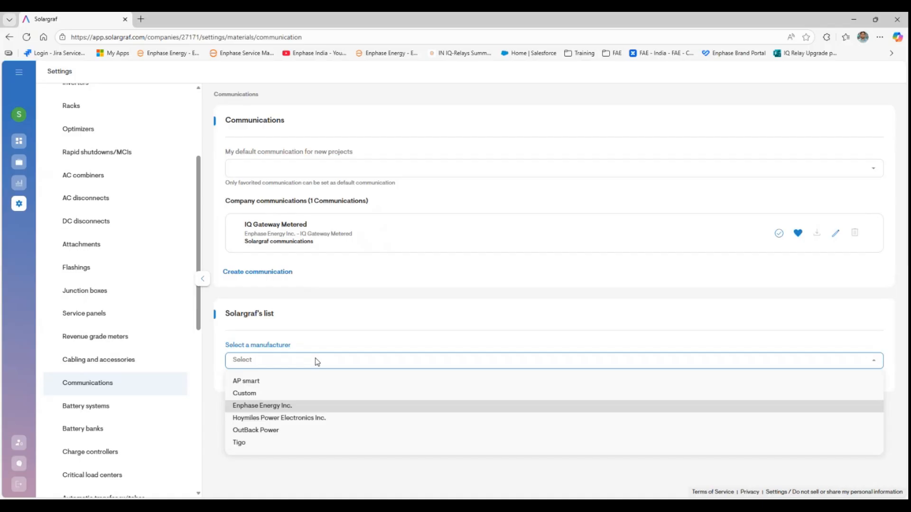
key("Return")
scroll(316, 363, "down", 1)
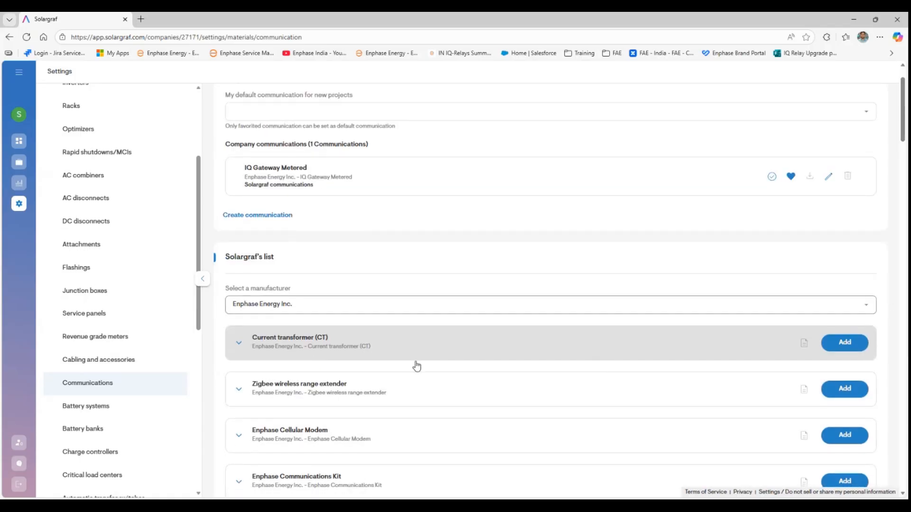
left_click(624, 384)
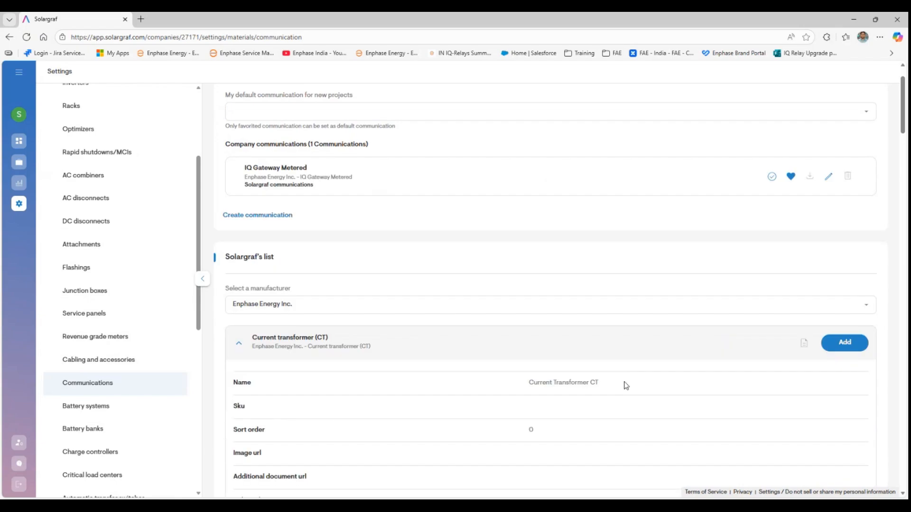
left_click(854, 349)
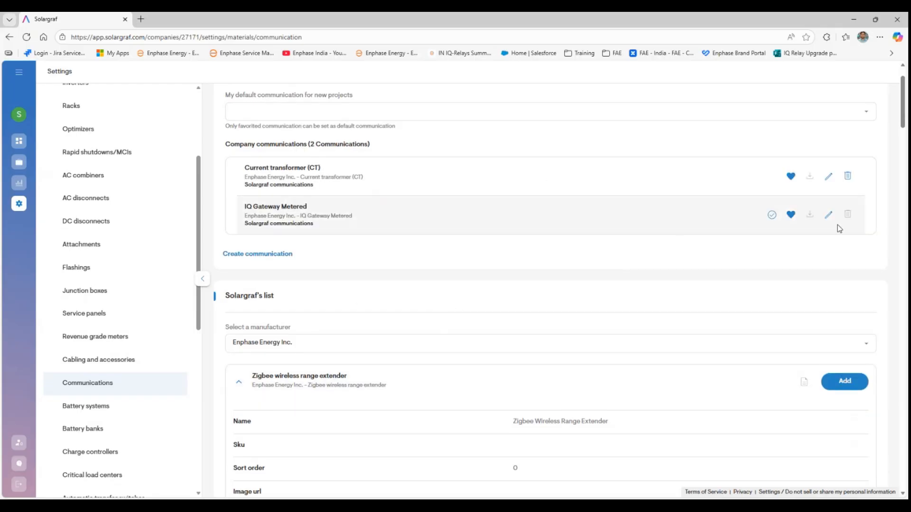
- Open the IQ Gateway Metered communication for editing and review its form
left_click(828, 215)
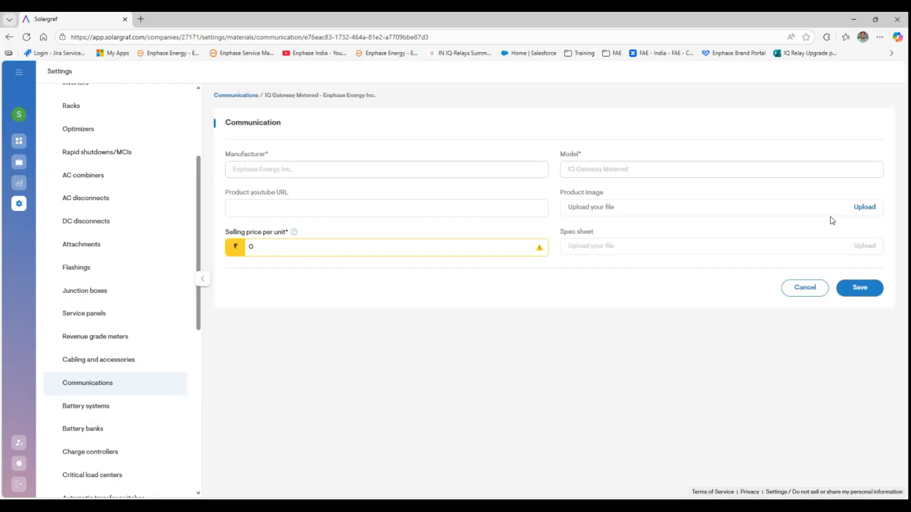
scroll(155, 393, "down", 1)
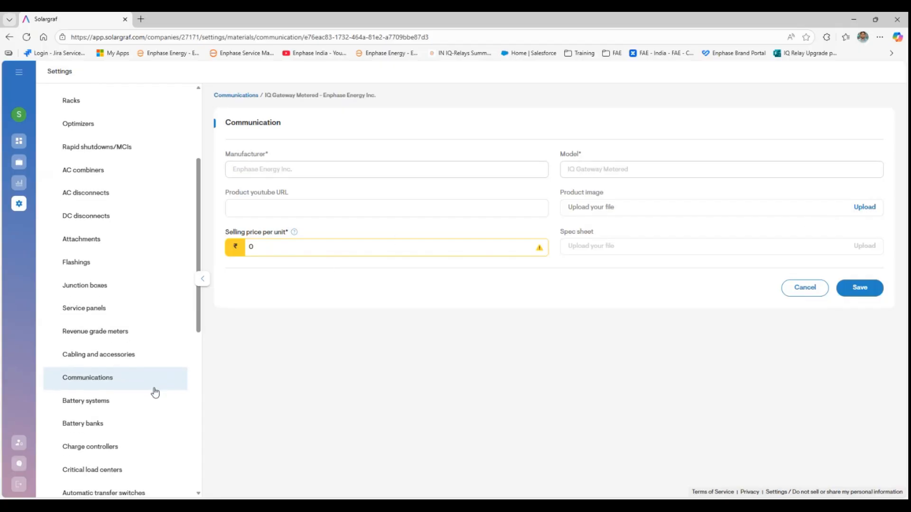
scroll(155, 392, "down", 3)
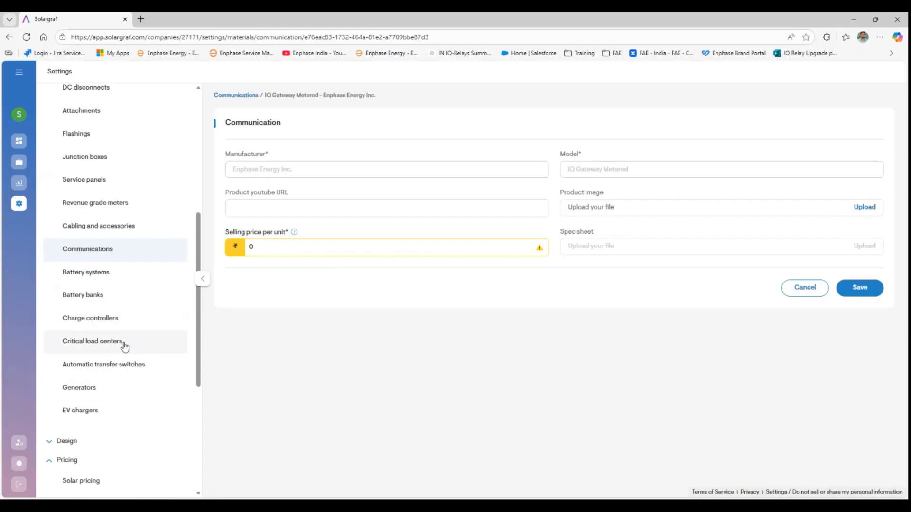
scroll(125, 348, "down", 2)
- Edit the Default Template system losses, showing 2% soiling, 3% shading and 3% availability
left_click(66, 345)
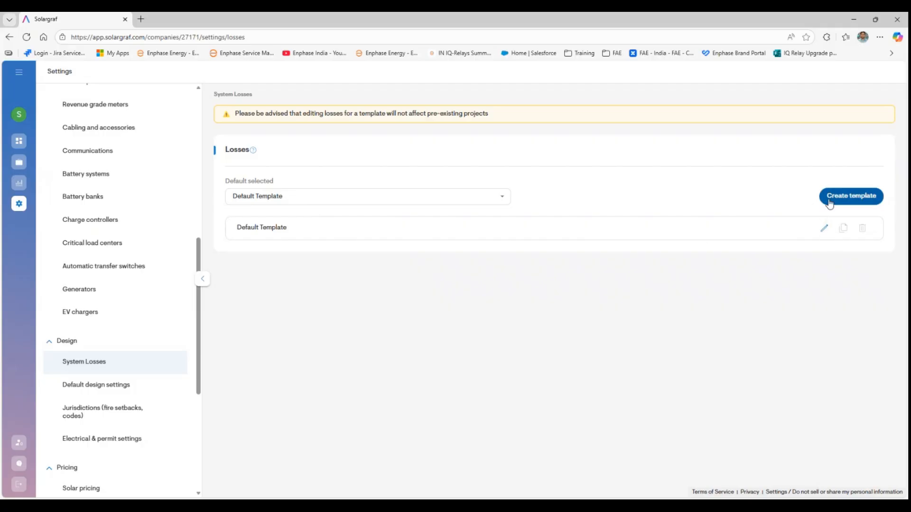
left_click(823, 232)
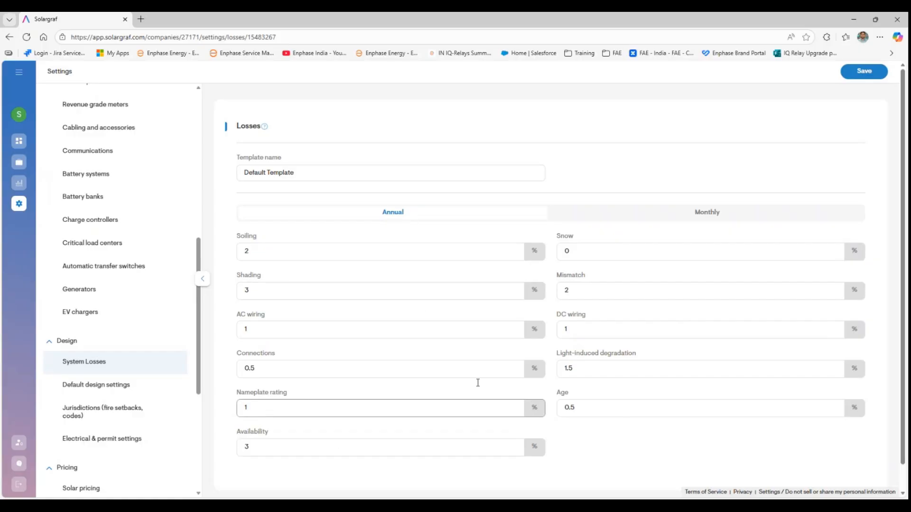
scroll(393, 387, "down", 2)
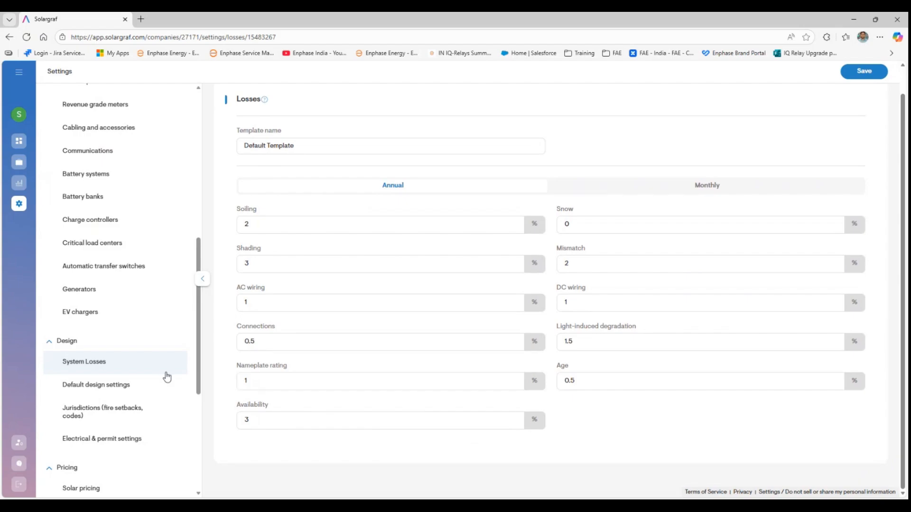
- Review Default design settings down to Tilt and spacing: flat-roof tilt 0, 1 stacked panel
left_click(114, 387)
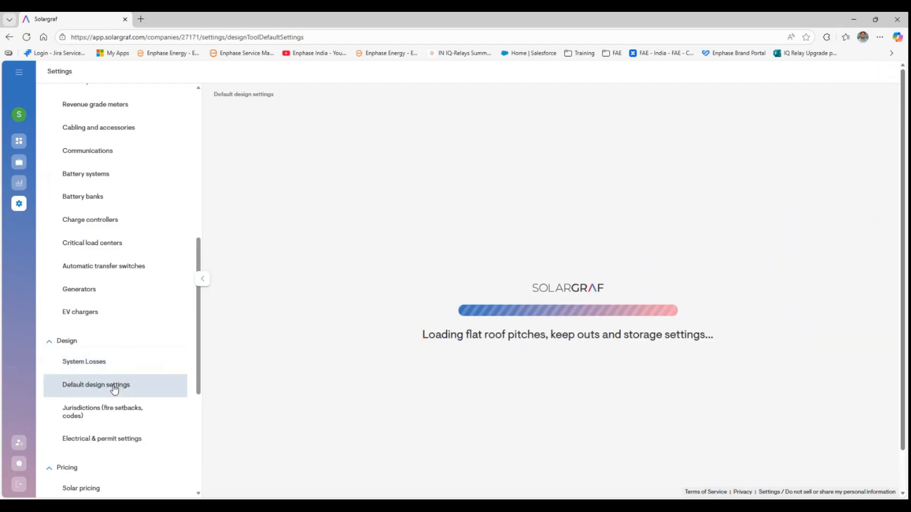
scroll(276, 381, "down", 3)
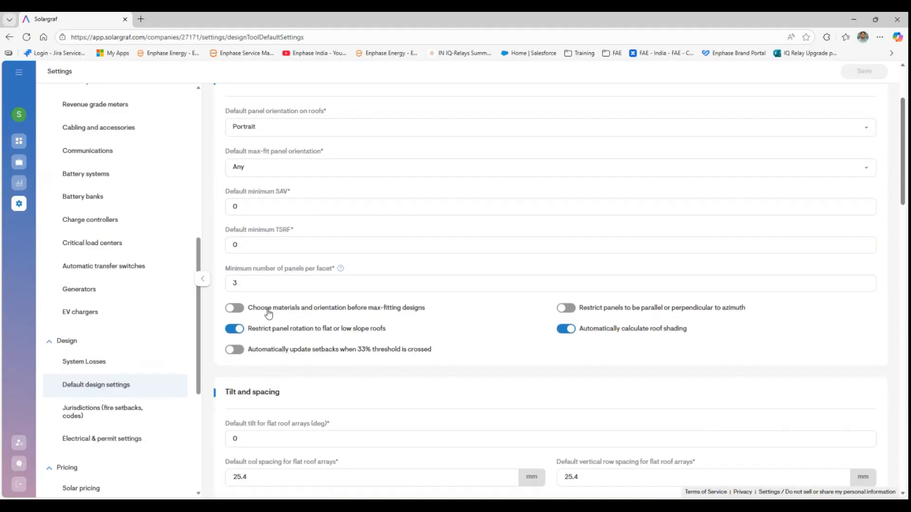
scroll(267, 313, "down", 3)
scroll(270, 314, "down", 2)
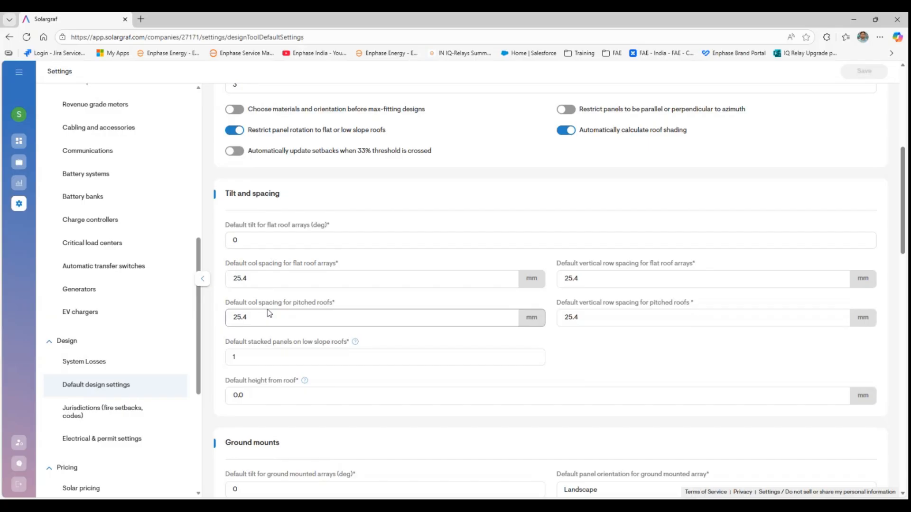
scroll(106, 394, "down", 2)
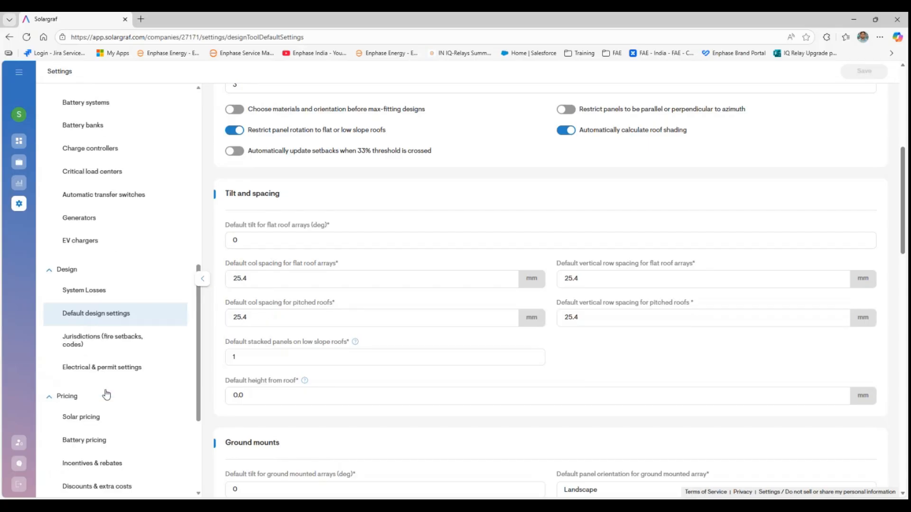
scroll(106, 394, "down", 1)
- Review Pricing Table 1 in Solar pricing without saving changes, then switch to Battery pricing
left_click(97, 358)
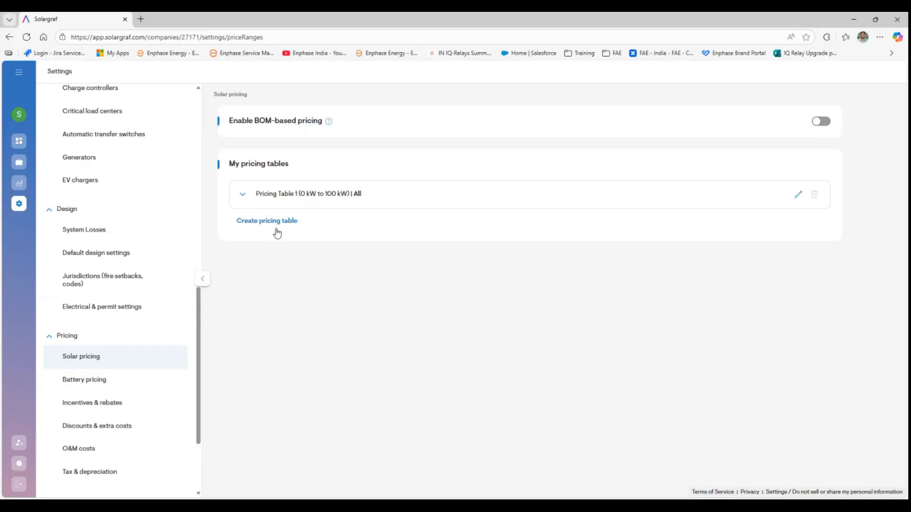
left_click(243, 195)
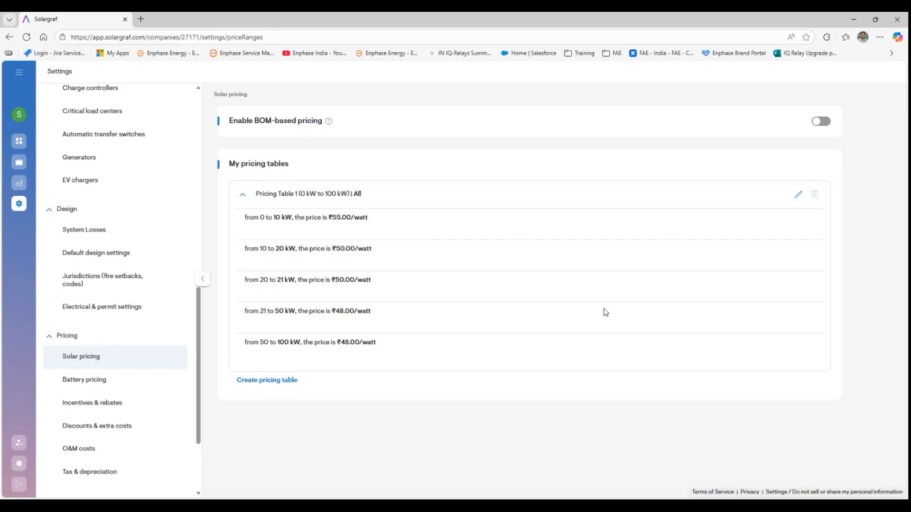
left_click(798, 195)
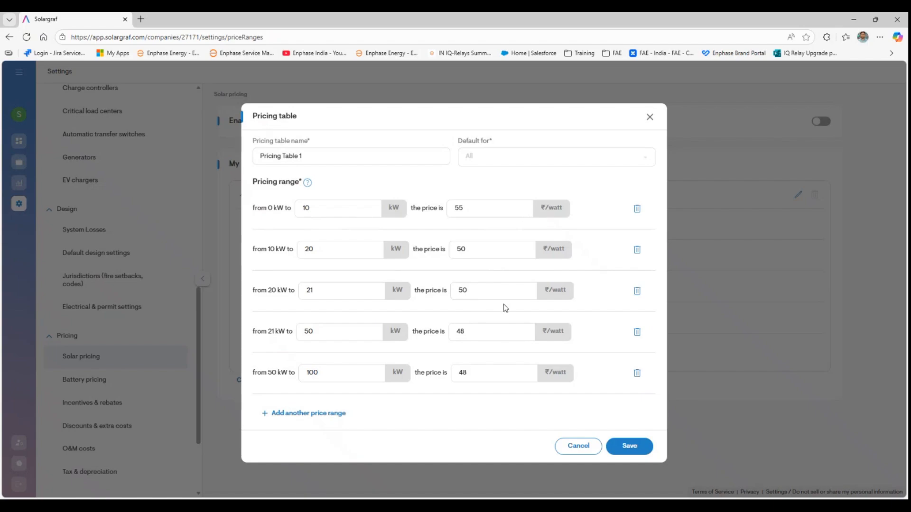
left_click(579, 449)
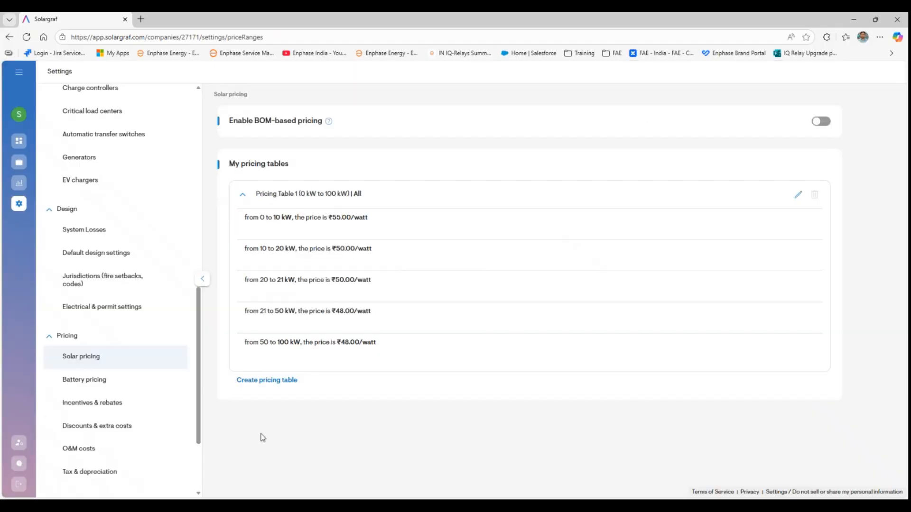
left_click(102, 380)
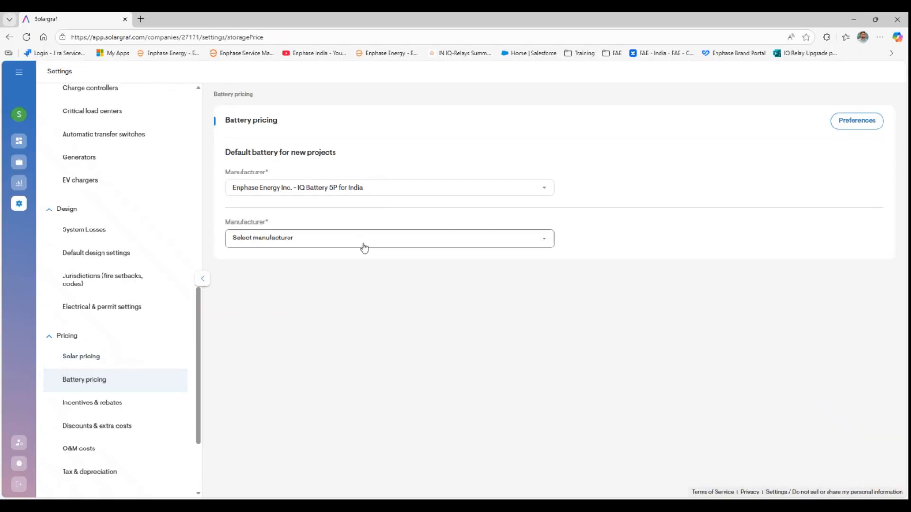
- Price the IQBATTERY-5P-3P-INT FlexPhase battery for India, then move on to Incentives & rebates
left_click(345, 239)
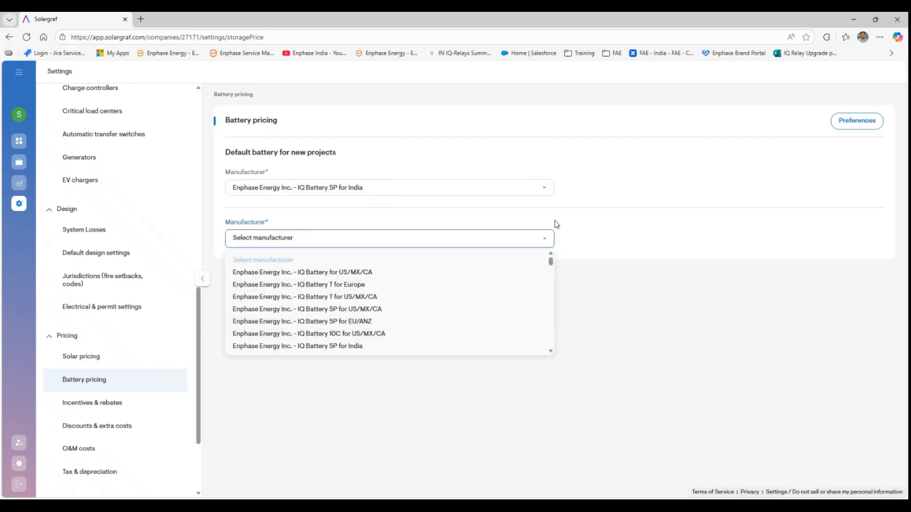
left_click(376, 347)
scroll(428, 359, "down", 2)
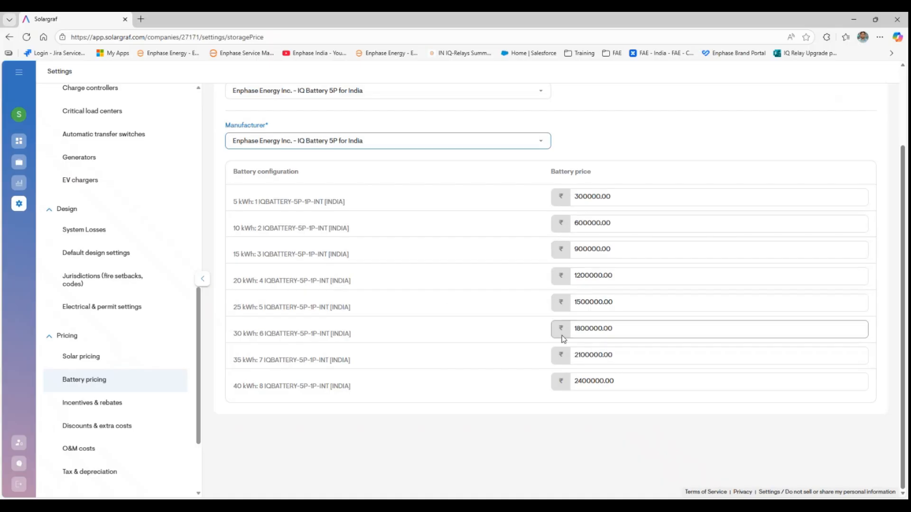
left_click(494, 147)
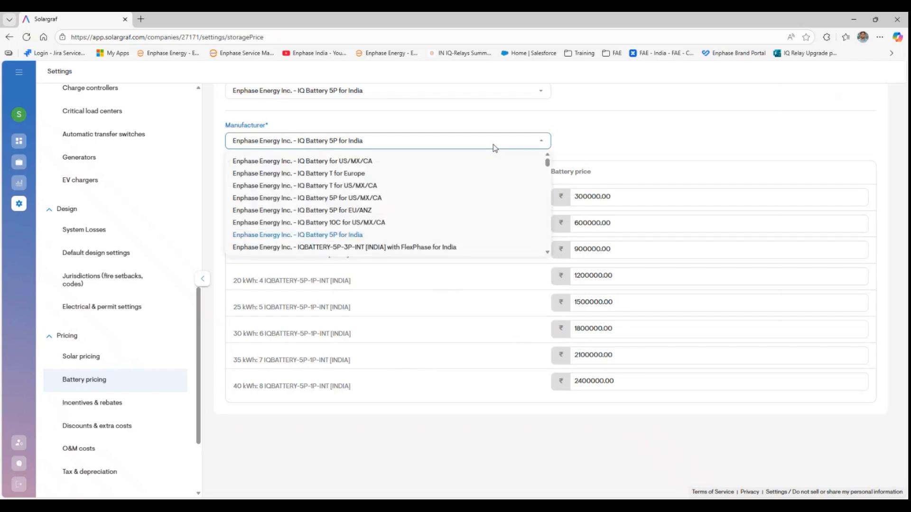
left_click(368, 250)
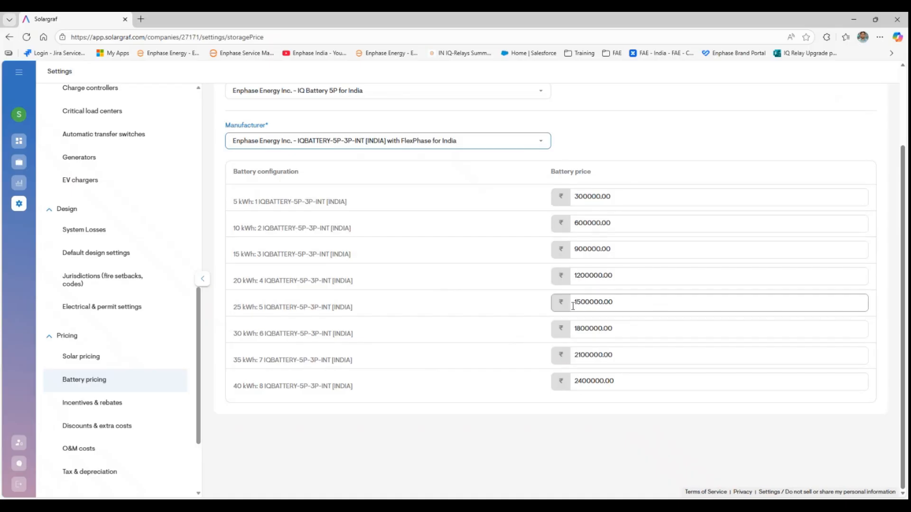
left_click(92, 407)
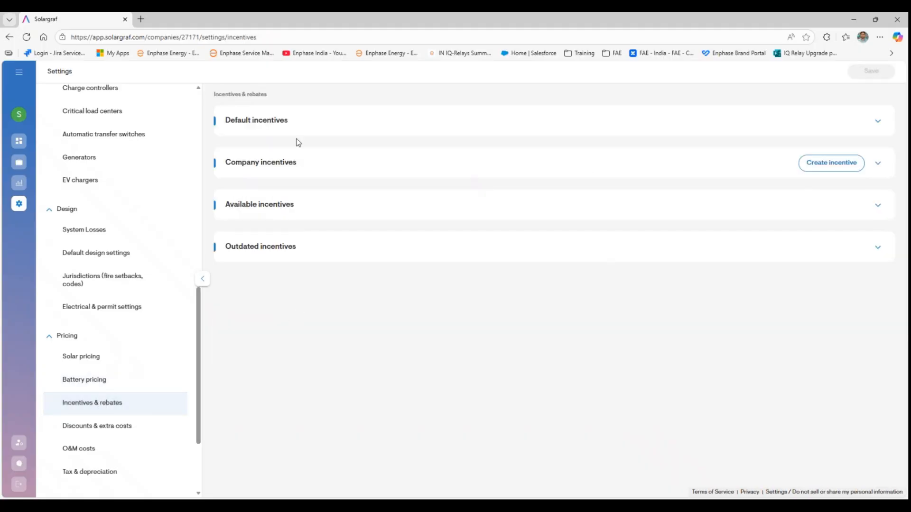
- Browse the Discounts & extra costs, O&M costs, Tax & depreciation and Utility and tariff settings
left_click(114, 430)
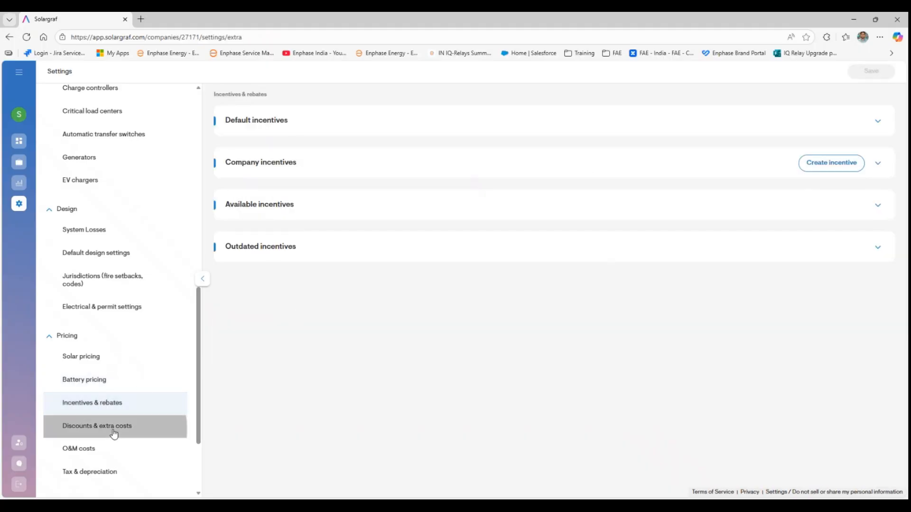
scroll(114, 434, "down", 1)
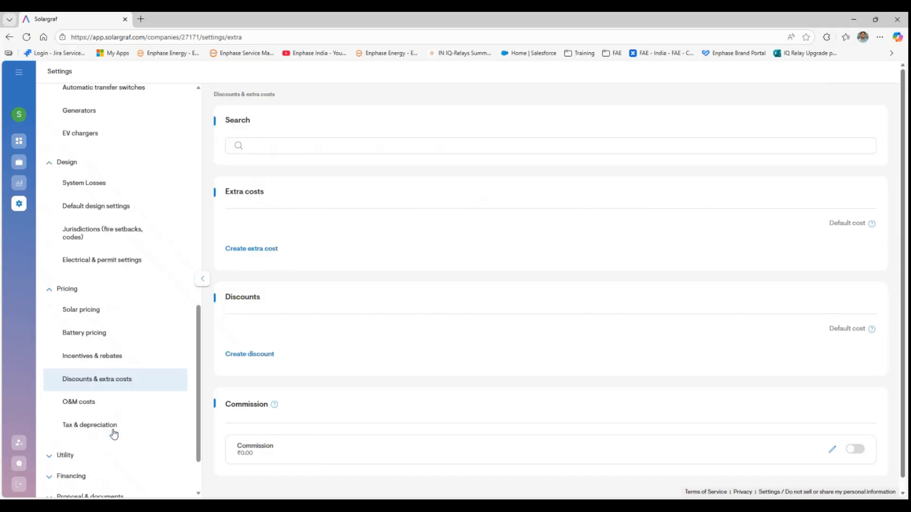
left_click(94, 406)
scroll(94, 407, "down", 1)
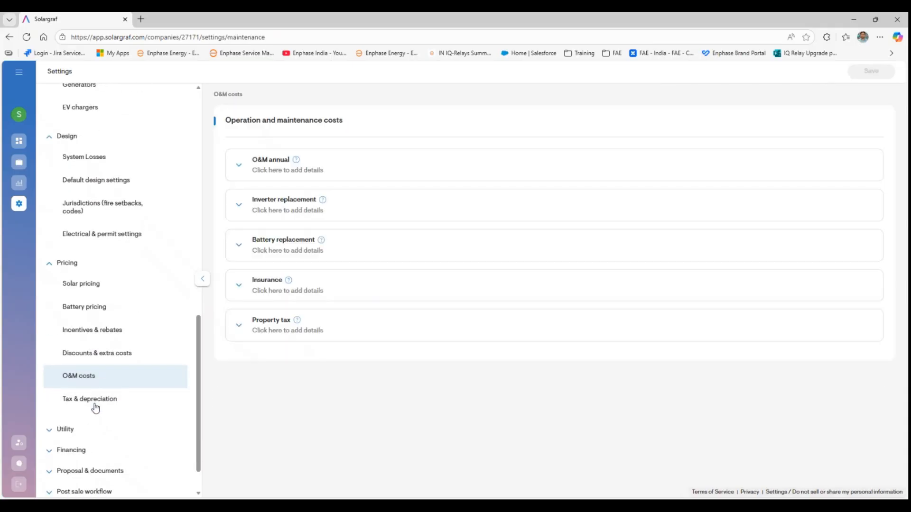
left_click(96, 398)
scroll(95, 397, "down", 1)
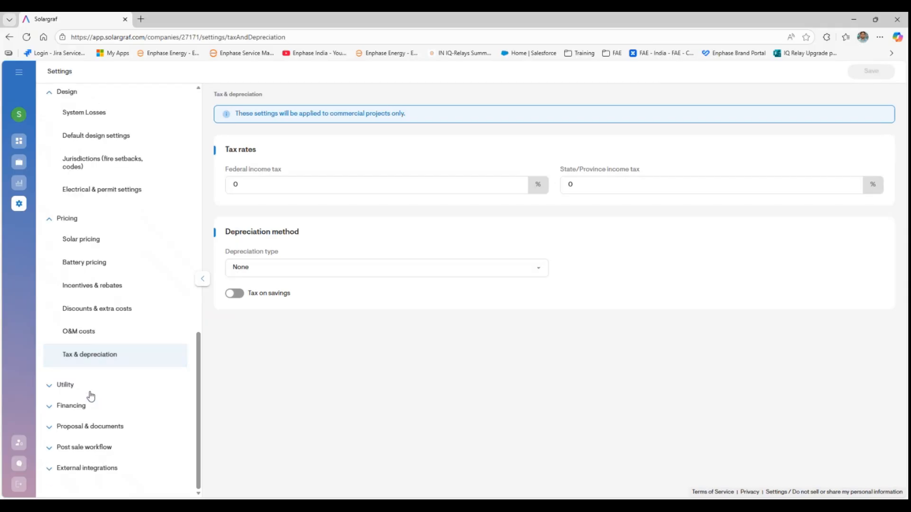
left_click(71, 386)
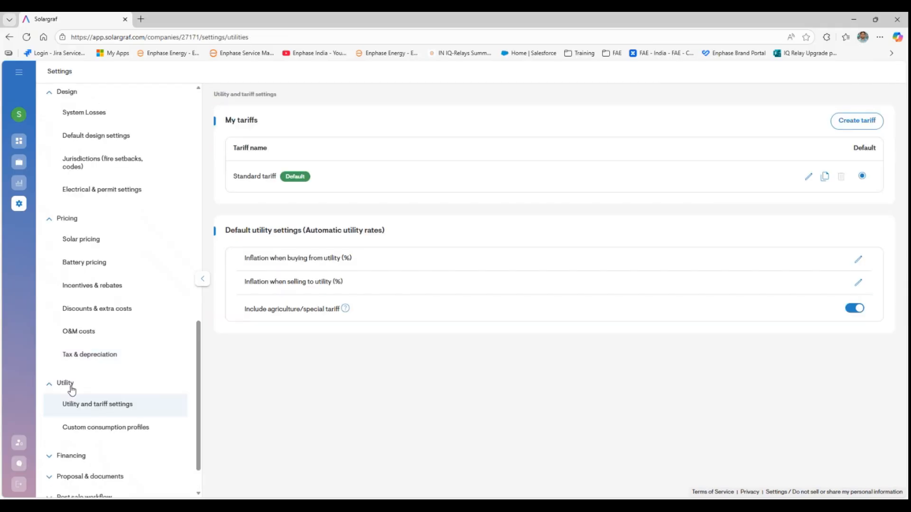
scroll(71, 390, "down", 1)
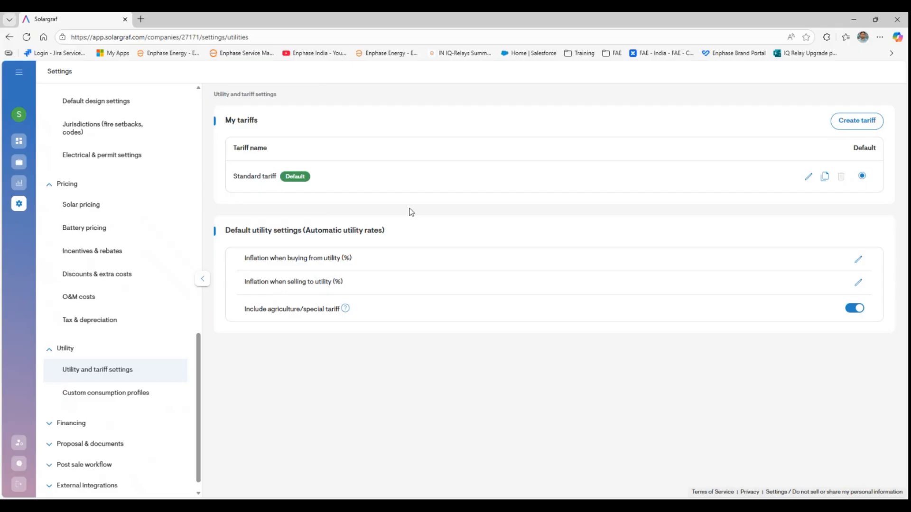
- Show the Financing options page with its Cash, Loan, Lease and PPA sections
left_click(71, 423)
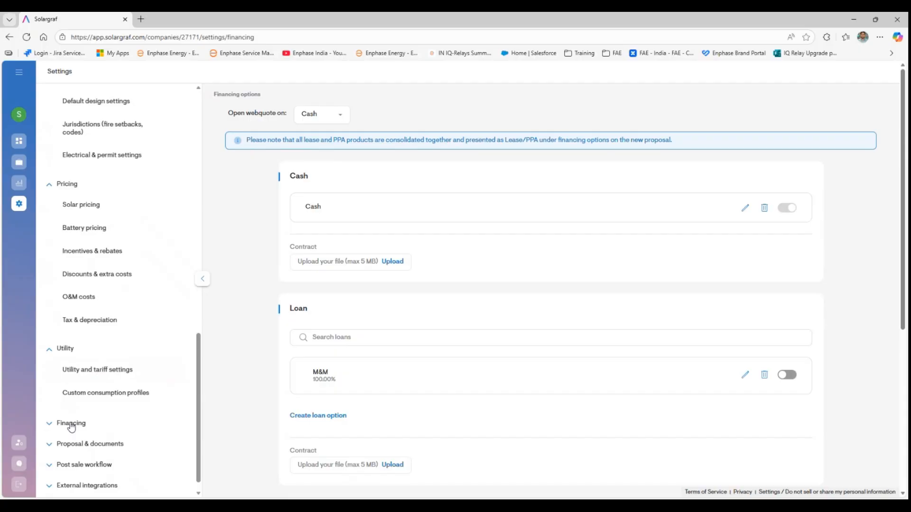
left_click(71, 423)
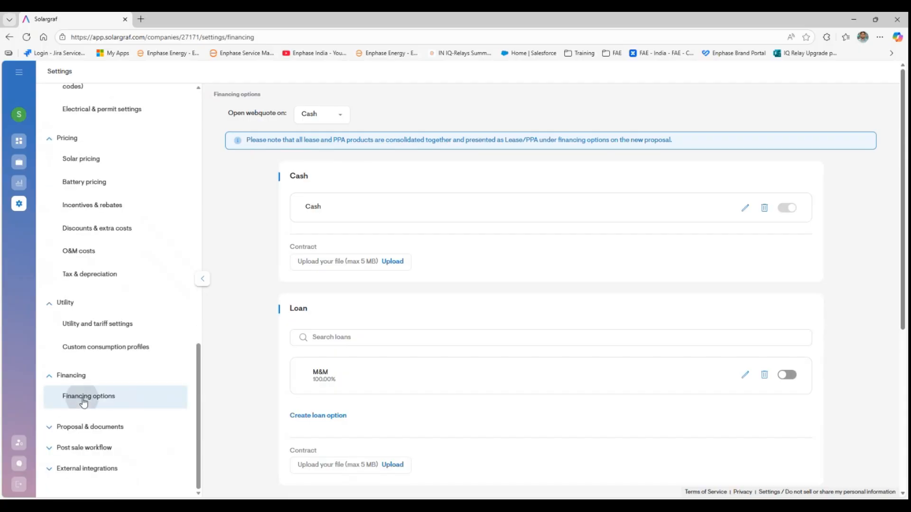
scroll(343, 236, "down", 5)
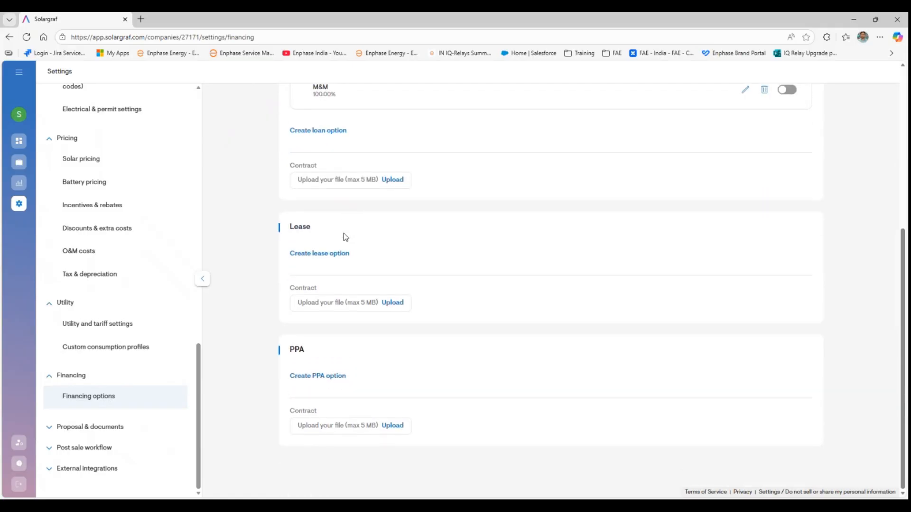
- Review Proposal default settings: proposal colour, display options, System default theme and English language
left_click(70, 428)
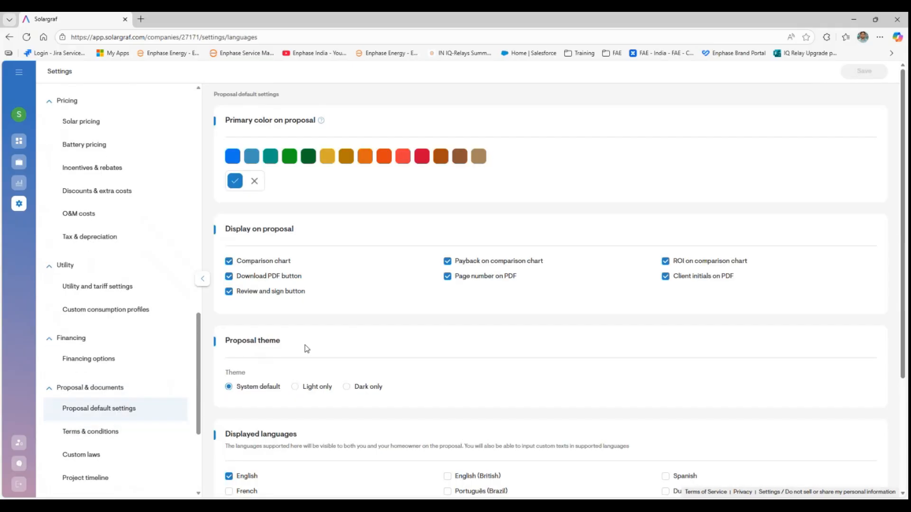
scroll(315, 323, "down", 3)
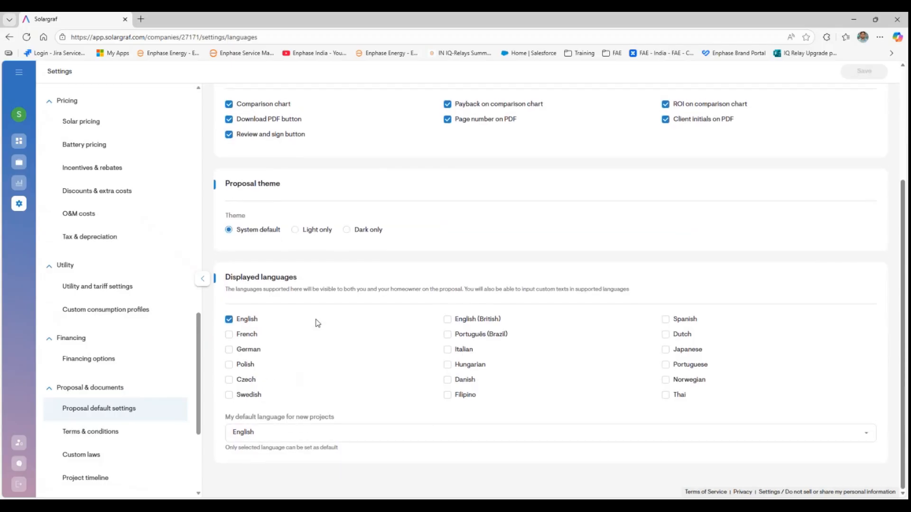
scroll(317, 323, "up", 2)
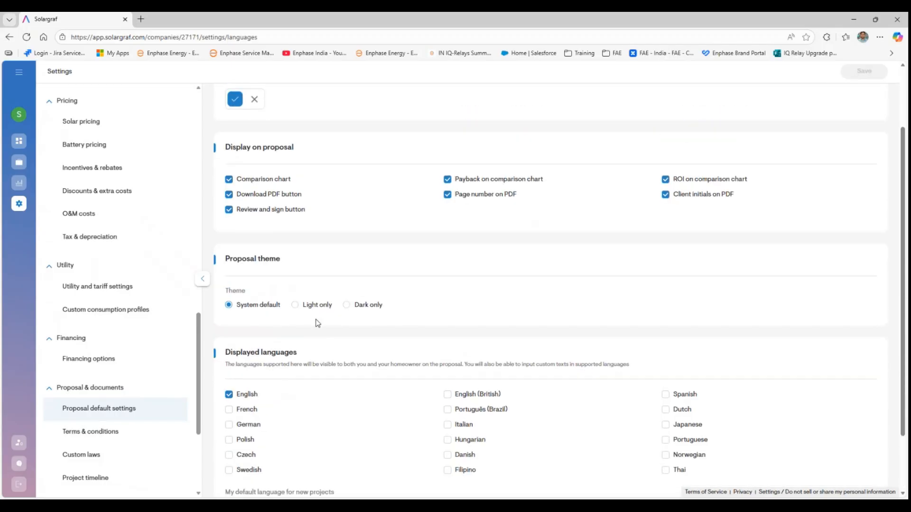
scroll(317, 323, "up", 2)
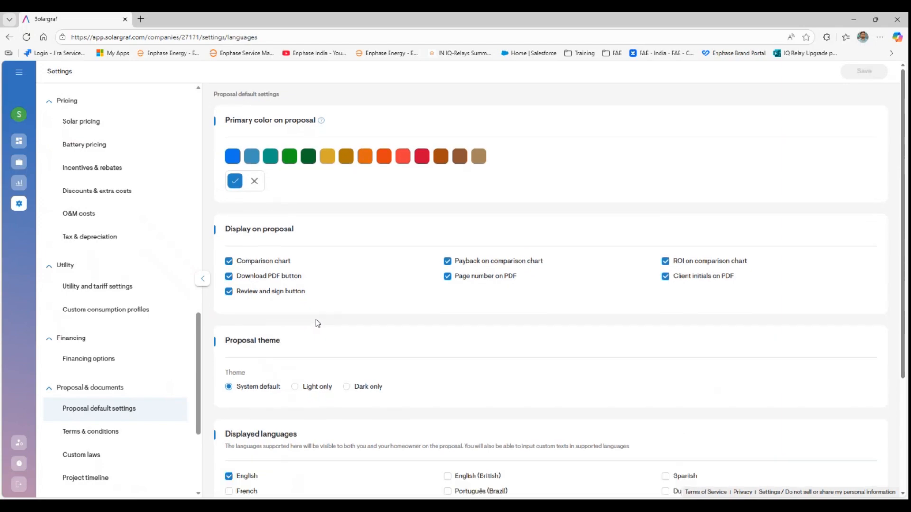
scroll(120, 214, "up", 7)
scroll(120, 215, "up", 8)
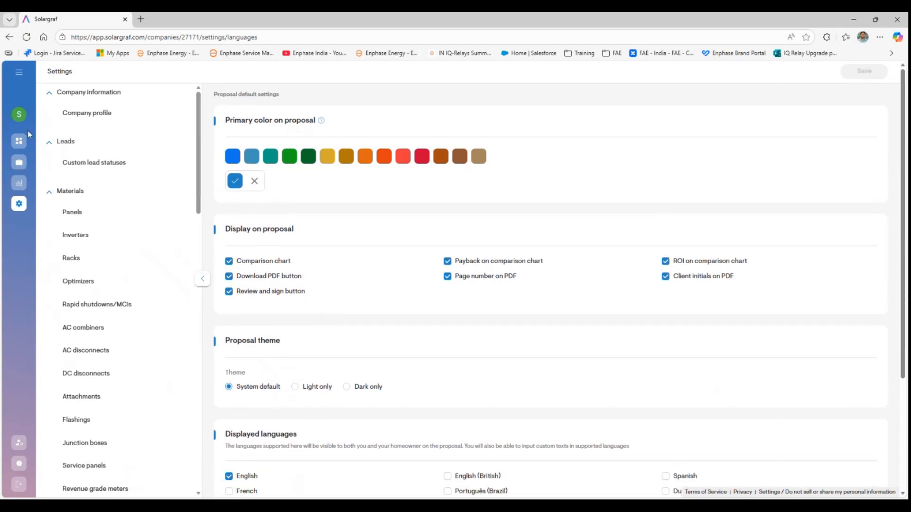
- Start a new project from the Dashboard at the Kozhikode address found by searching 'vee pee'
left_click(19, 114)
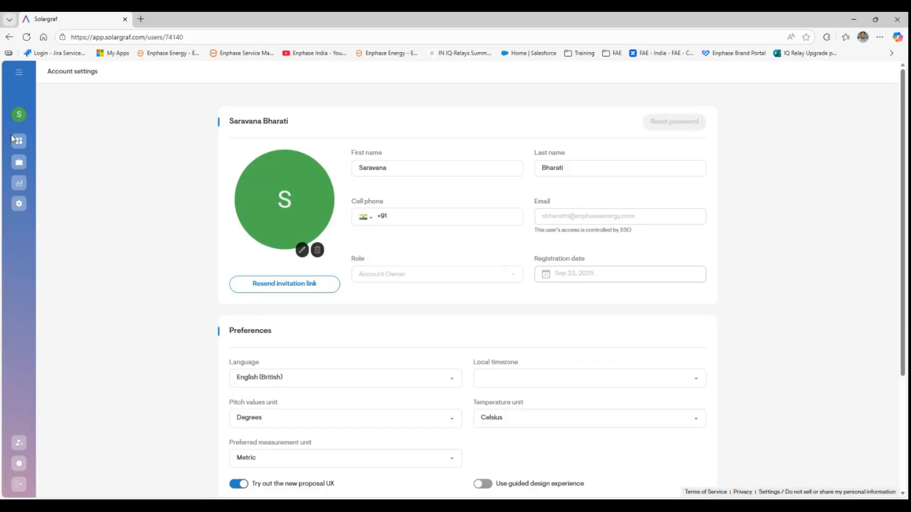
left_click(18, 141)
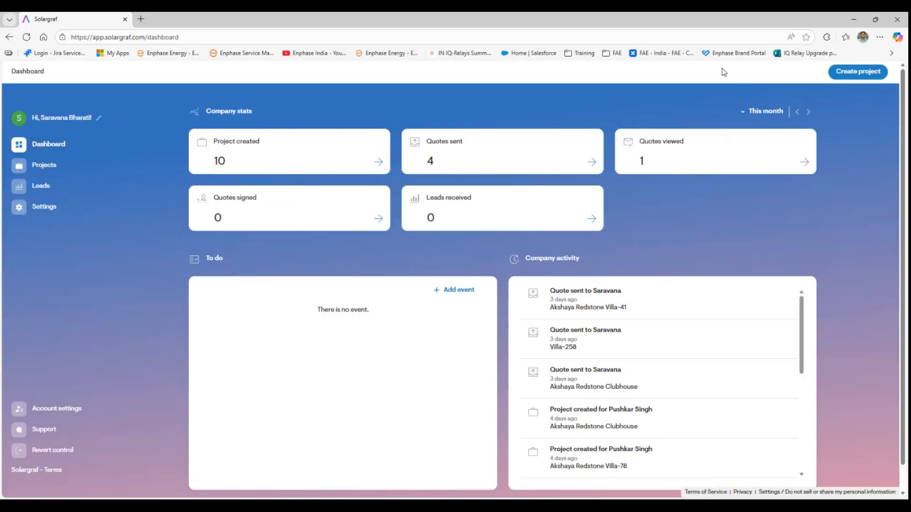
left_click(857, 77)
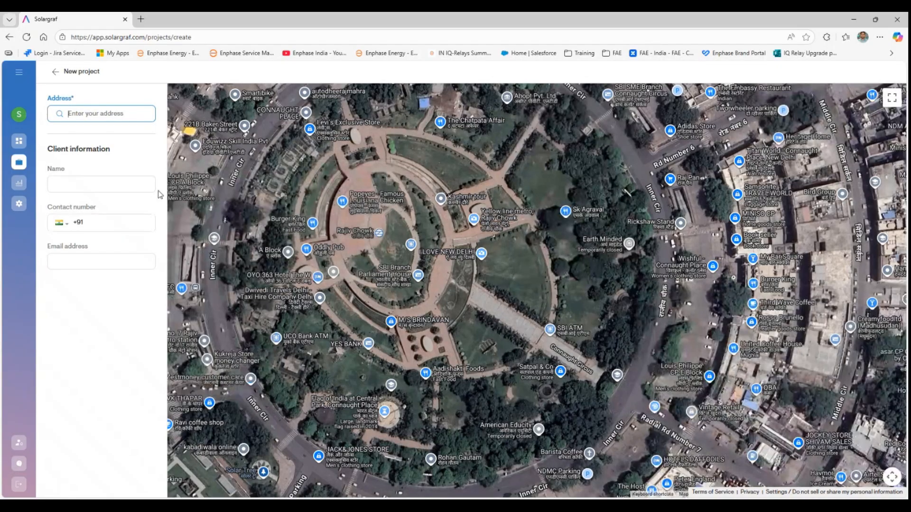
type("vee pee")
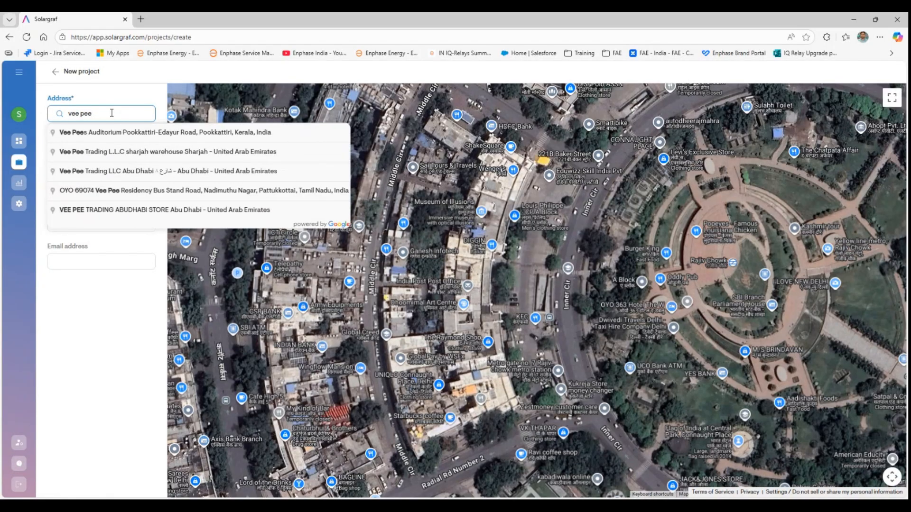
type(" space")
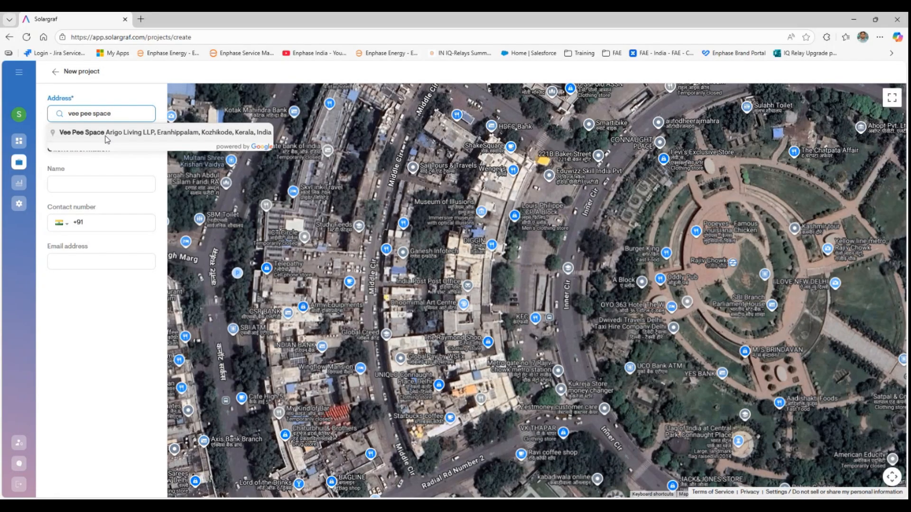
left_click(106, 133)
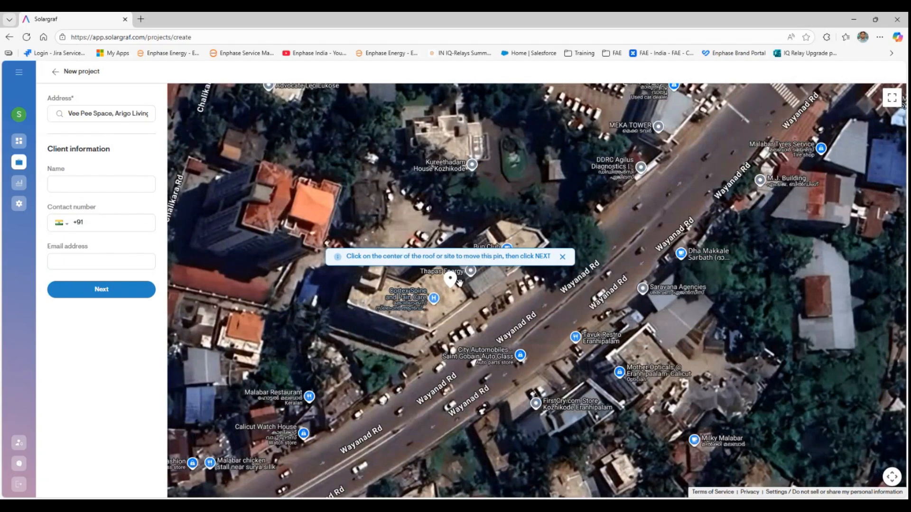
left_click(563, 256)
- Enter the client's name, contact number and pasted e-mail address, then continue setup
left_click(95, 183)
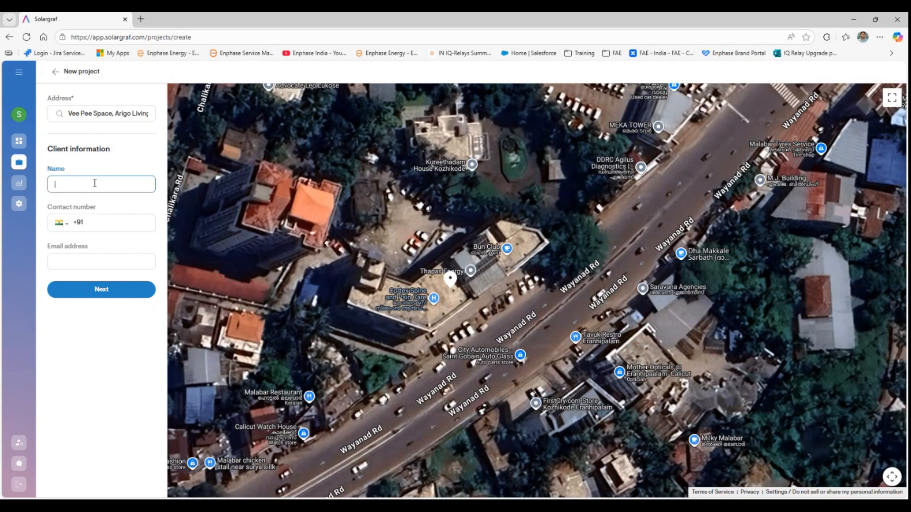
type("Thapas Energy")
left_click(103, 222)
type("9")
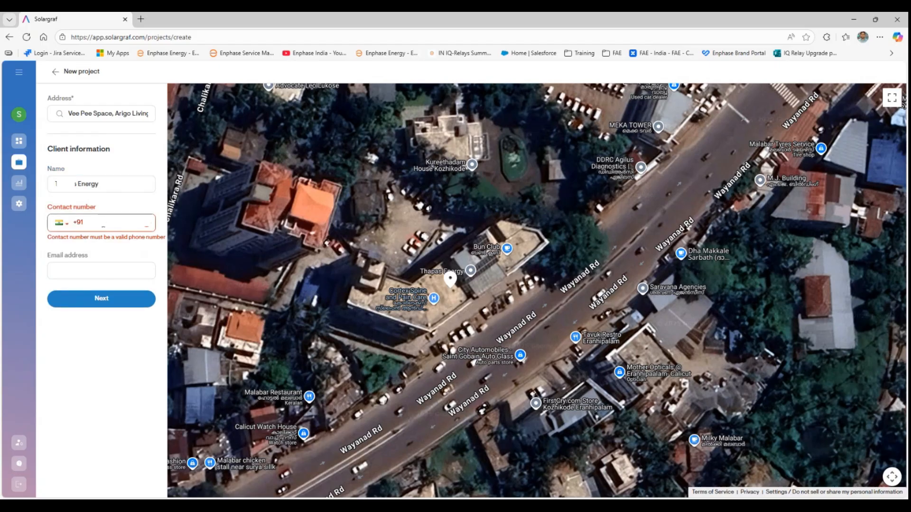
type("0")
left_click(100, 261)
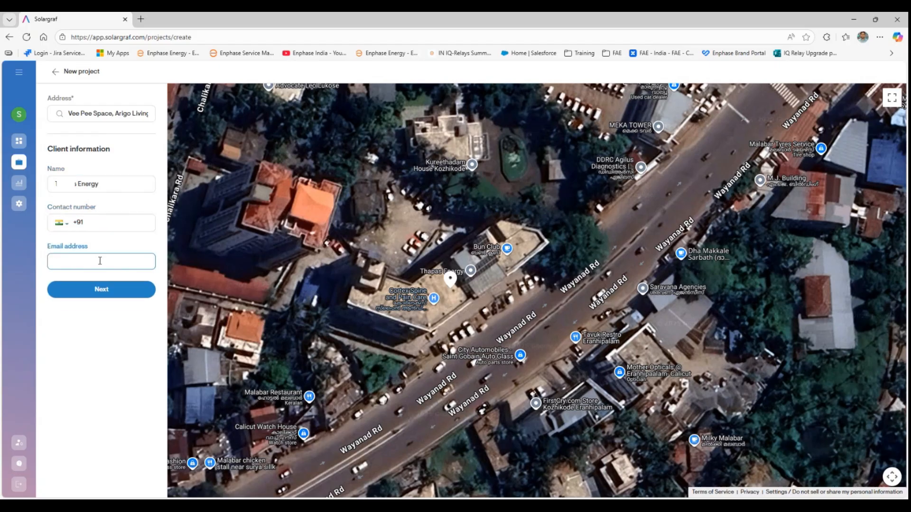
key("alt+Tab")
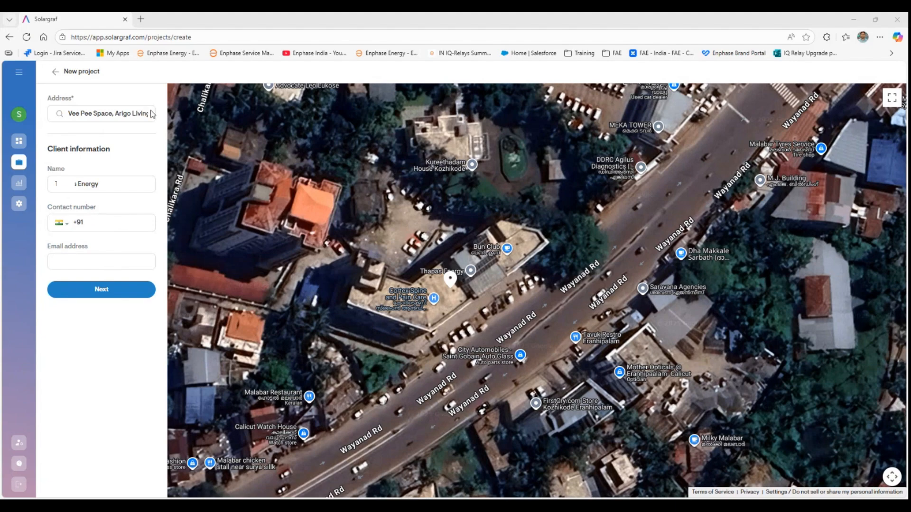
key("alt+Tab")
key("ctrl+v")
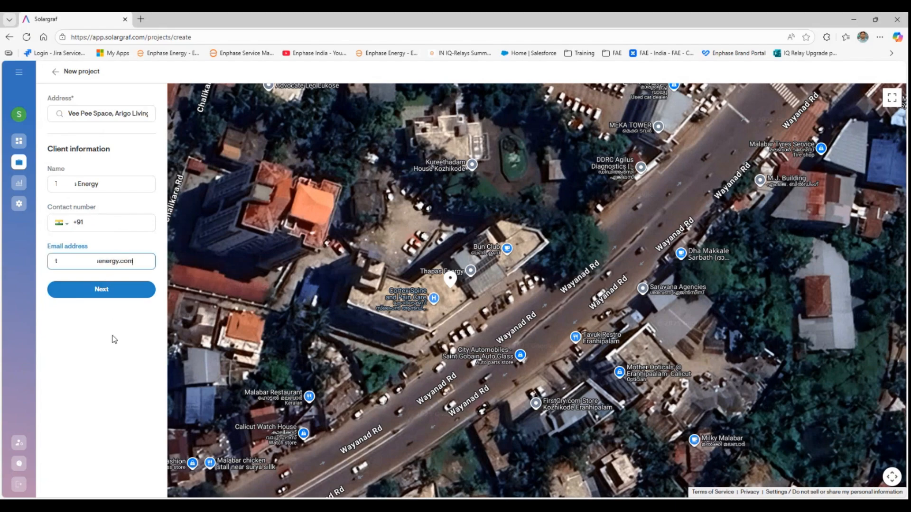
left_click(101, 290)
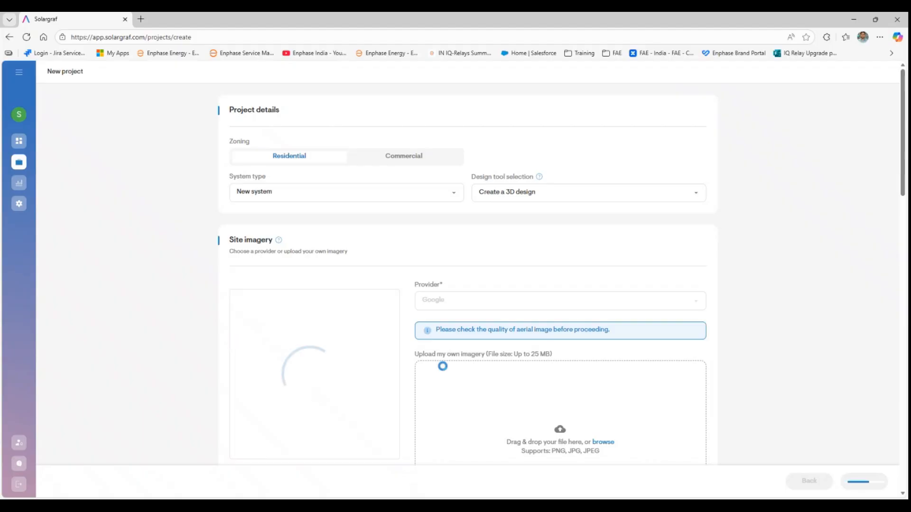
- Keep Standard utility as the project's utility provider
scroll(146, 264, "down", 2)
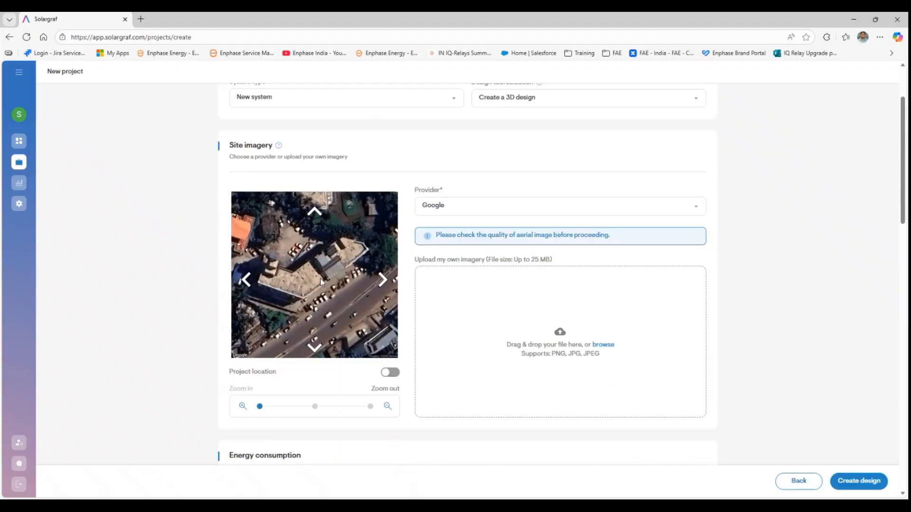
scroll(320, 278, "down", 2)
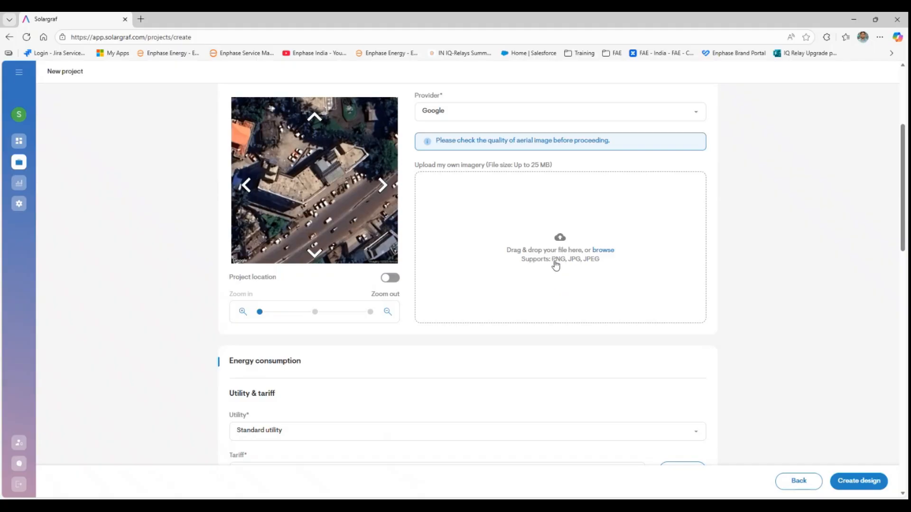
scroll(566, 267, "down", 3)
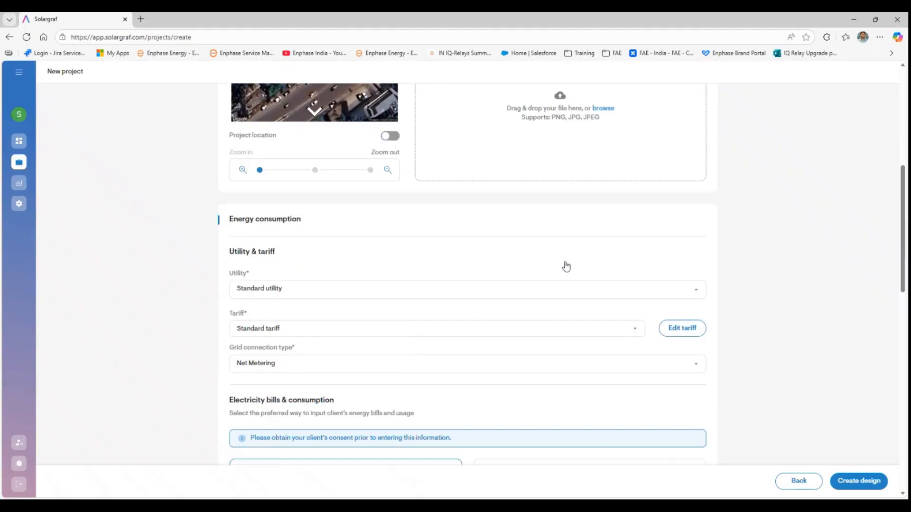
scroll(596, 206, "down", 2)
left_click(607, 196)
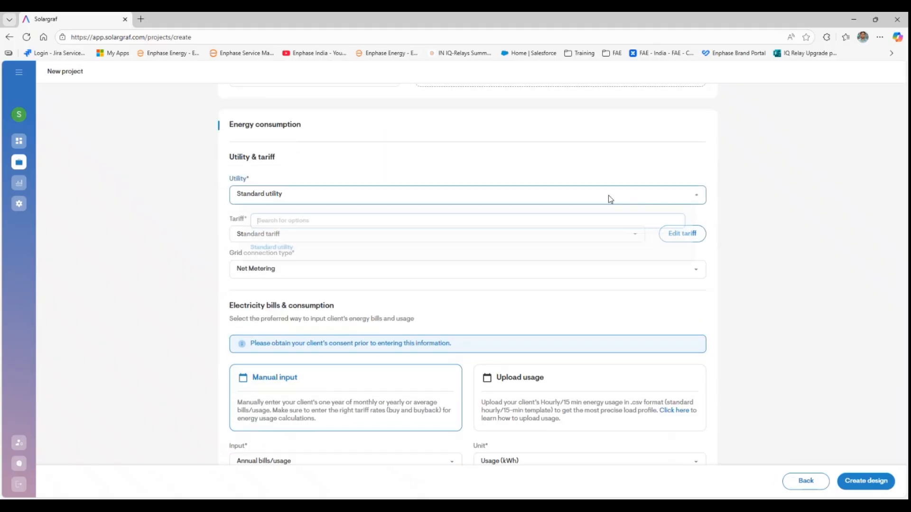
left_click(414, 193)
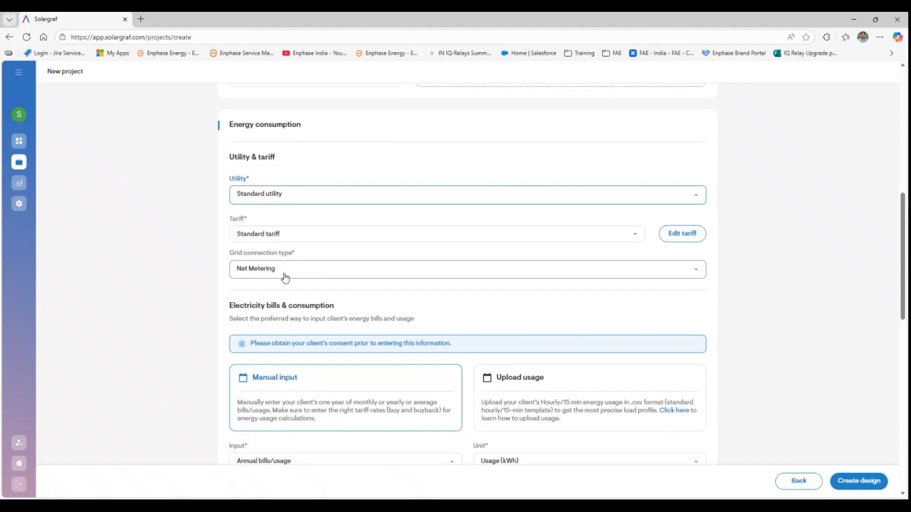
scroll(311, 276, "down", 2)
scroll(313, 279, "down", 1)
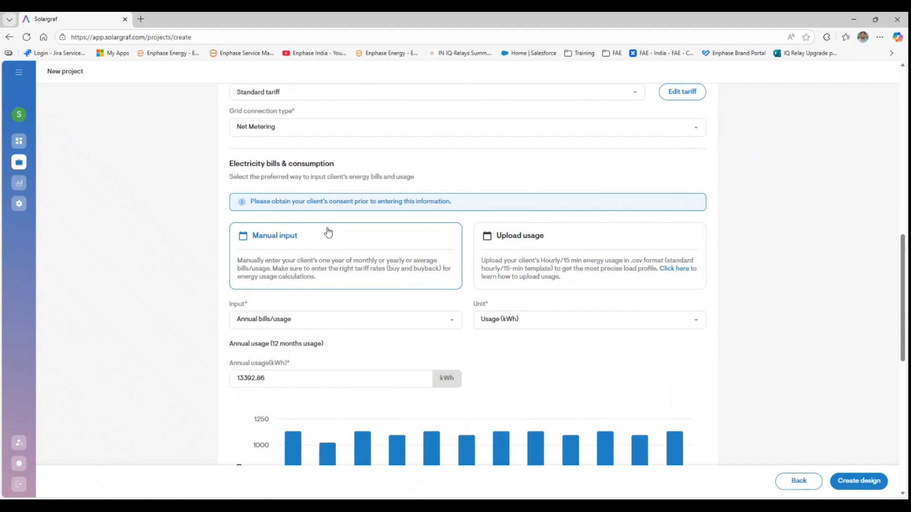
scroll(325, 236, "down", 2)
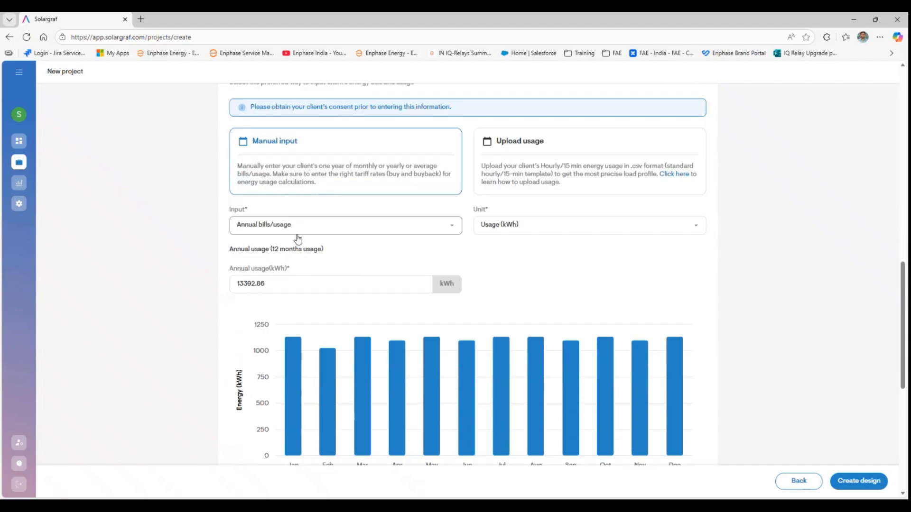
- Set annual usage to 15000 kWh and keep the Household with school kids profile
double_click(277, 286)
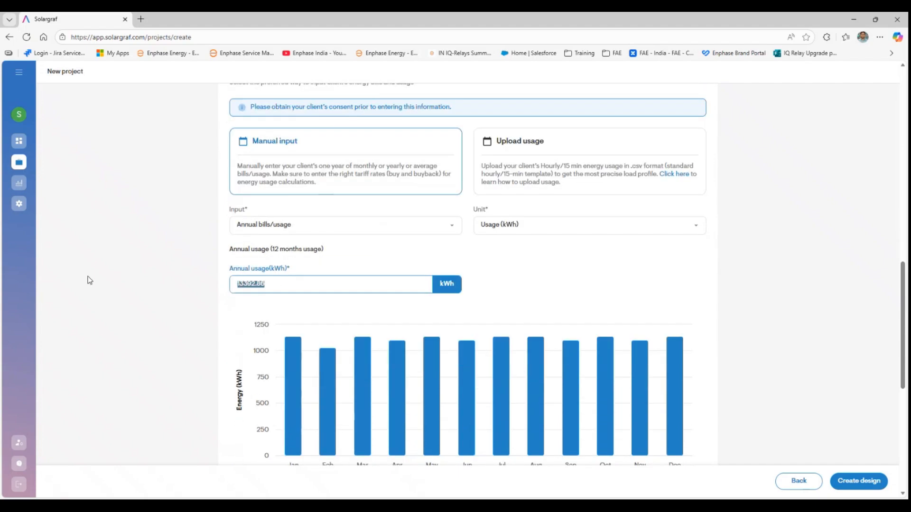
type("15000")
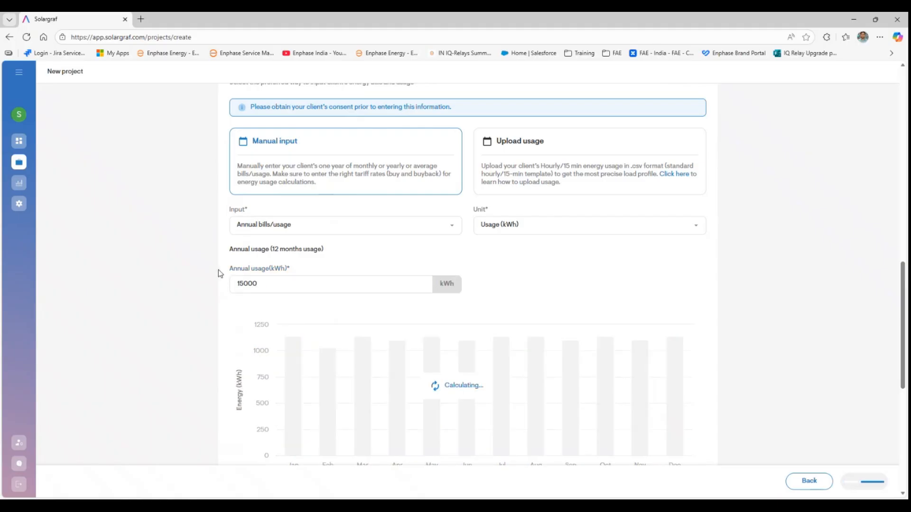
scroll(209, 271, "down", 6)
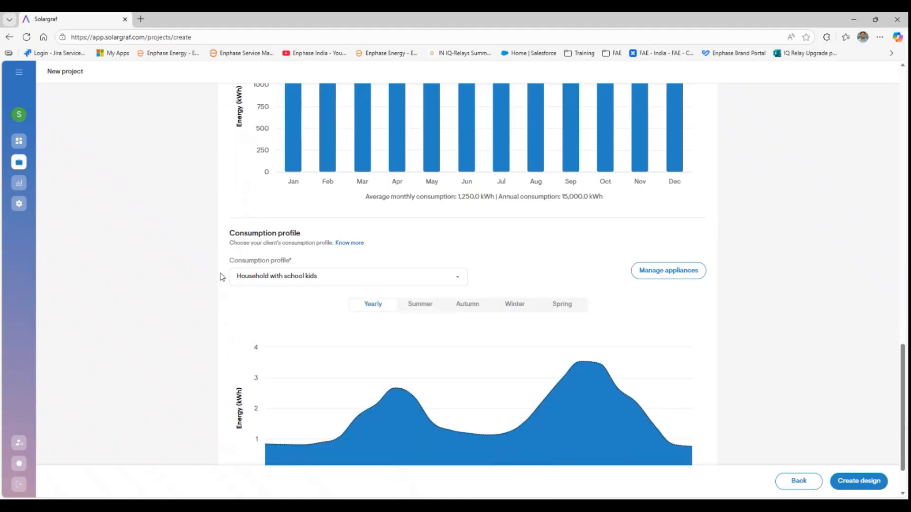
left_click(300, 278)
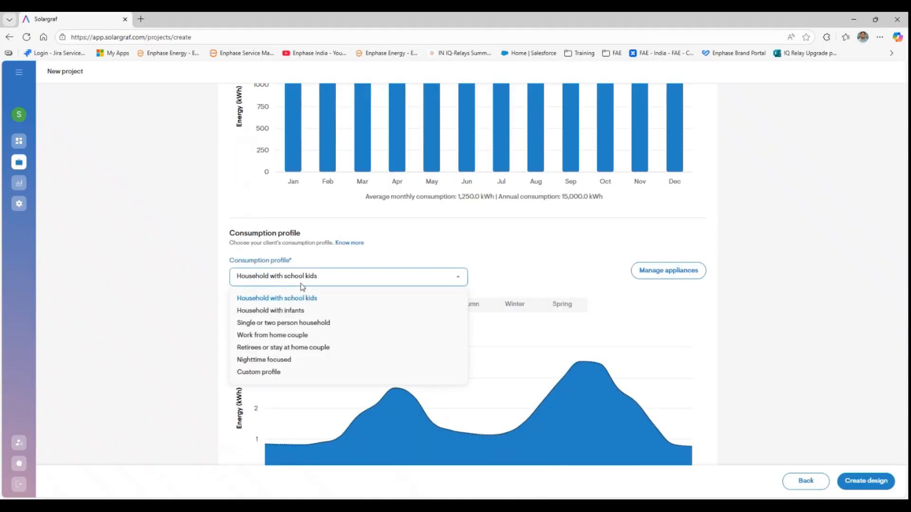
left_click(280, 298)
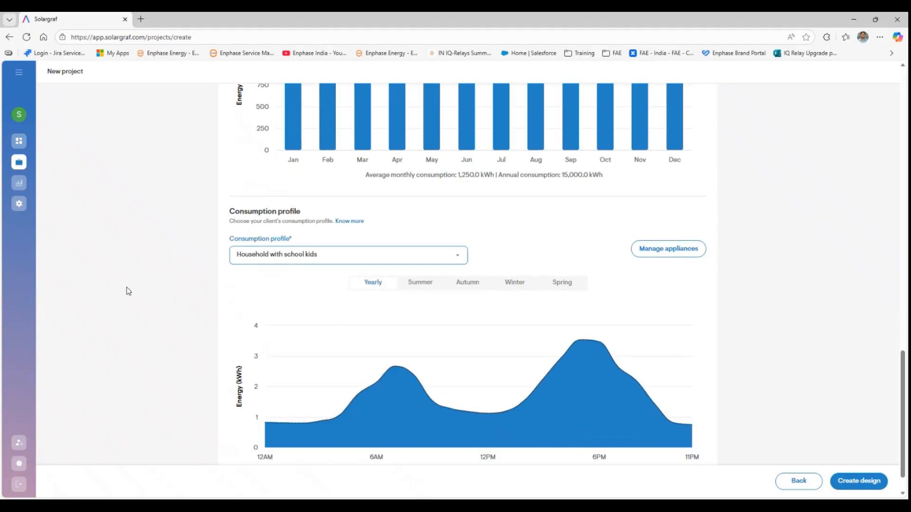
scroll(126, 291, "down", 1)
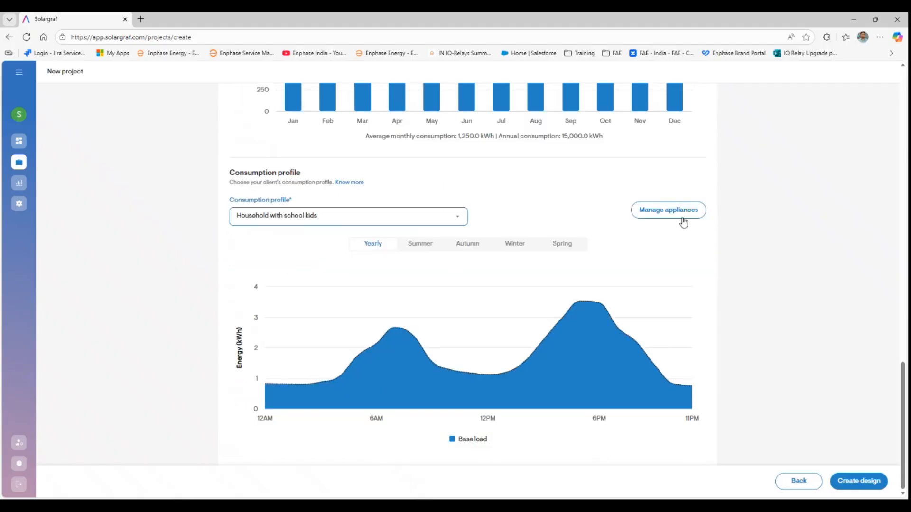
mouse_move(512, 326)
scroll(822, 381, "up", 1)
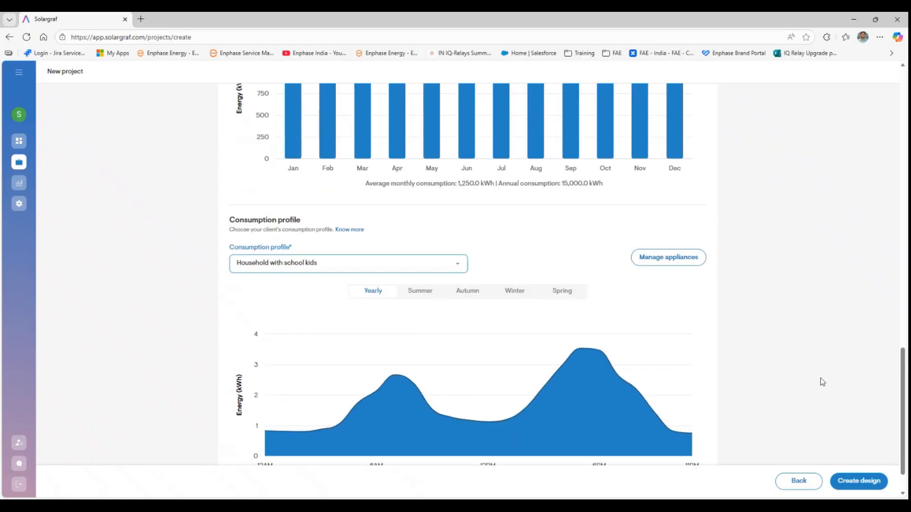
- Create the design and trace the first 11.96 m edge of the roof outline
left_click(862, 474)
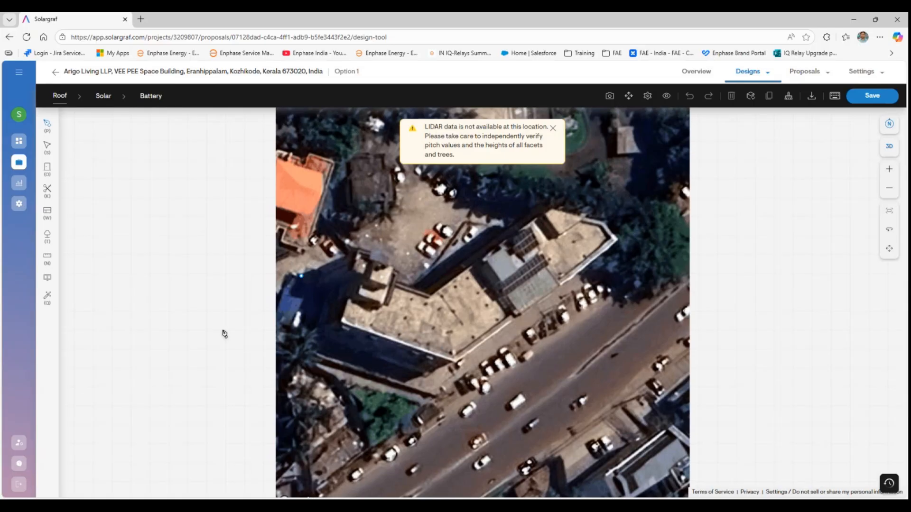
left_click(342, 322)
scroll(359, 280, "up", 3)
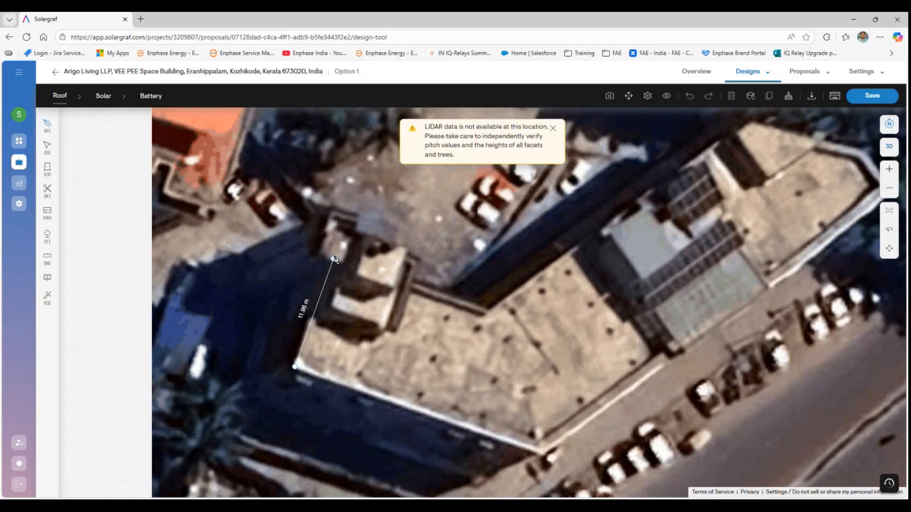
left_click(334, 259)
- Trace the 16.84 m, 25.36 m and remaining roof edges, closing the six-sided outline
left_click(485, 313)
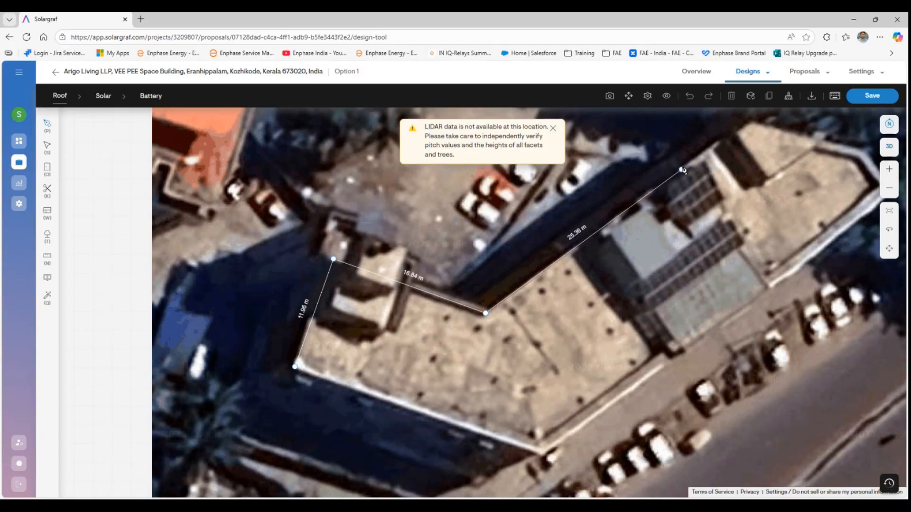
left_click(682, 169)
left_click(769, 289)
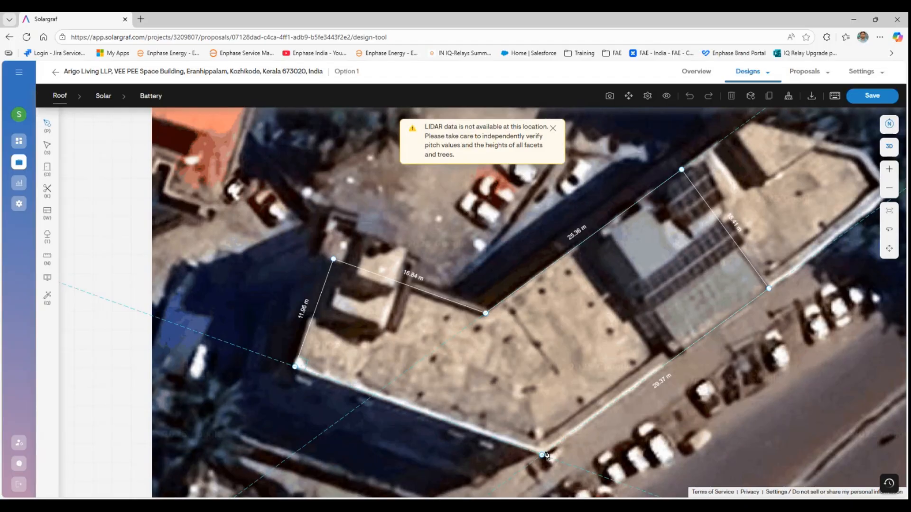
left_click(295, 368)
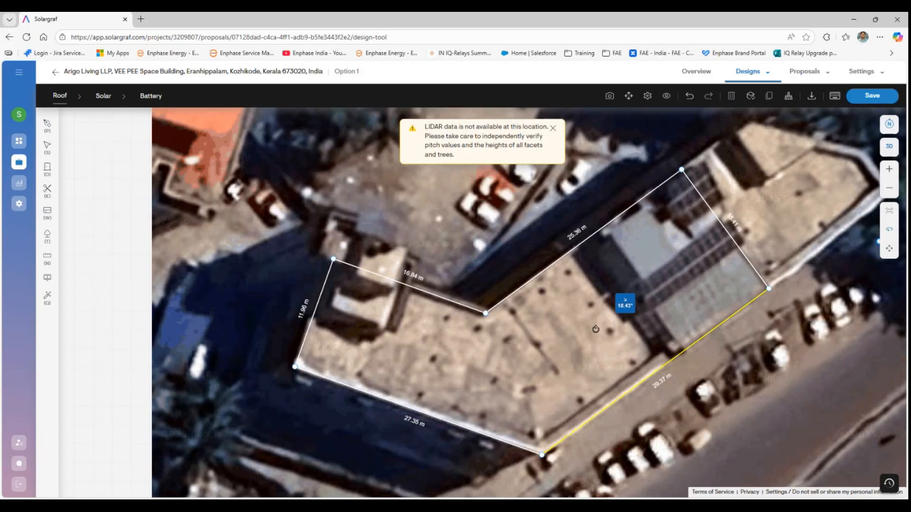
left_click_drag(595, 329, 711, 309)
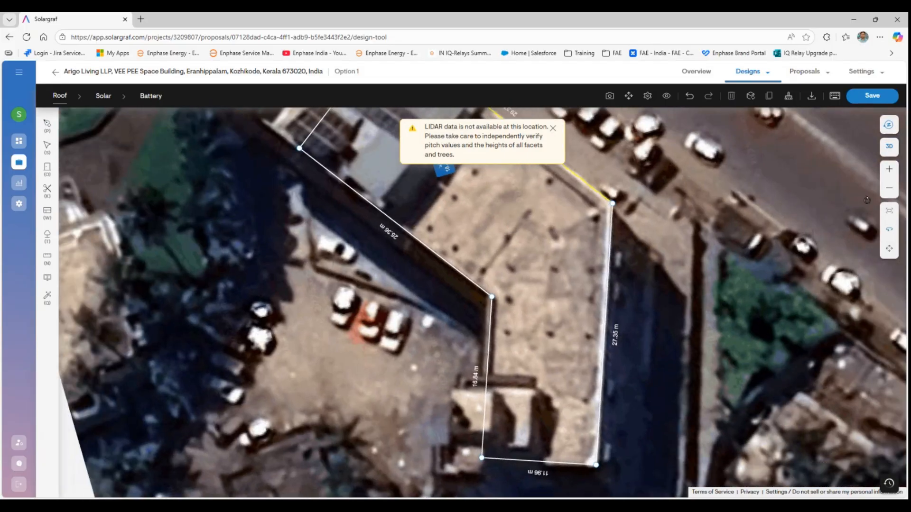
- Build the roof as a 3D model and inspect it before returning to top-down view
left_click(889, 148)
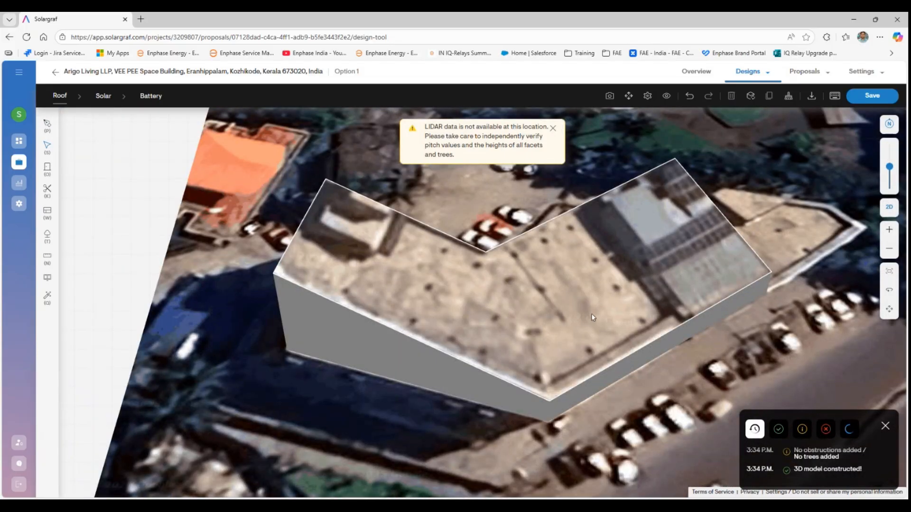
left_click(591, 317)
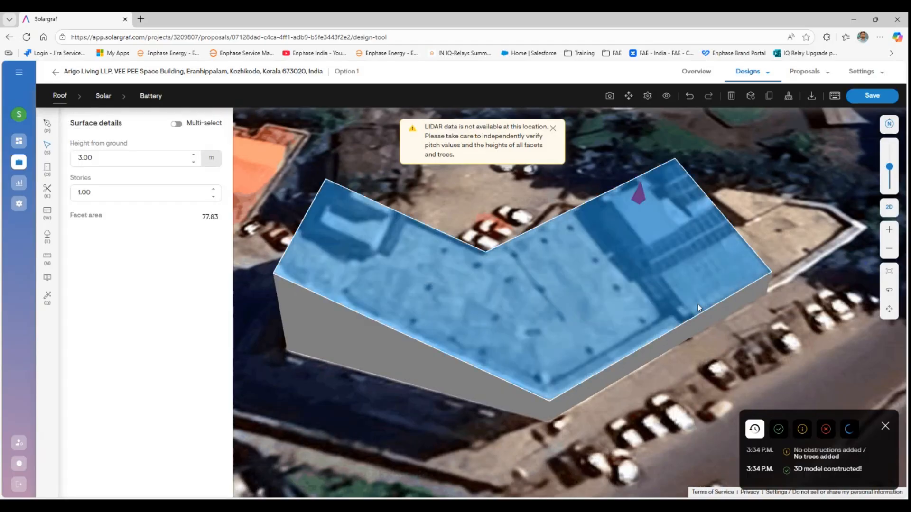
left_click(890, 292)
mouse_move(615, 327)
left_mouse_down()
mouse_move(624, 275)
mouse_move(612, 342)
left_mouse_up()
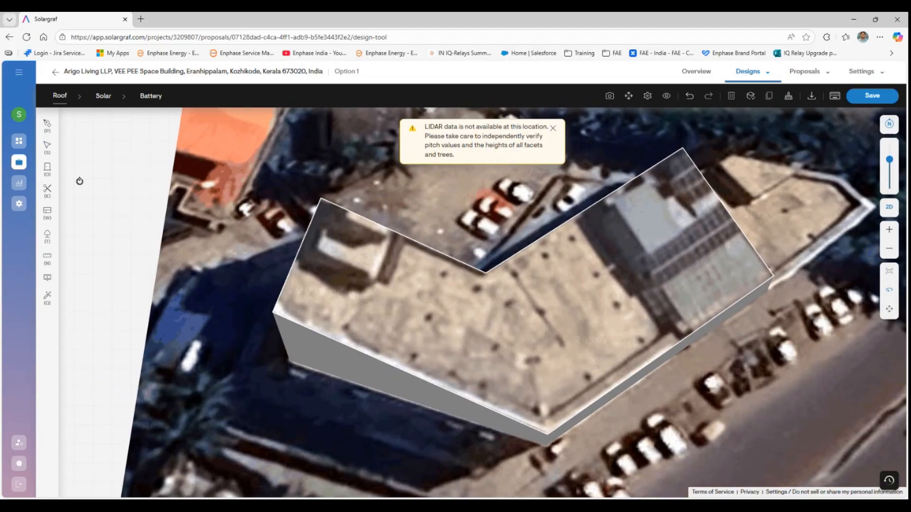
left_click(47, 146)
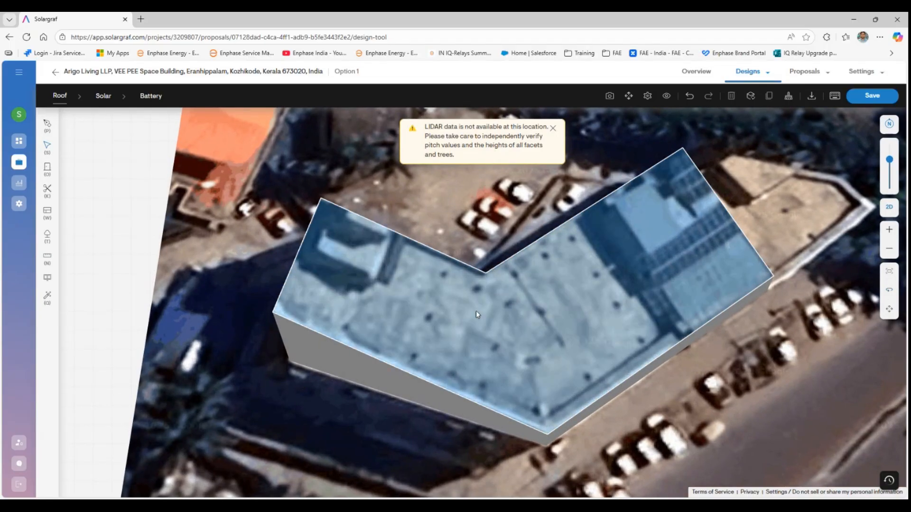
left_click(476, 312)
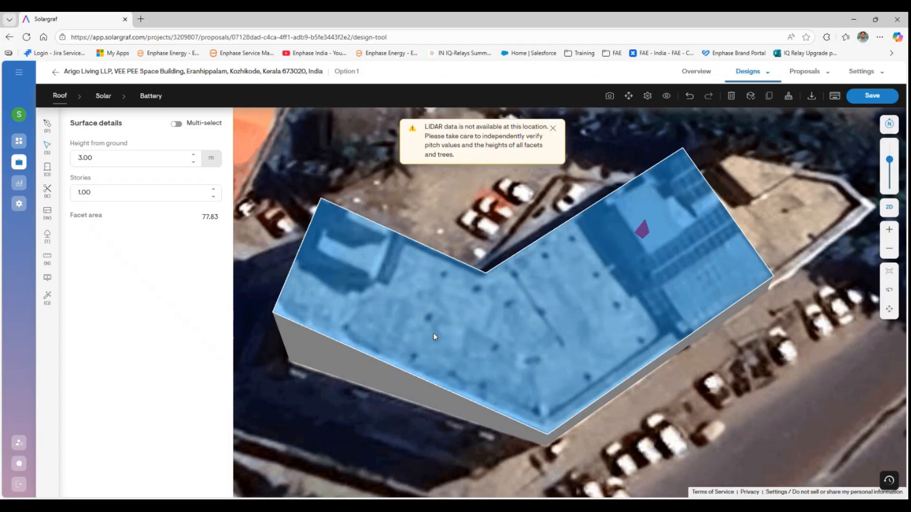
left_click(889, 207)
- Flatten the roof facet to 0.00° pitch and add 0.91 m high, 0.30 m deep parapet walls
left_click(597, 303)
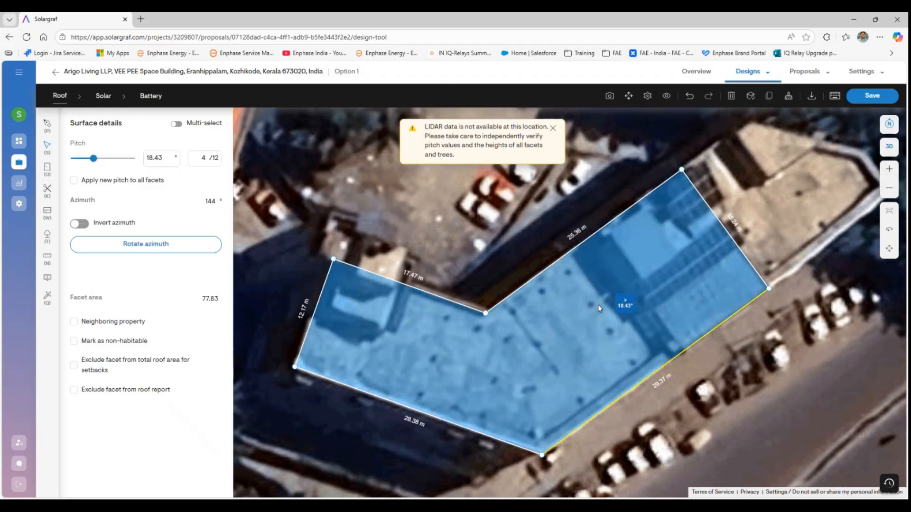
left_click_drag(93, 158, 64, 159)
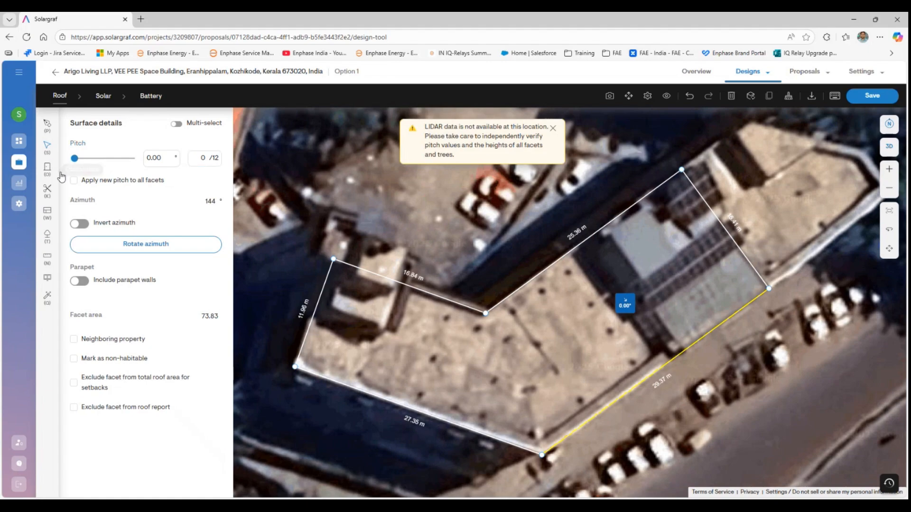
left_click(80, 281)
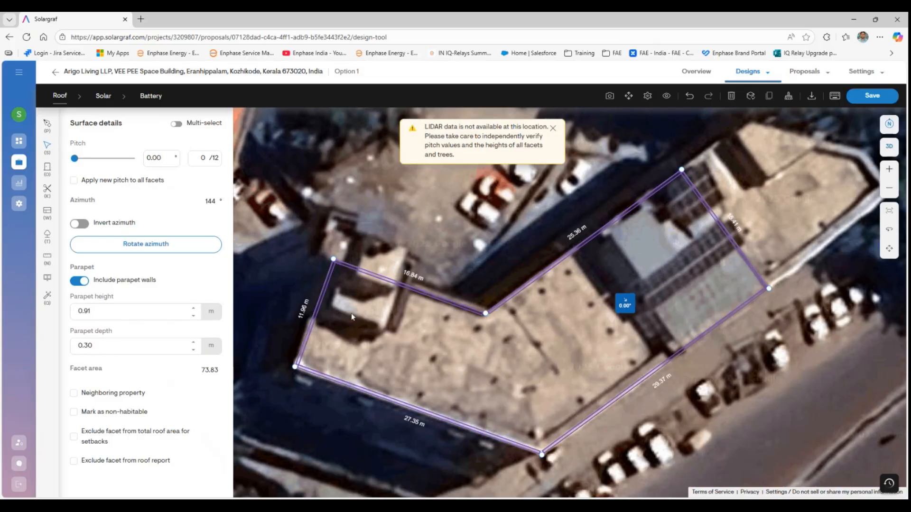
left_click(49, 171)
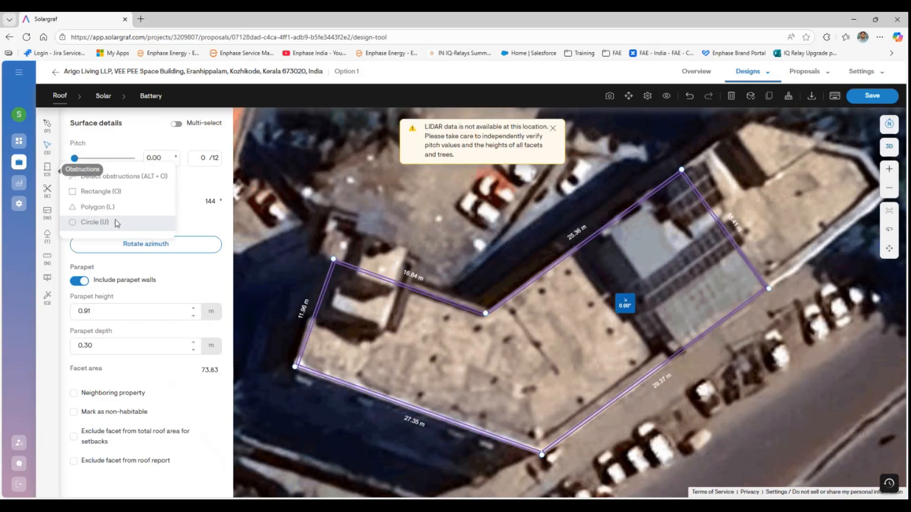
- Draw a rectangular Other obstruction over the small structure at the roof's left end
left_click(90, 193)
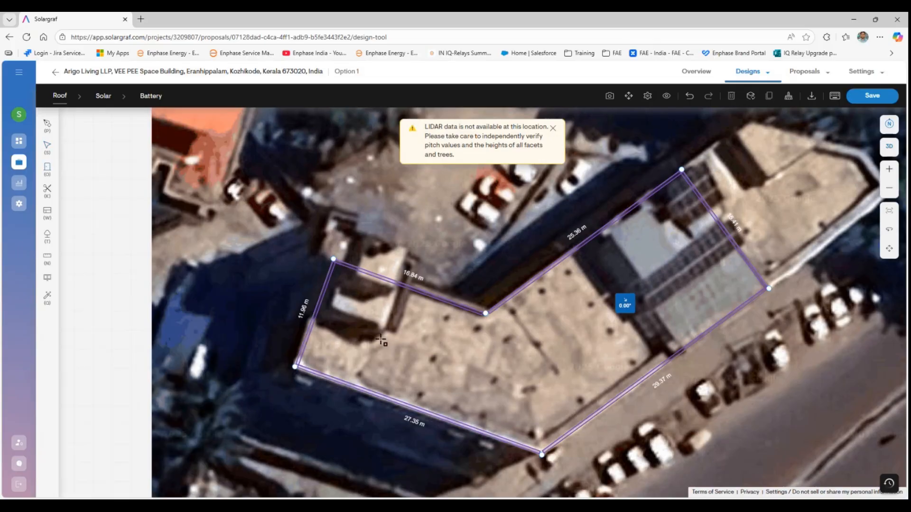
left_click_drag(381, 340, 290, 324)
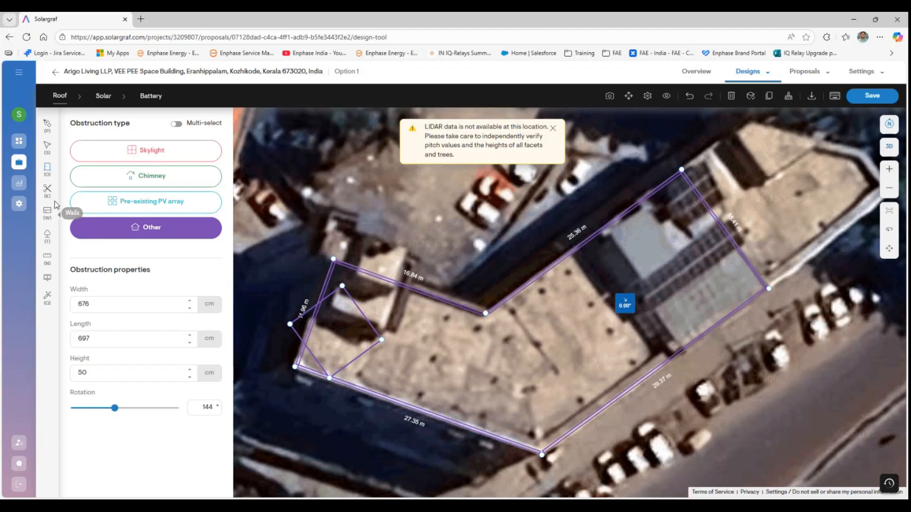
left_click(47, 146)
left_click_drag(347, 347, 335, 332)
left_click_drag(114, 408, 107, 406)
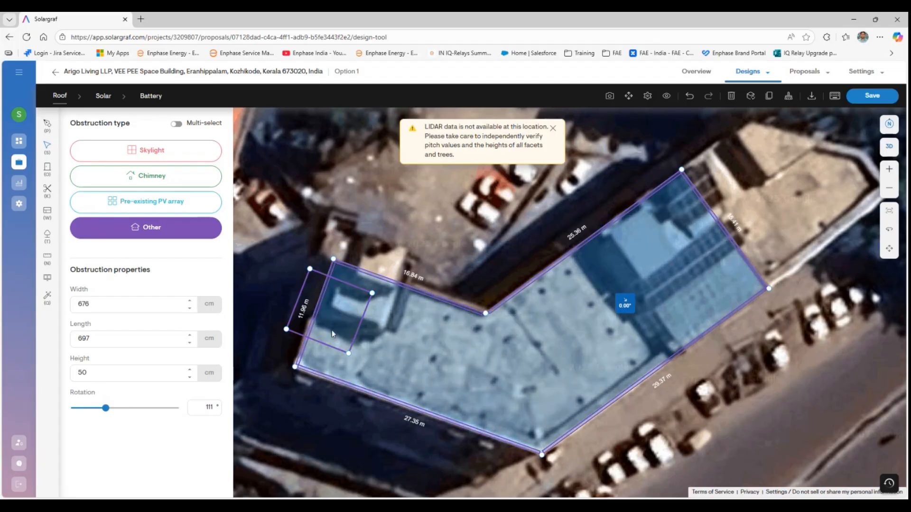
left_click(299, 328)
left_click_drag(331, 321, 356, 317)
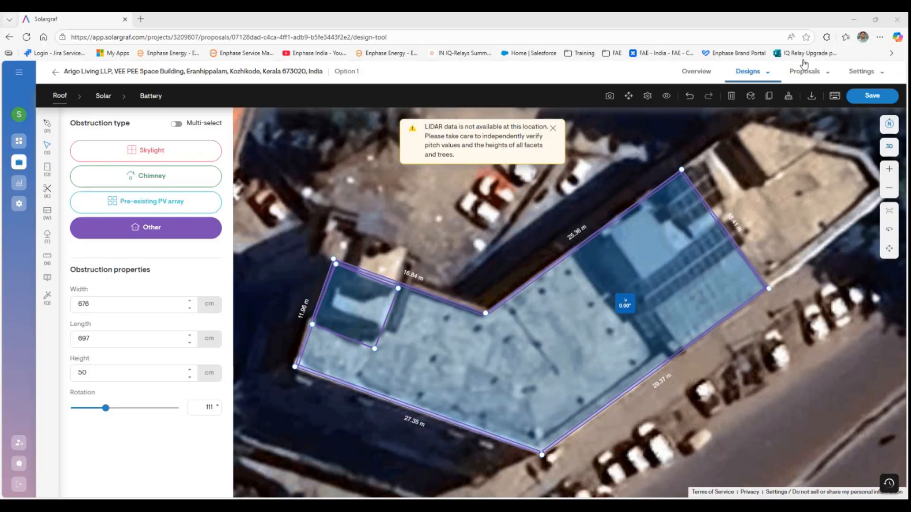
- Reposition the obstruction over the structure, rotate it to 108°, and select its height for editing
left_click(754, 174)
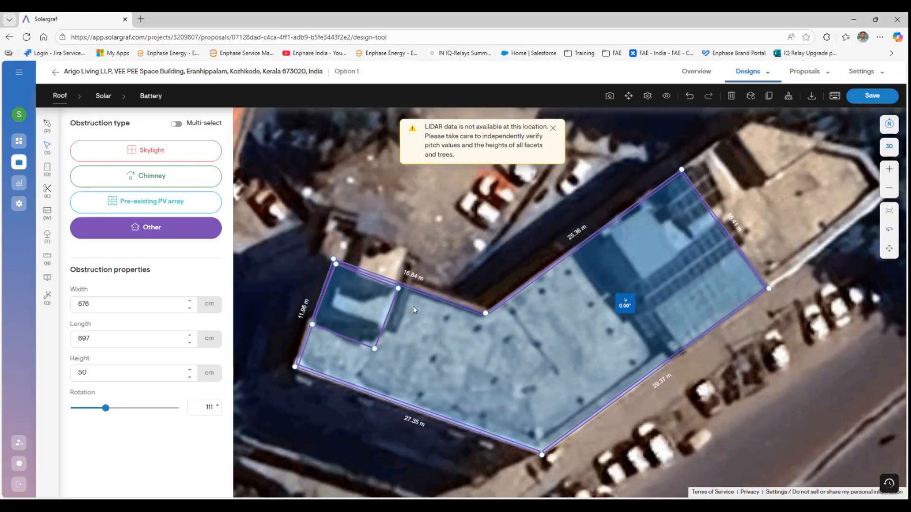
left_click(336, 311)
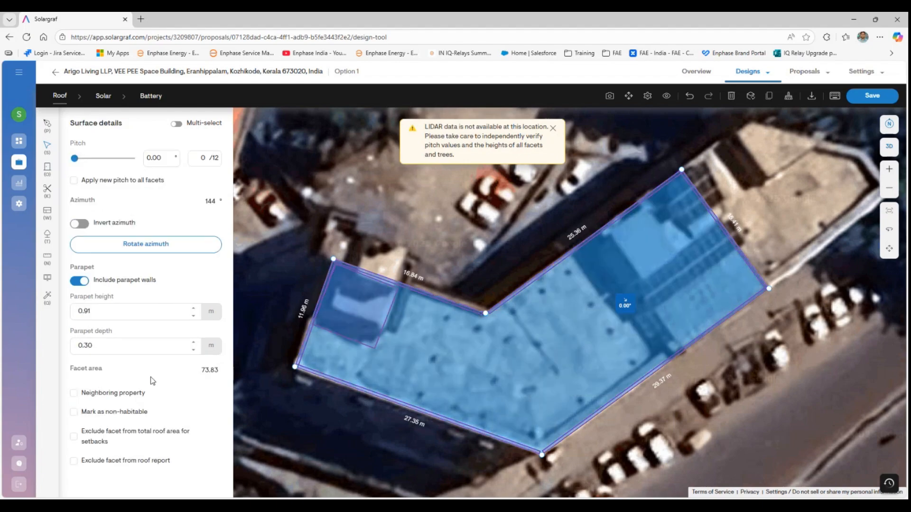
left_click(389, 240)
left_click(340, 315)
left_click_drag(339, 315, 315, 307)
left_click_drag(105, 409, 104, 413)
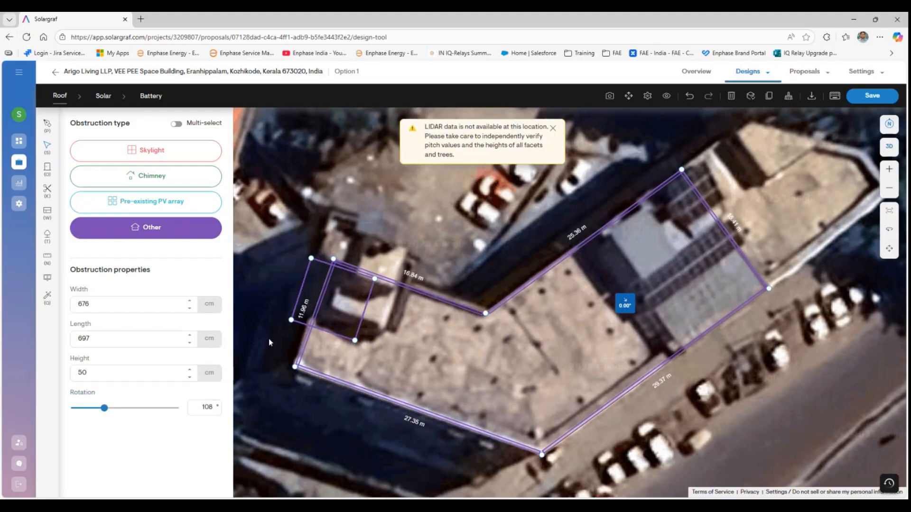
left_click_drag(314, 287, 334, 295)
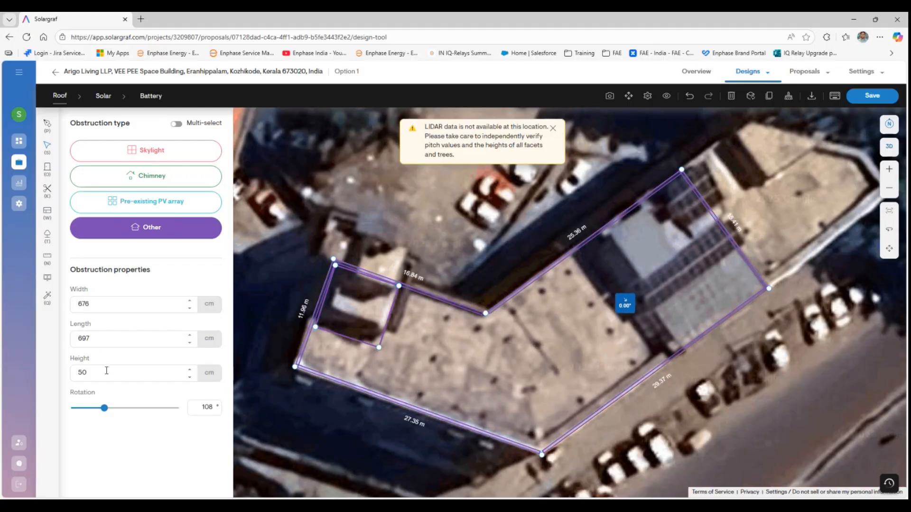
left_click_drag(106, 370, 66, 373)
- Draw a 1030 × 1508 cm, 400 cm high rectangular obstruction over the right raised section, then drop a small one mid-roof
left_click(47, 177)
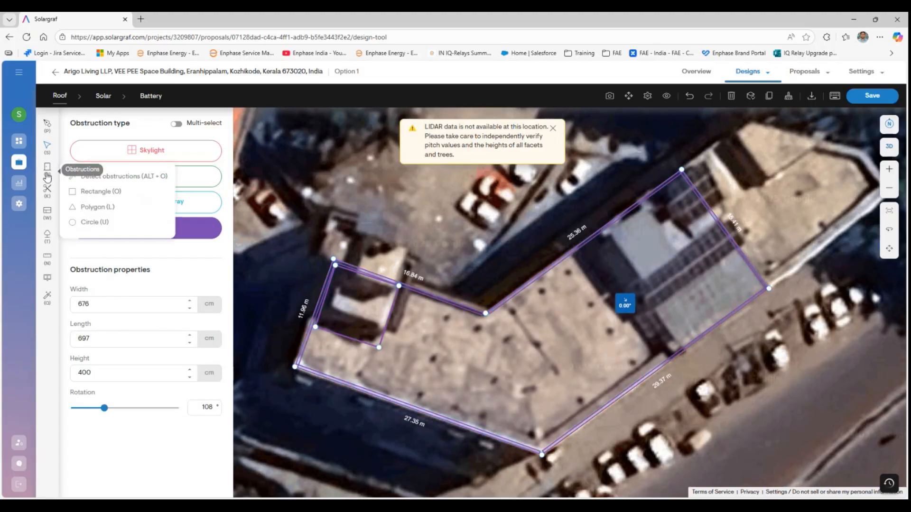
left_click(111, 194)
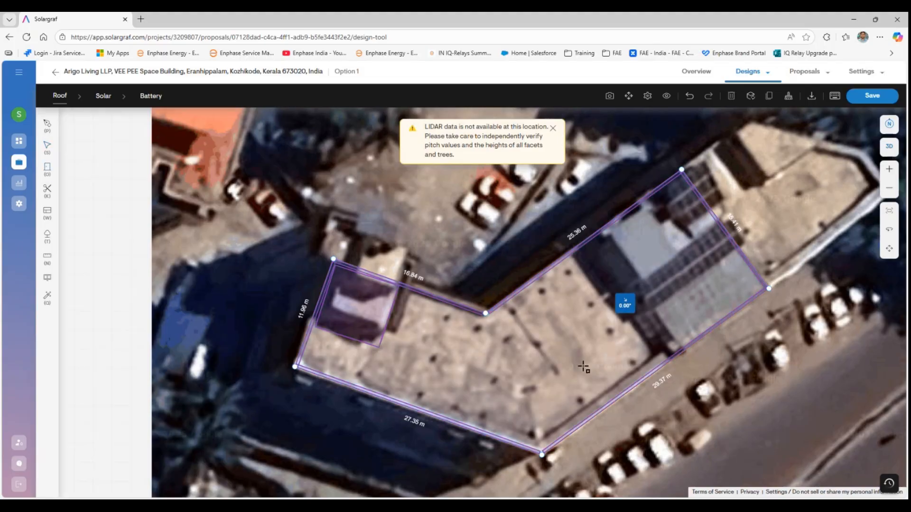
mouse_move(764, 289)
left_mouse_down()
mouse_move(668, 237)
mouse_move(598, 231)
left_mouse_up()
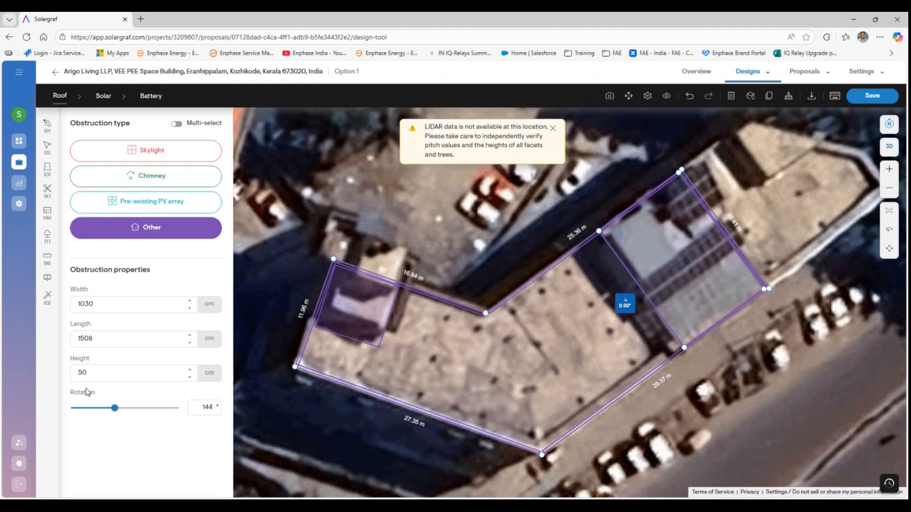
left_click_drag(90, 374, 24, 365)
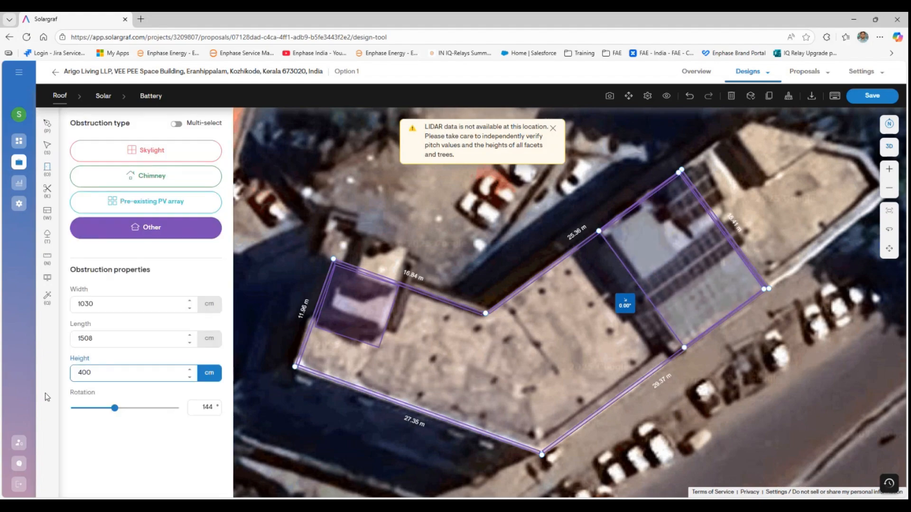
left_click(130, 460)
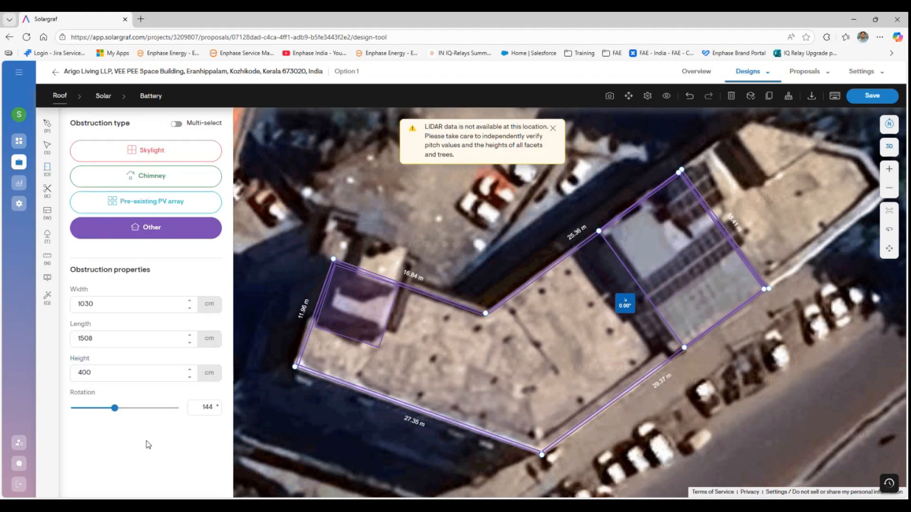
left_click(432, 363)
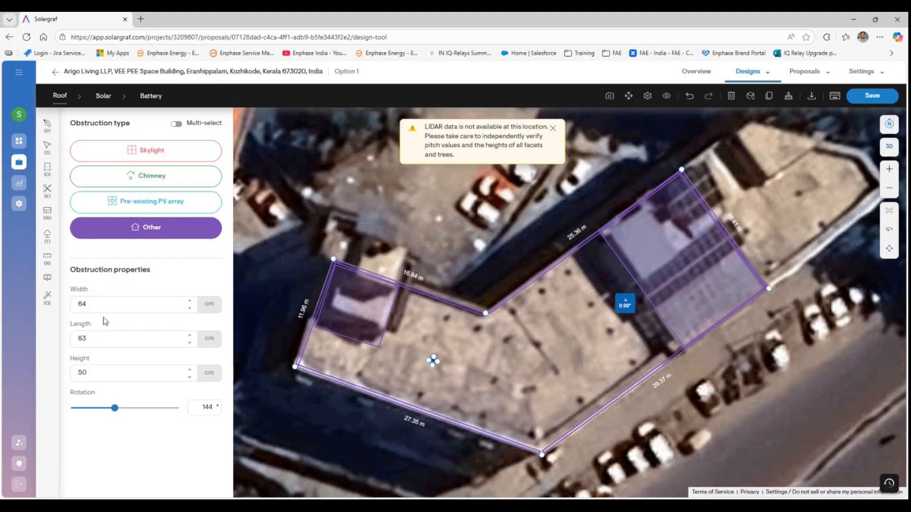
- Size the small obstruction to 50 × 50 cm with a 100 cm height
double_click(100, 305)
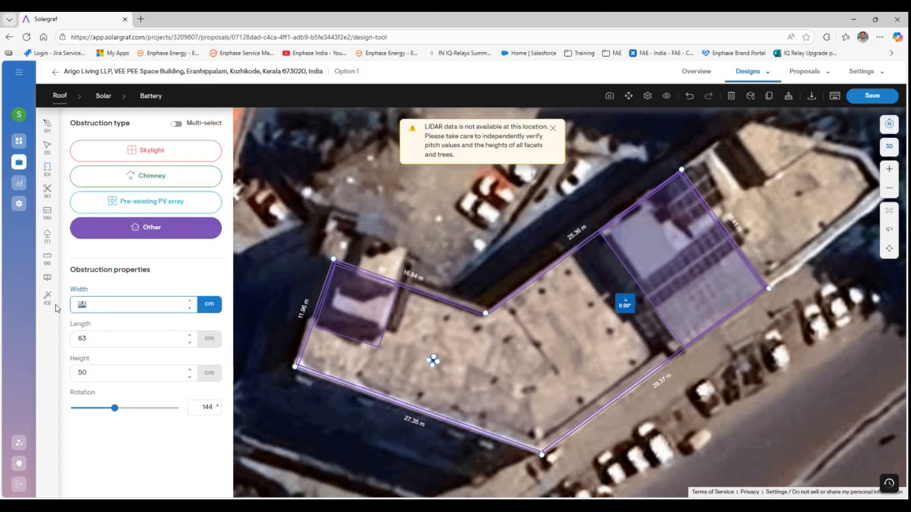
type("50")
double_click(123, 338)
type("50")
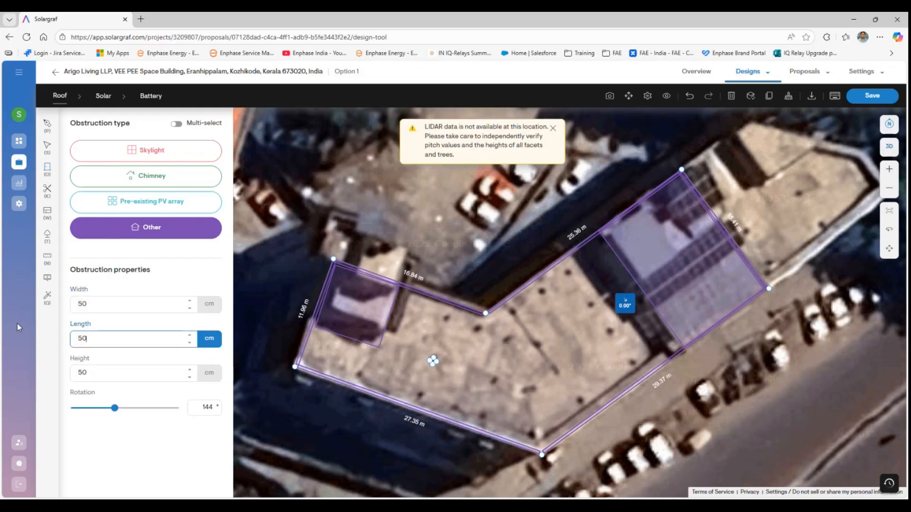
key("Tab")
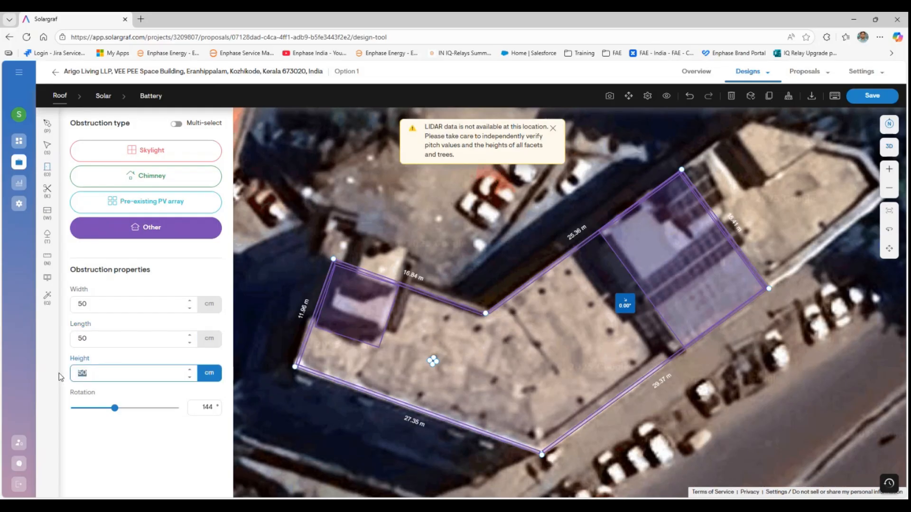
type("1")
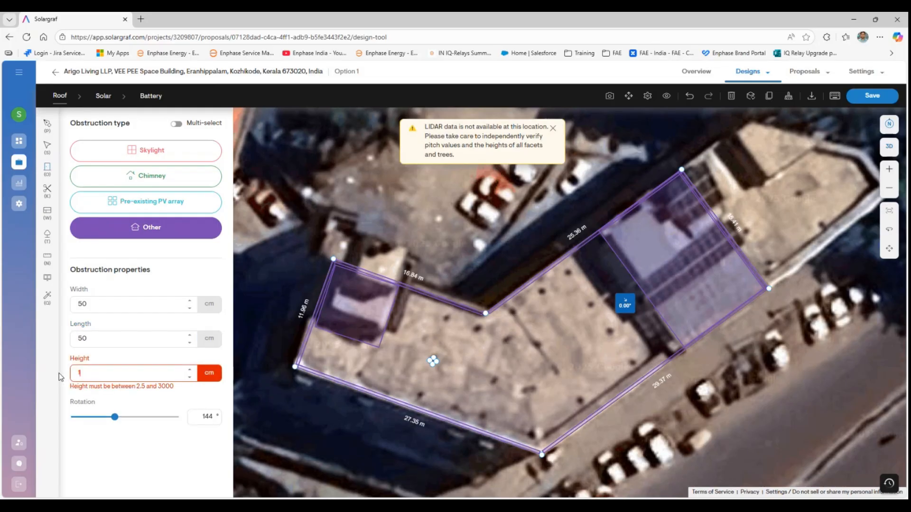
type("00")
left_click(156, 444)
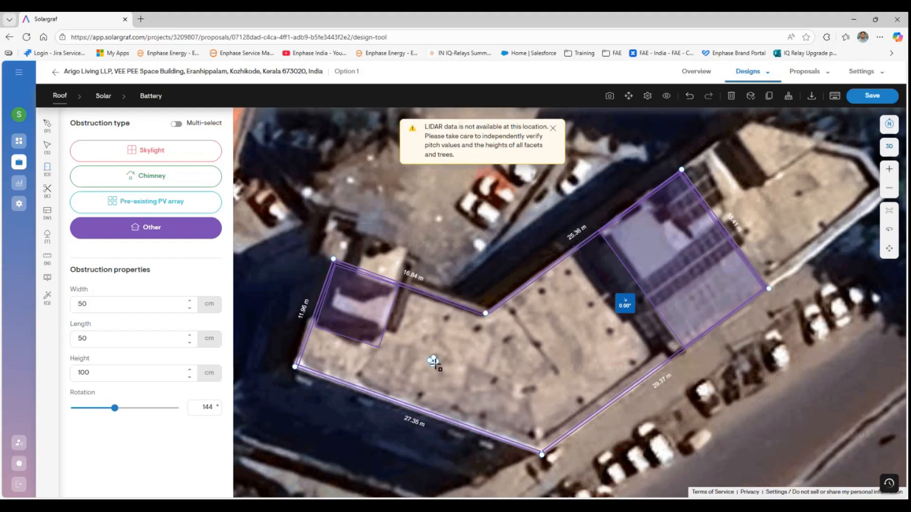
- Rotate the small obstruction and move it onto a dark vent spot
scroll(433, 361, "up", 5)
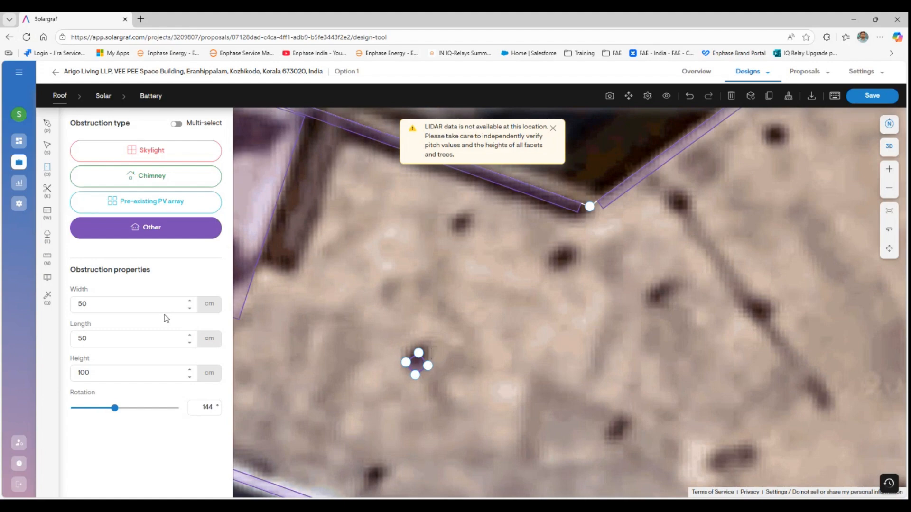
left_click_drag(114, 408, 107, 408)
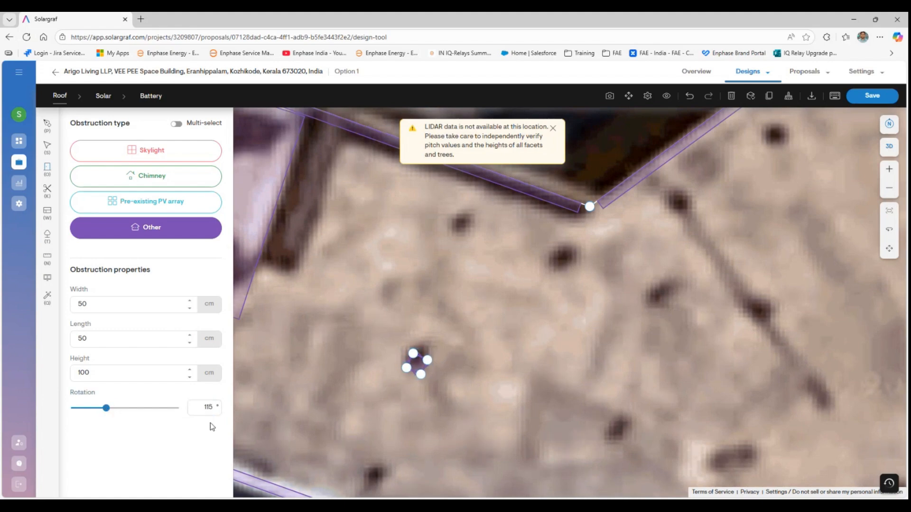
key("Escape")
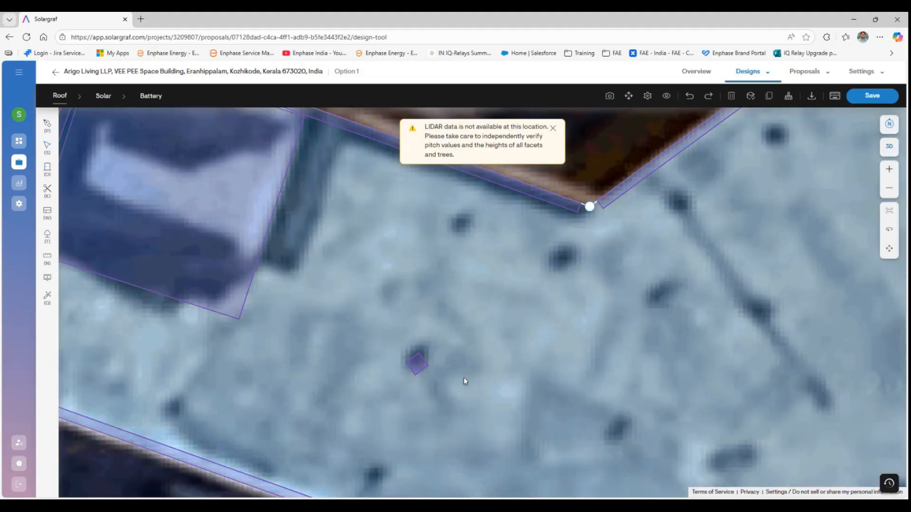
left_click(416, 365)
left_click_drag(417, 366, 439, 340)
left_click_drag(417, 370, 416, 362)
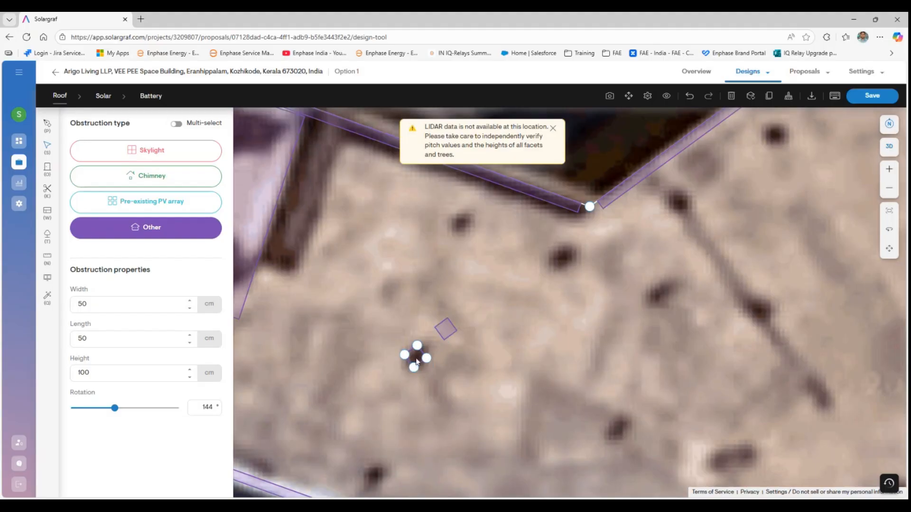
left_click_drag(115, 408, 104, 408)
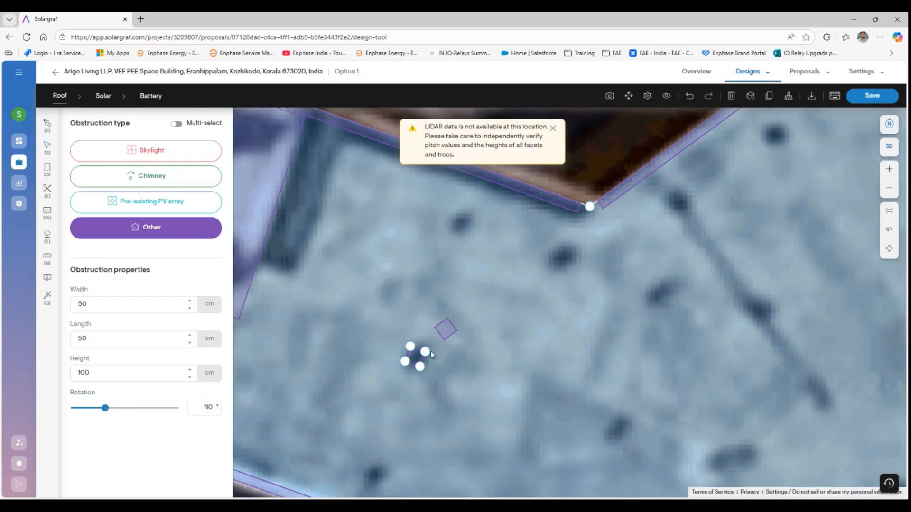
- Delete the extra diamond obstruction and paste a copy of the small one onto a vent spot
left_click(447, 330)
key("Delete")
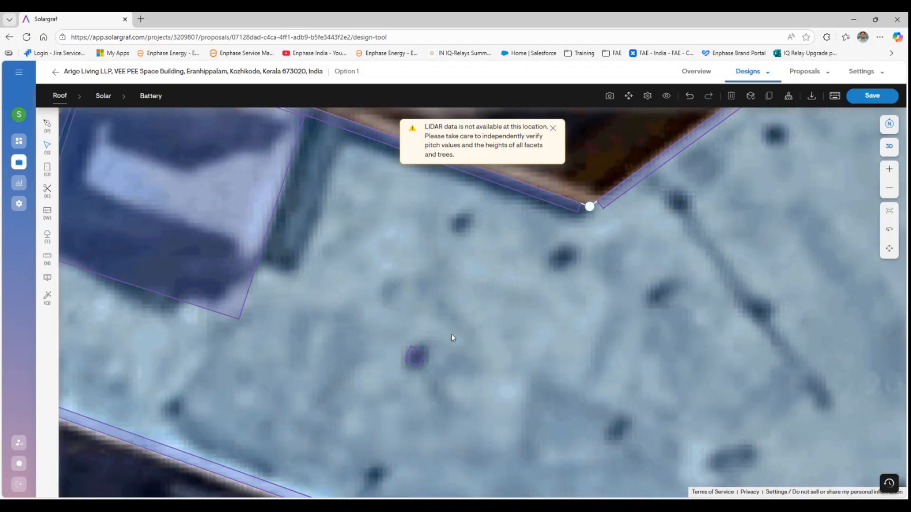
left_click(416, 357)
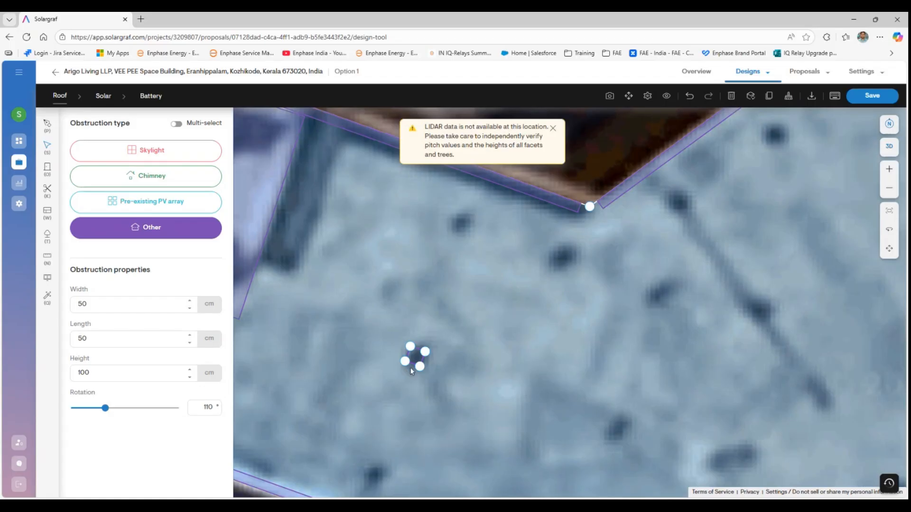
key("ctrl+v")
left_click_drag(427, 373, 462, 229)
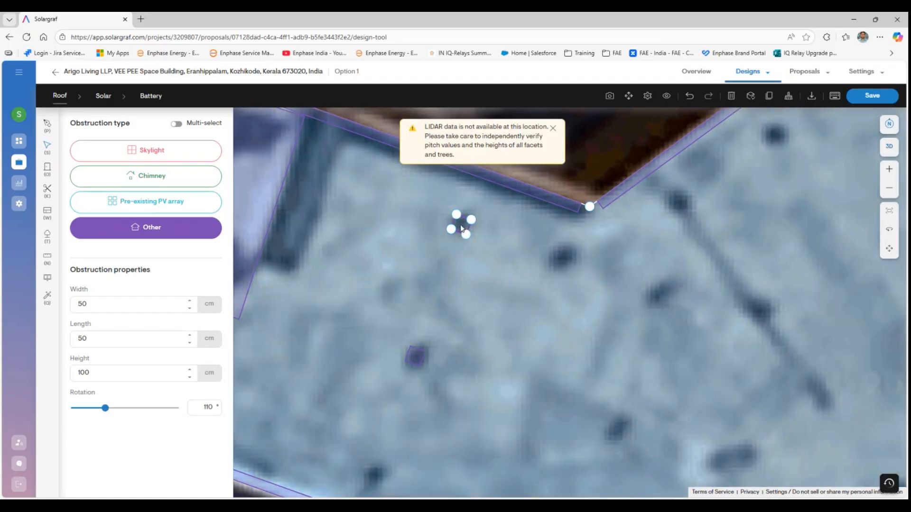
- Paste more copies of the vent obstruction onto the other dark spots across the roof
key("ctrl+v")
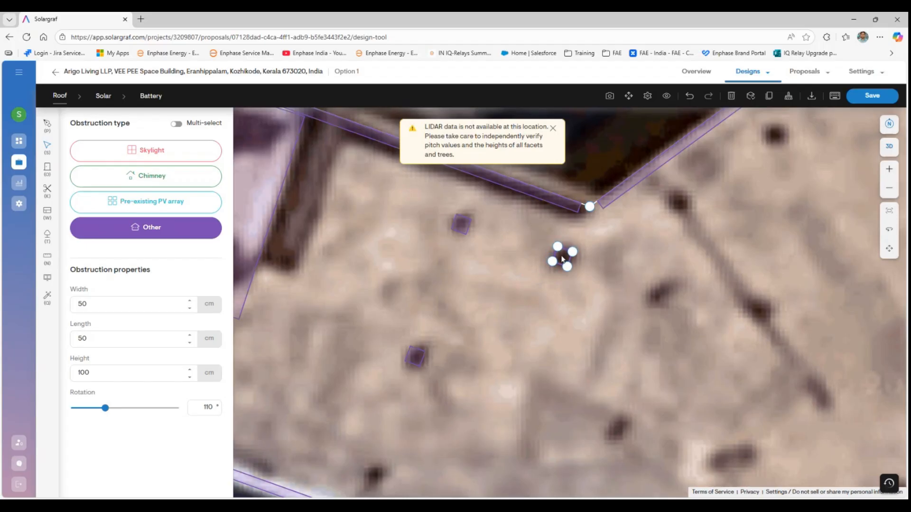
scroll(489, 284, "down", 3)
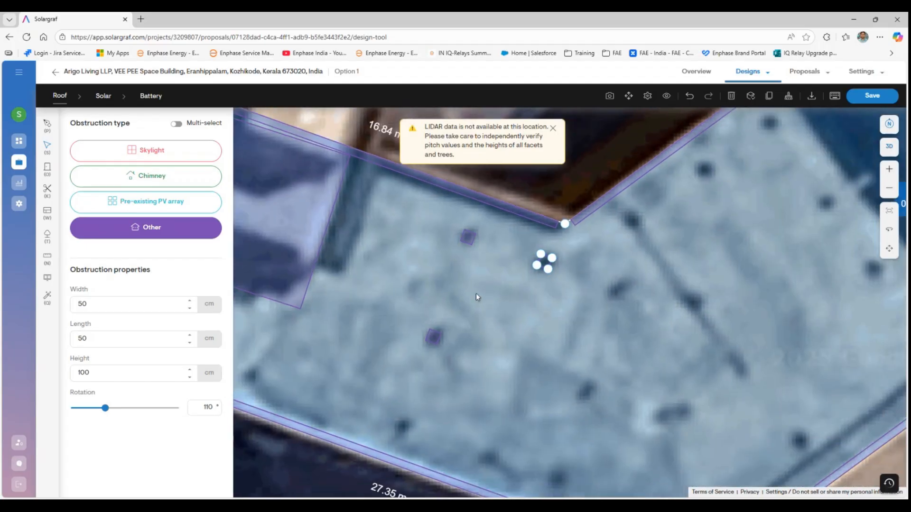
left_click(432, 344)
key("ctrl+v")
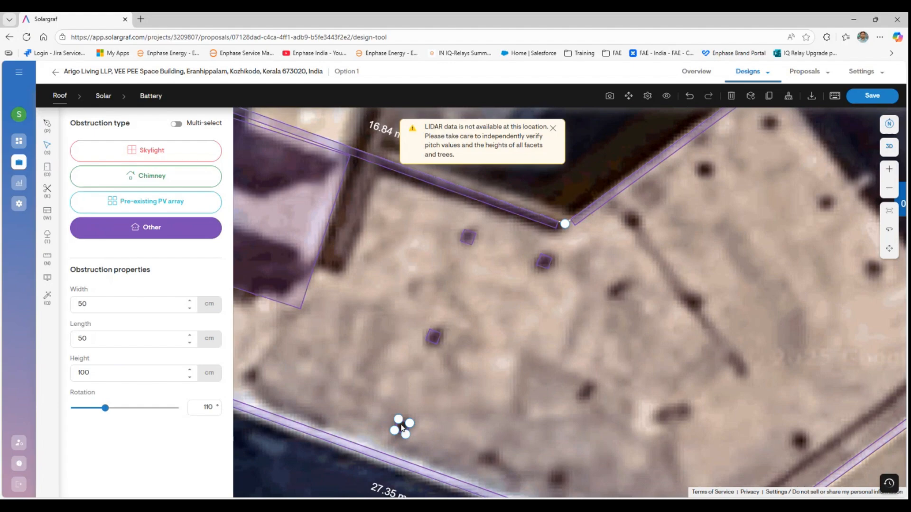
key("ctrl+v")
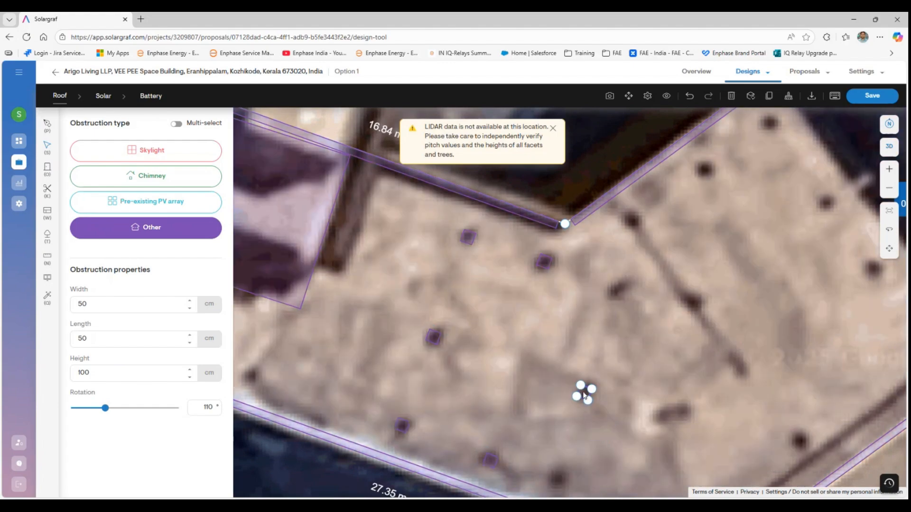
key("ctrl+v")
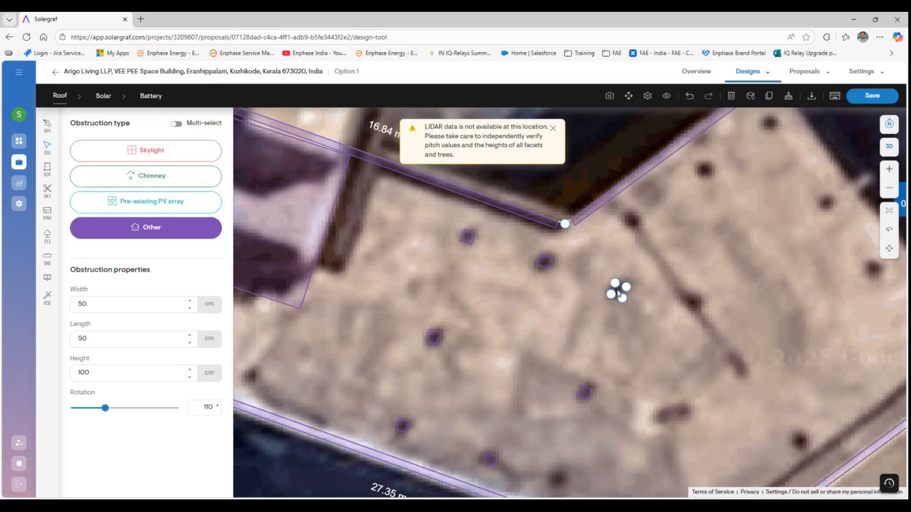
key("ctrl+v")
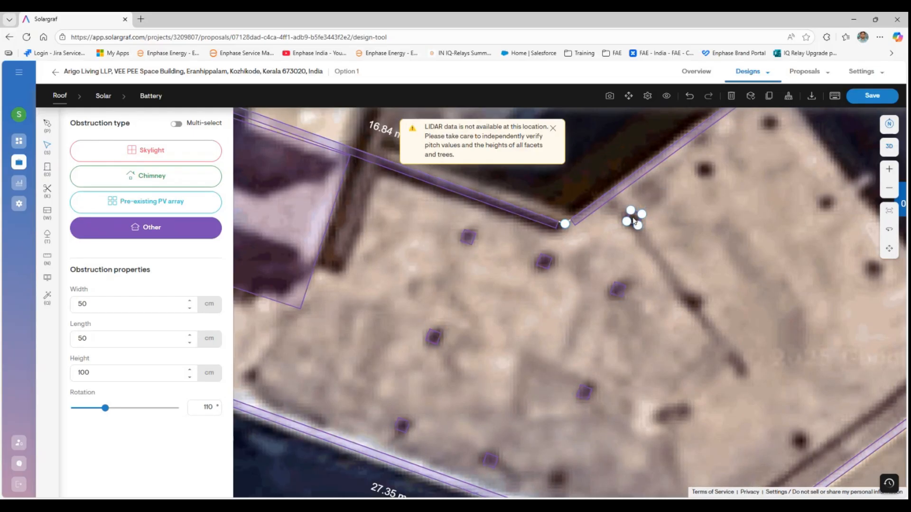
key("ctrl+v")
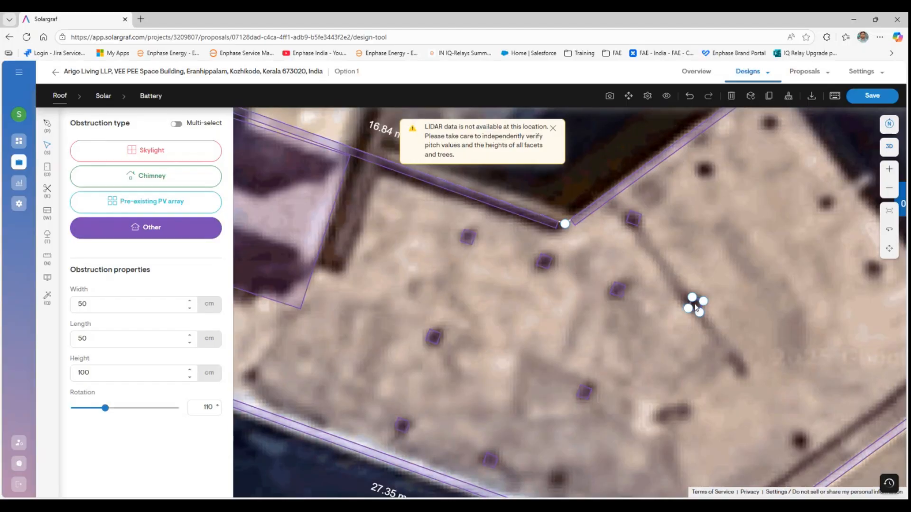
key("ctrl+v")
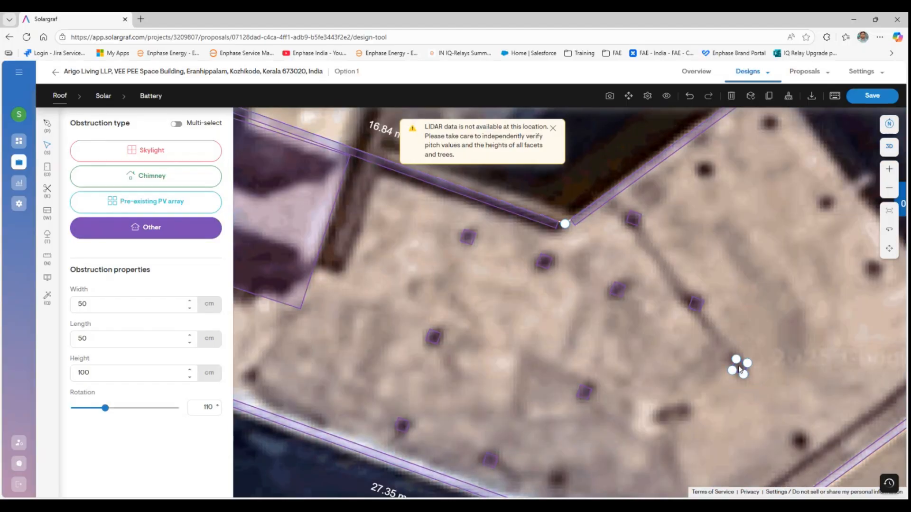
key("ctrl+v")
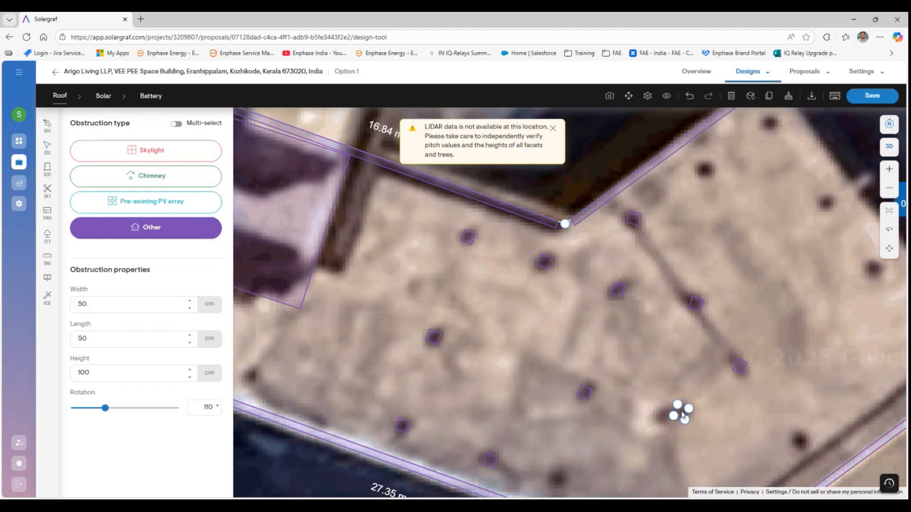
left_click(457, 394)
scroll(712, 408, "down", 3)
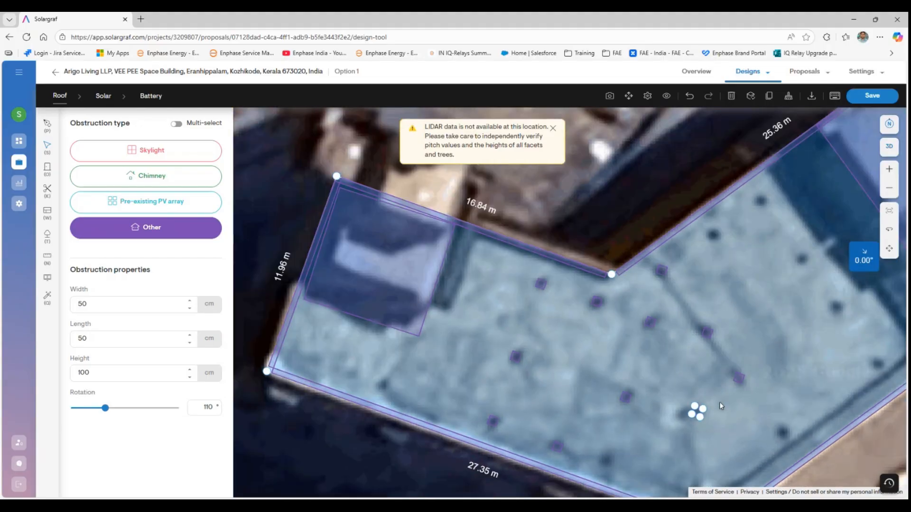
- Pan to show the whole roof and place a new rectangular obstruction on a dark spot
scroll(705, 421, "down", 2)
scroll(619, 486, "down", 1)
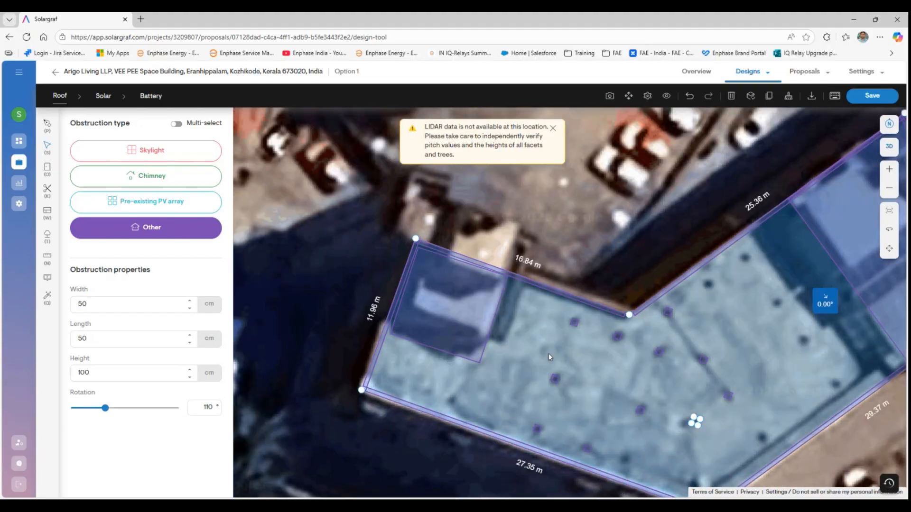
left_click(502, 321)
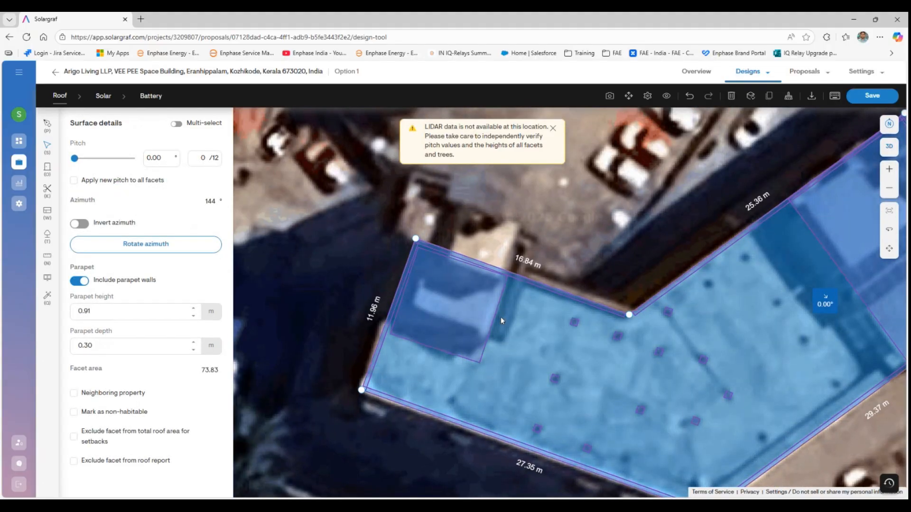
left_click(888, 250)
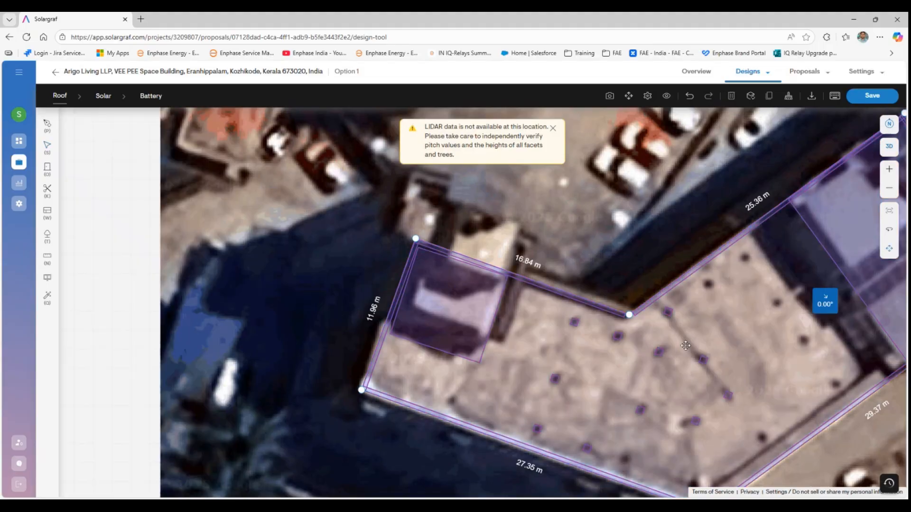
left_click_drag(665, 337, 636, 281)
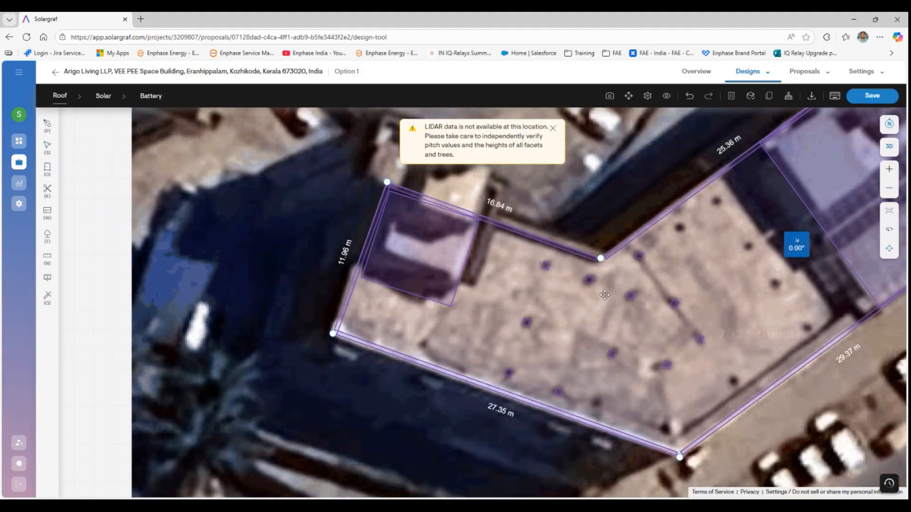
left_click(47, 167)
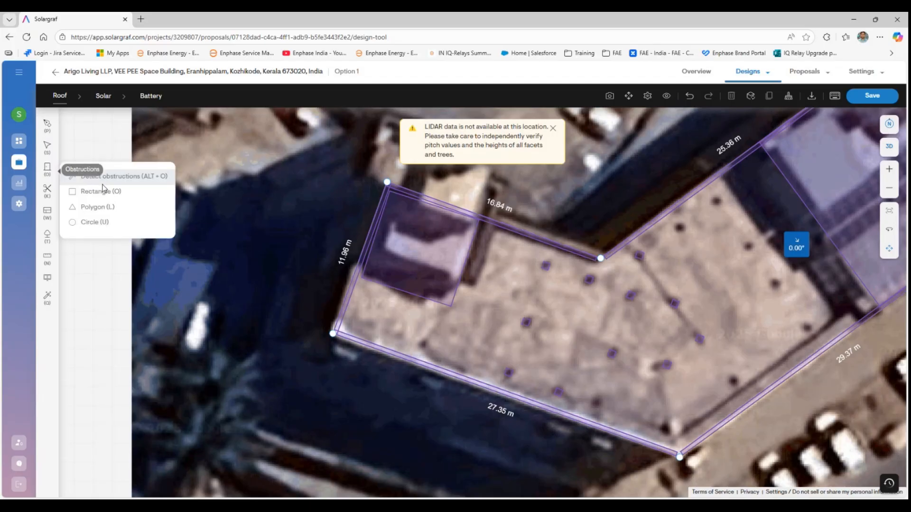
left_click(114, 206)
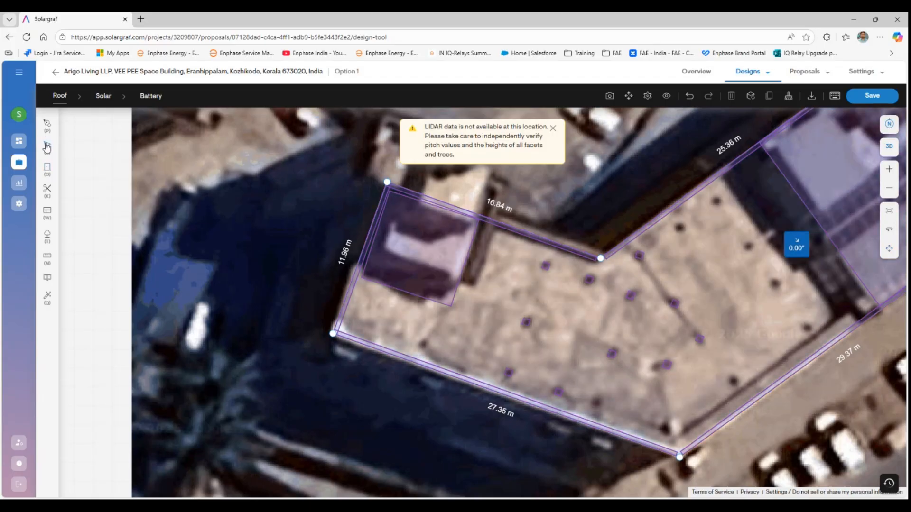
left_click(609, 358)
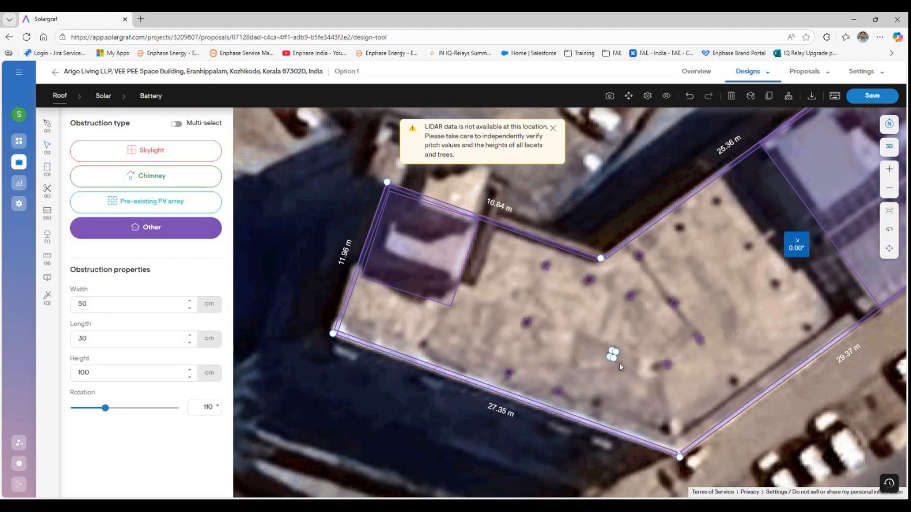
left_click(615, 375)
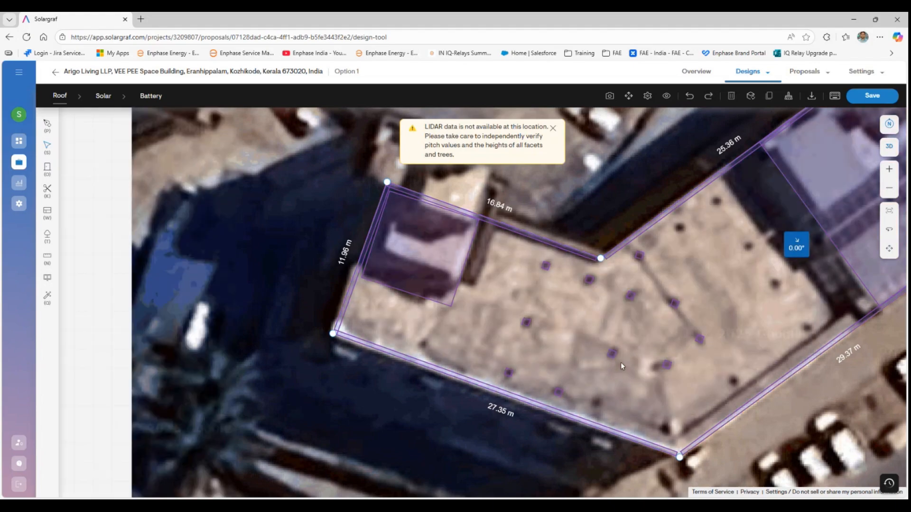
- Paste obstruction copies onto the dark spots along the roof's lower edge and corner
key("ctrl+v")
left_click_drag(664, 411, 667, 430)
key("ctrl+v")
left_click_drag(601, 416, 595, 402)
key("ctrl+v")
left_click_drag(706, 403, 731, 383)
key("ctrl+v")
left_click_drag(815, 326, 807, 327)
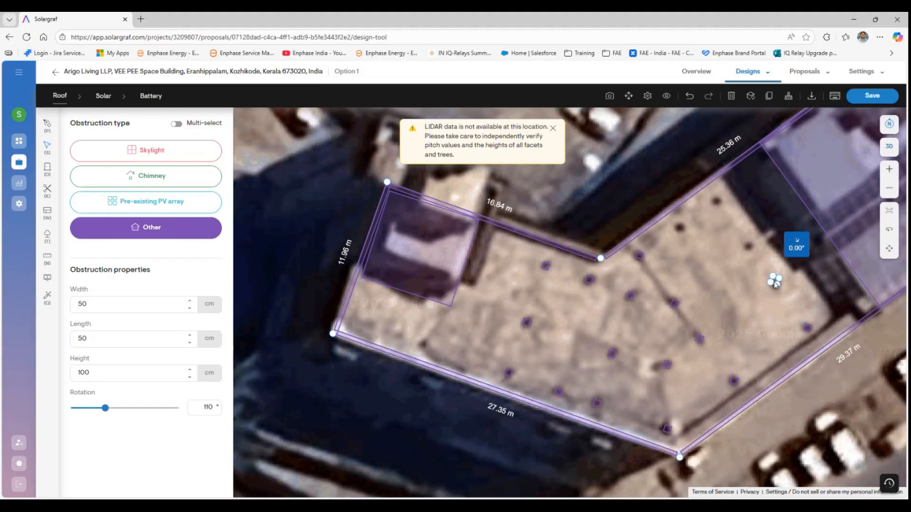
- Paste more copies onto the upper-right dark spots and close the LIDAR warning
key("ctrl+v")
left_click_drag(750, 251, 750, 248)
key("ctrl+v")
left_click_drag(738, 212, 717, 201)
left_click(717, 200)
key("ctrl+v")
left_click(679, 227)
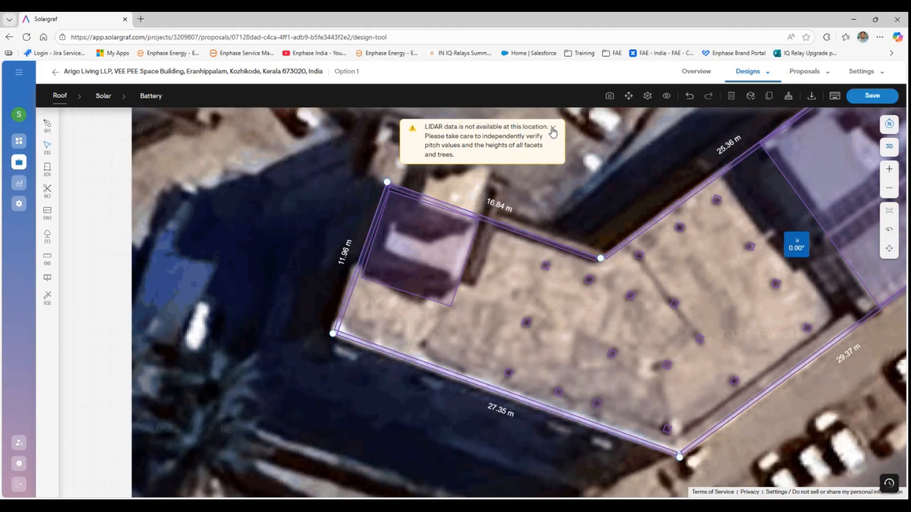
left_click(552, 128)
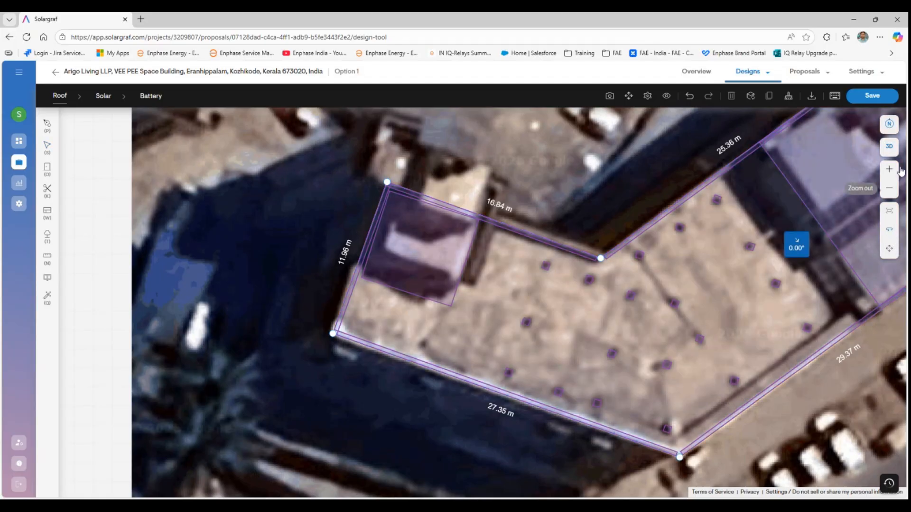
left_click(888, 146)
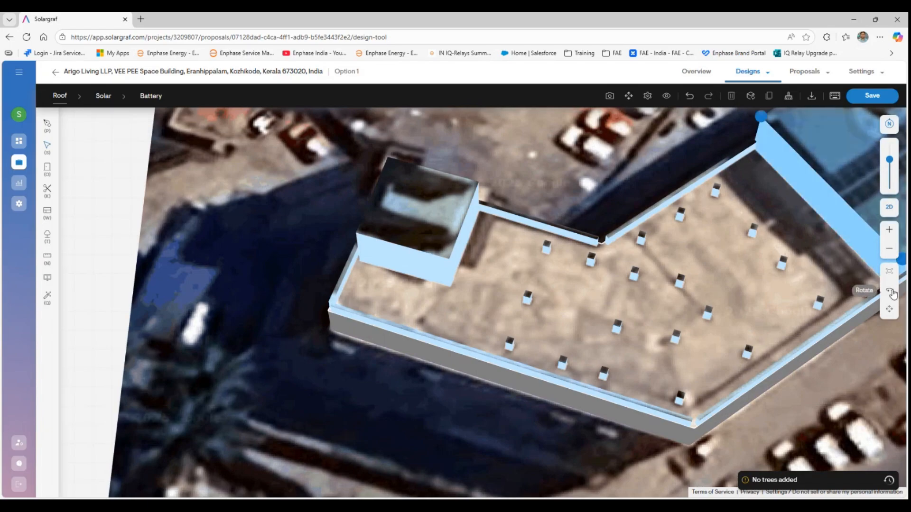
- Set the roof's height from ground to 15 m (5.00 stories) and save the design
left_click_drag(720, 306, 677, 268)
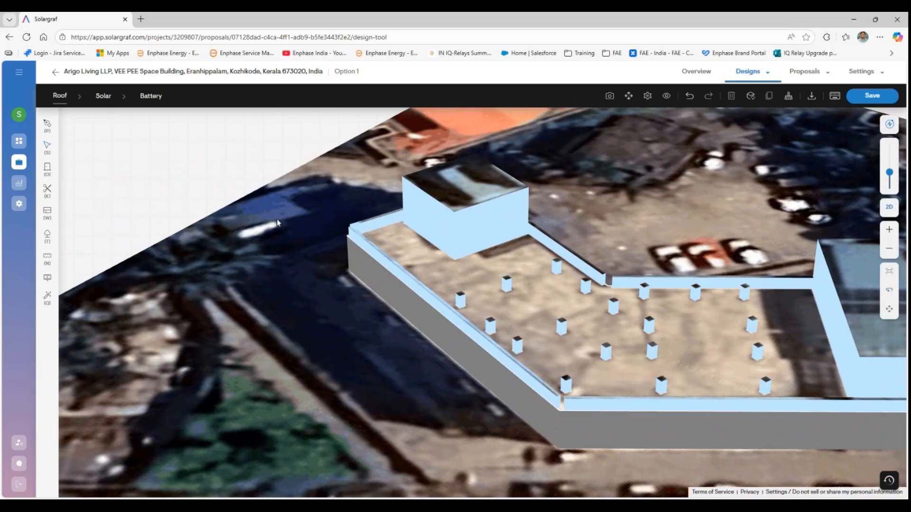
left_click(440, 274)
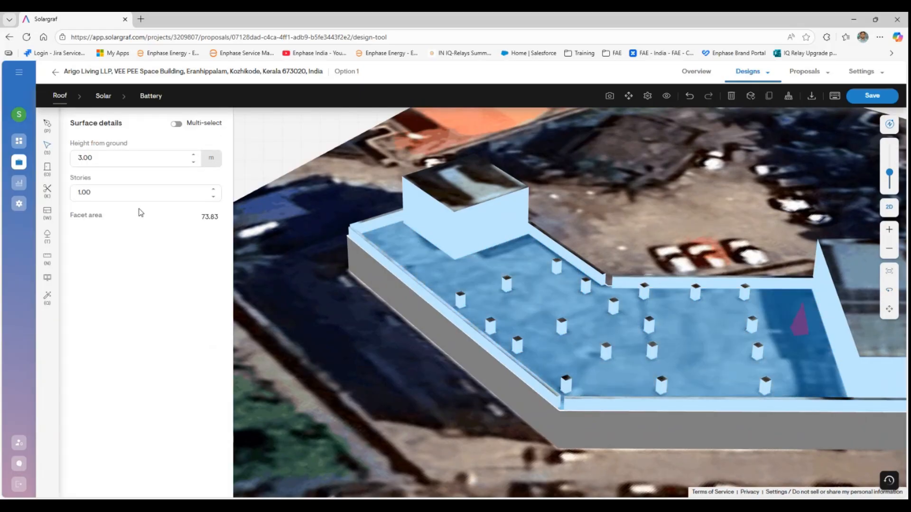
left_click_drag(134, 160, 78, 157)
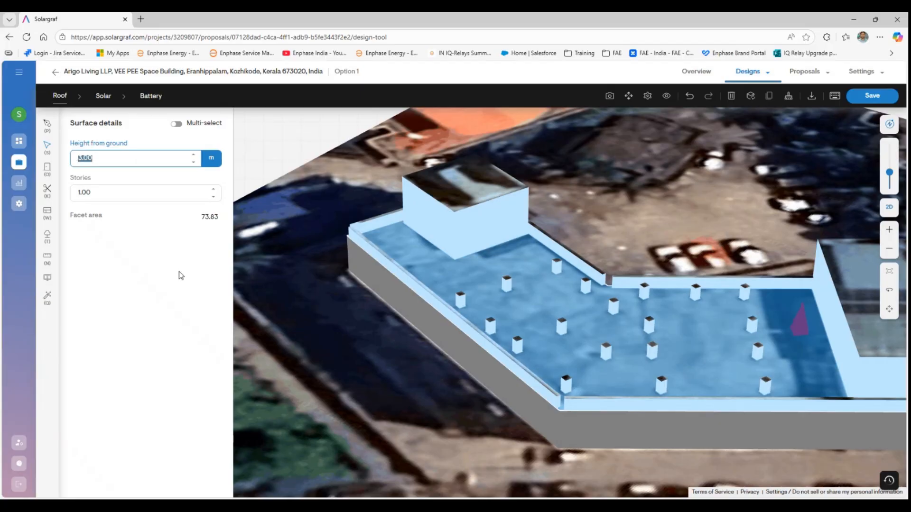
type("10")
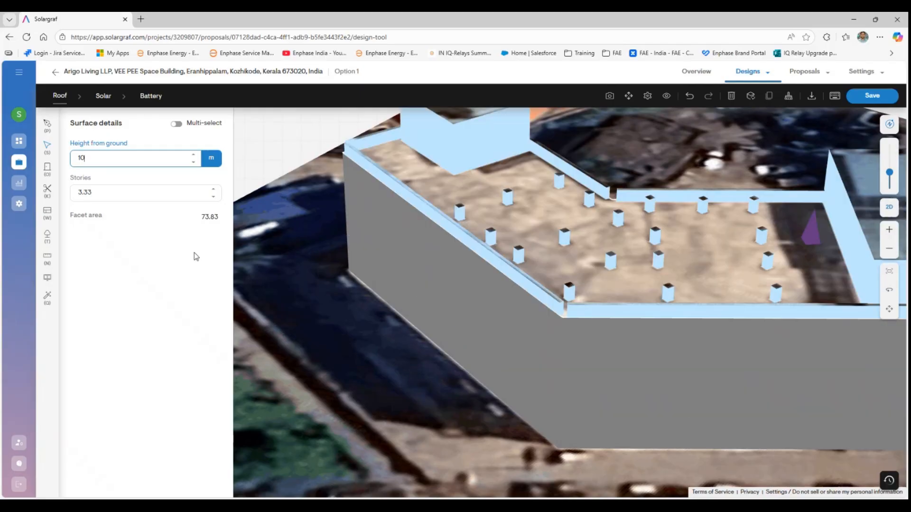
type("1")
left_click(145, 317)
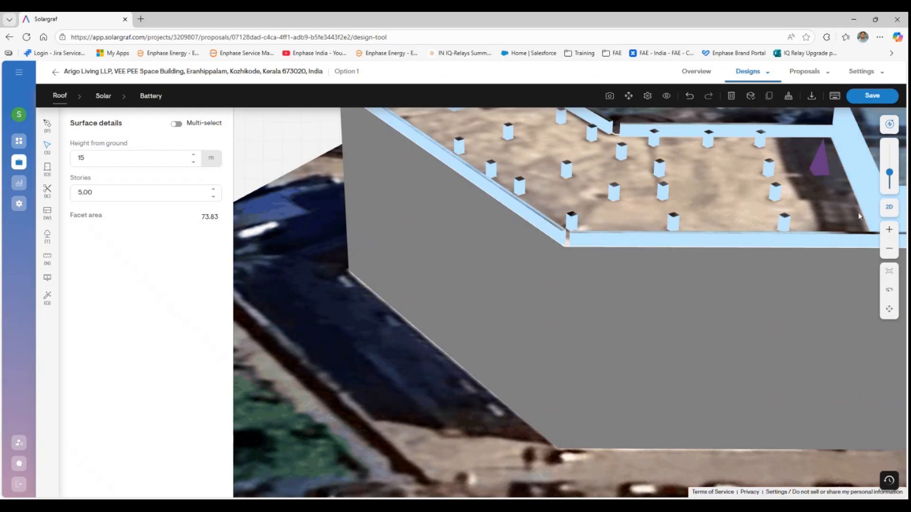
left_click(866, 97)
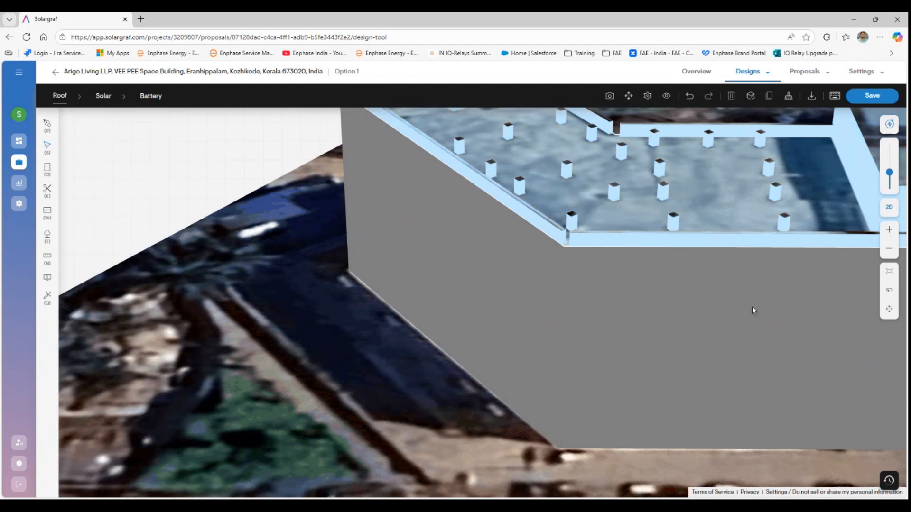
left_click(883, 209)
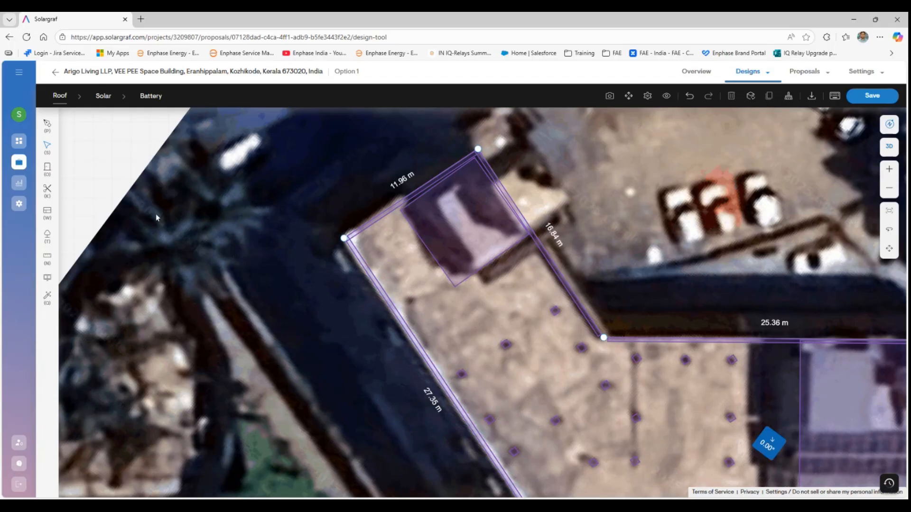
- Add a tree beside the building
scroll(269, 229, "down", 3)
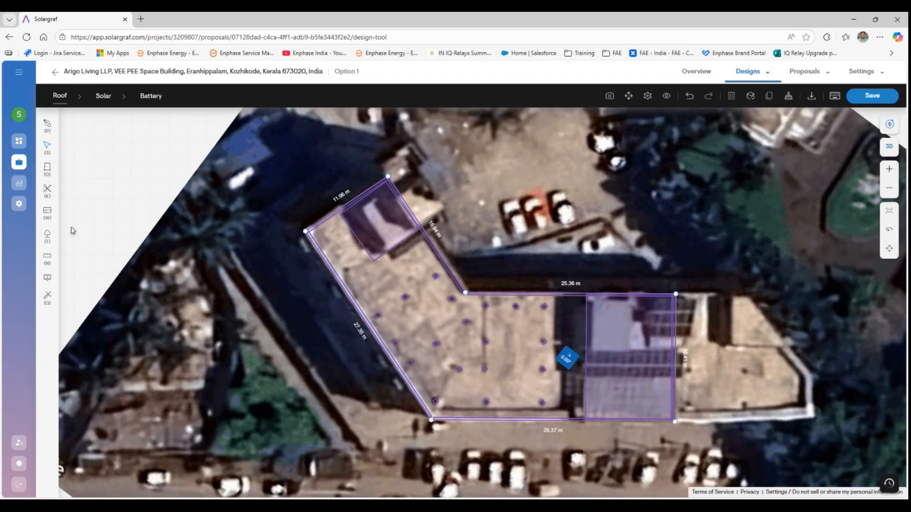
left_click(53, 246)
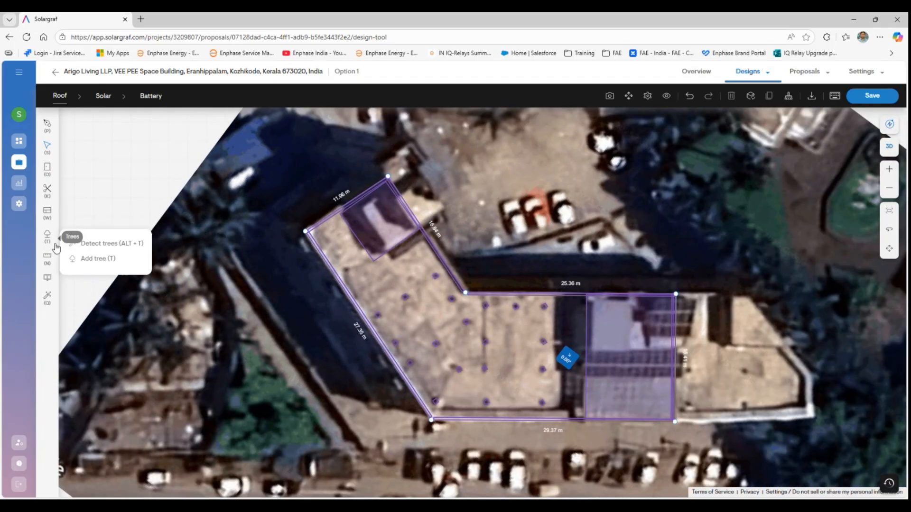
left_click(93, 258)
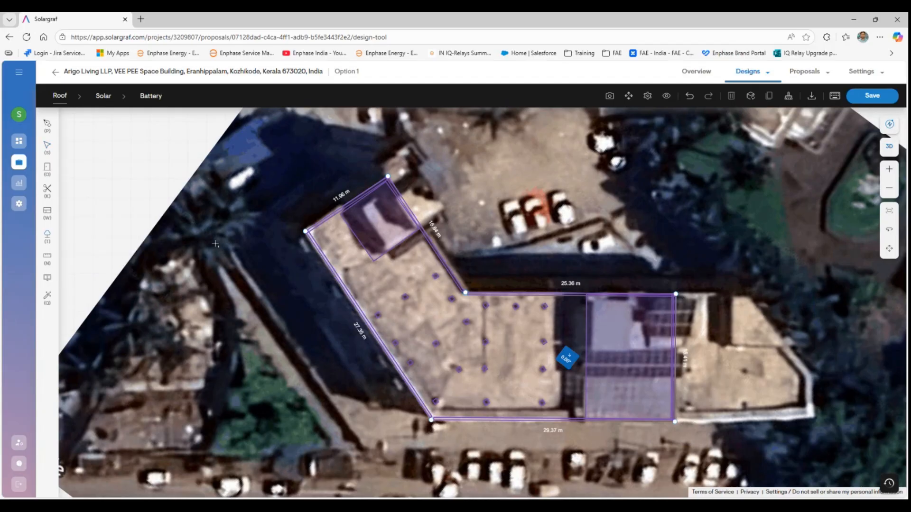
left_click(226, 218)
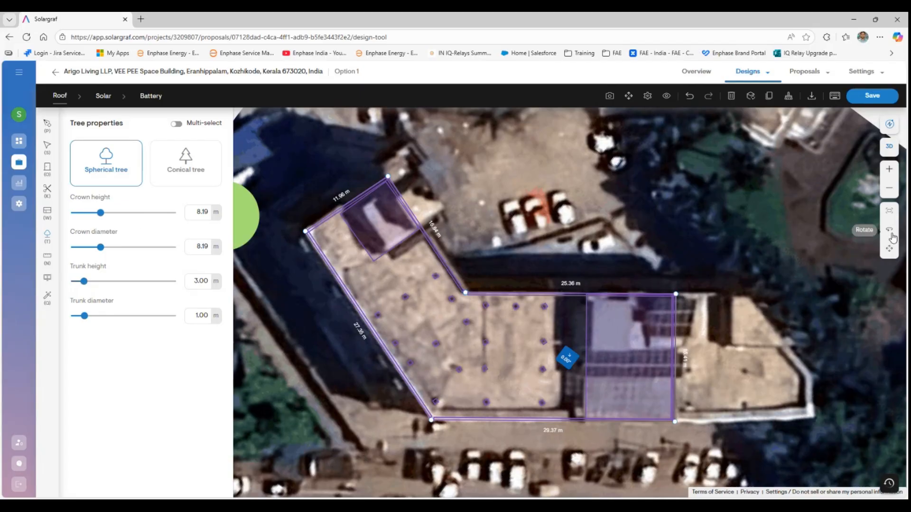
- Check the building and tree in 3D, then return to the 2D map and select the right roof section
left_click(889, 146)
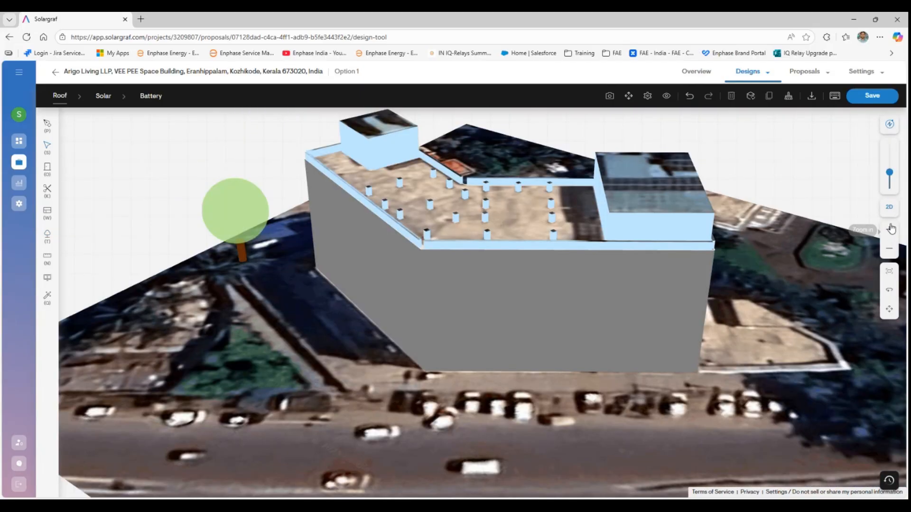
scroll(235, 234, "up", 3)
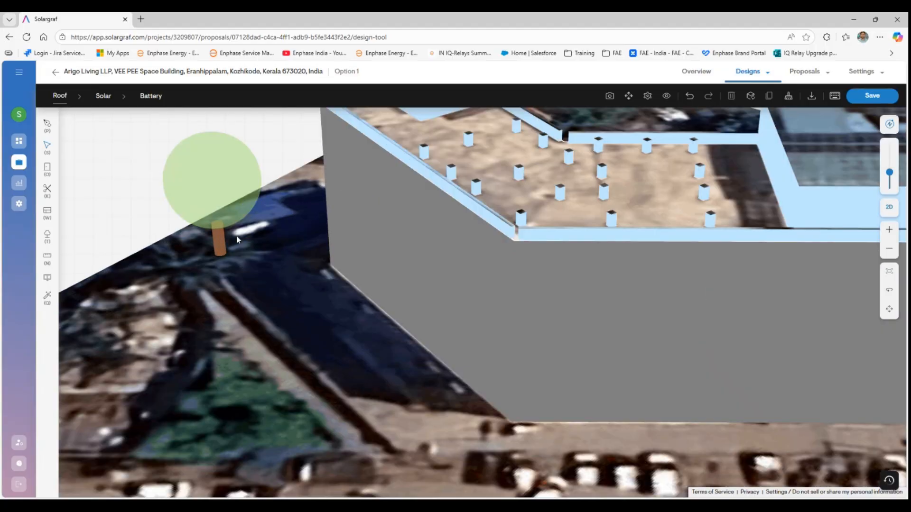
scroll(238, 239, "down", 5)
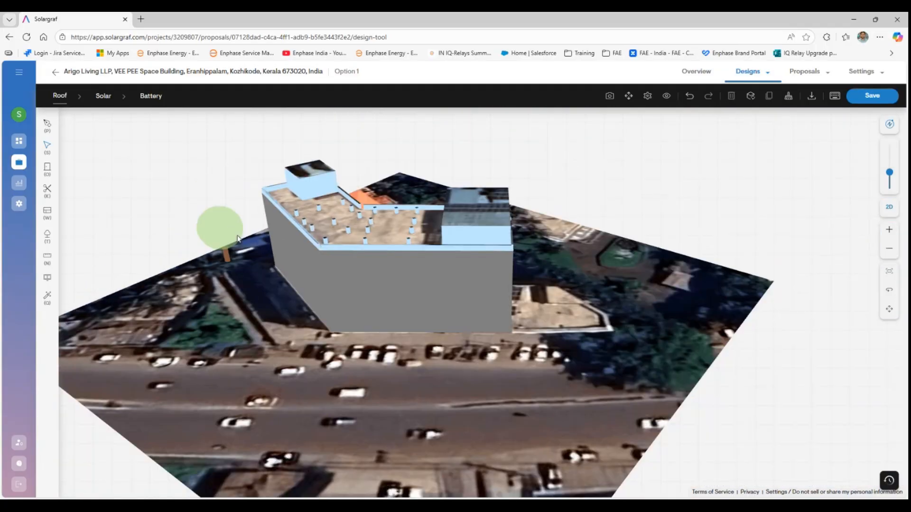
left_click(891, 212)
scroll(302, 326, "up", 3)
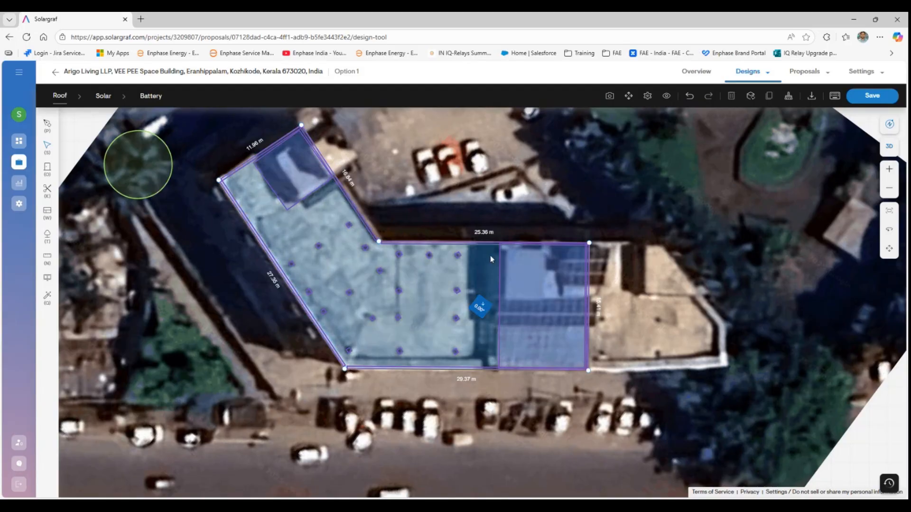
left_click(505, 253)
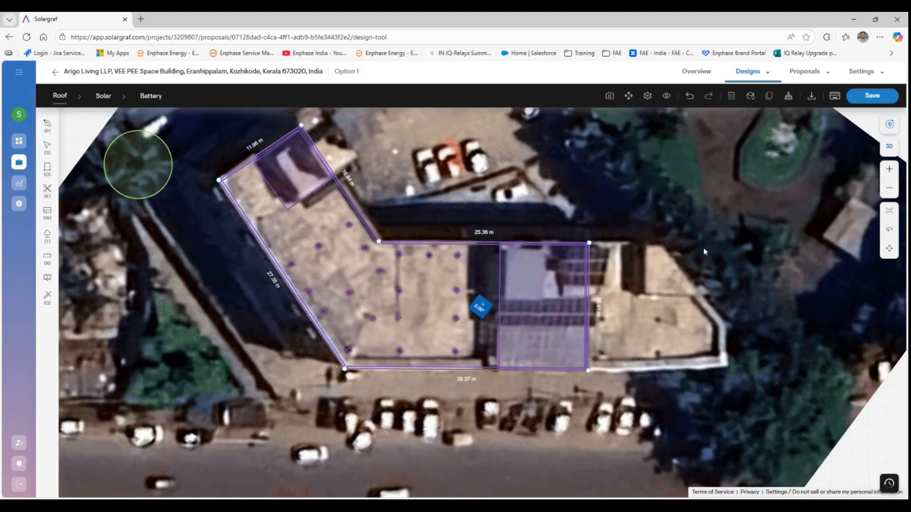
- Choose the Adani Solar ASB-M10-144-580 panel for the solar design
left_click(104, 97)
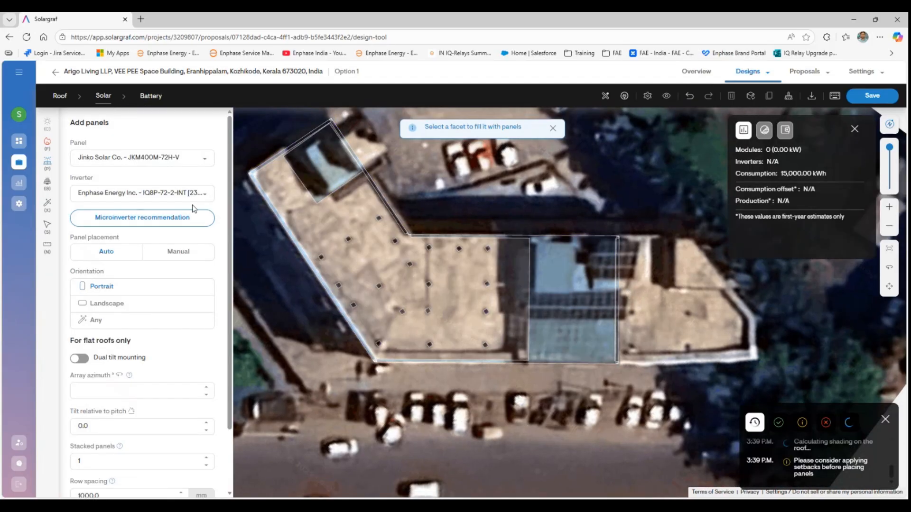
left_click(205, 160)
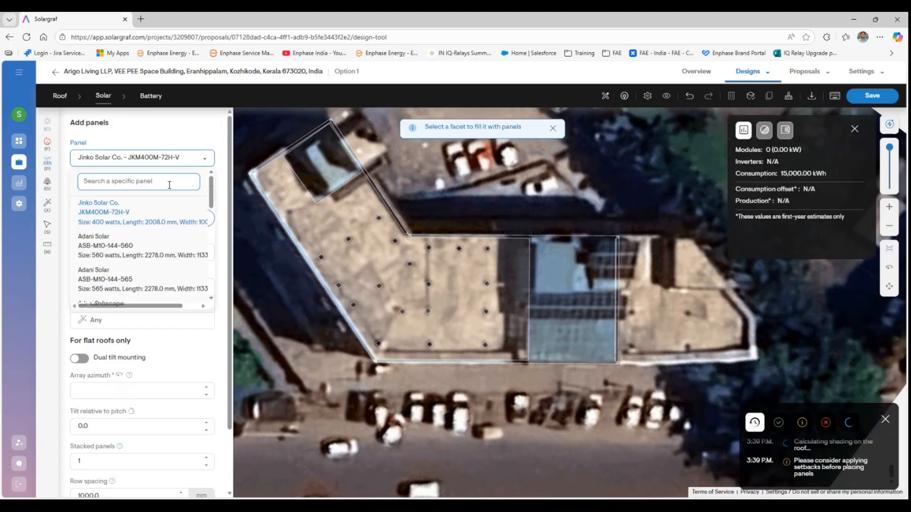
scroll(151, 261, "down", 2)
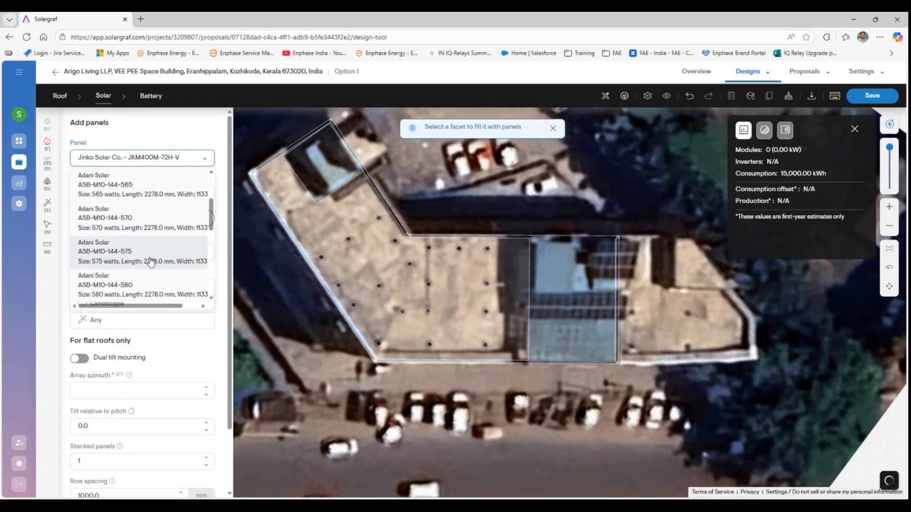
left_click(148, 278)
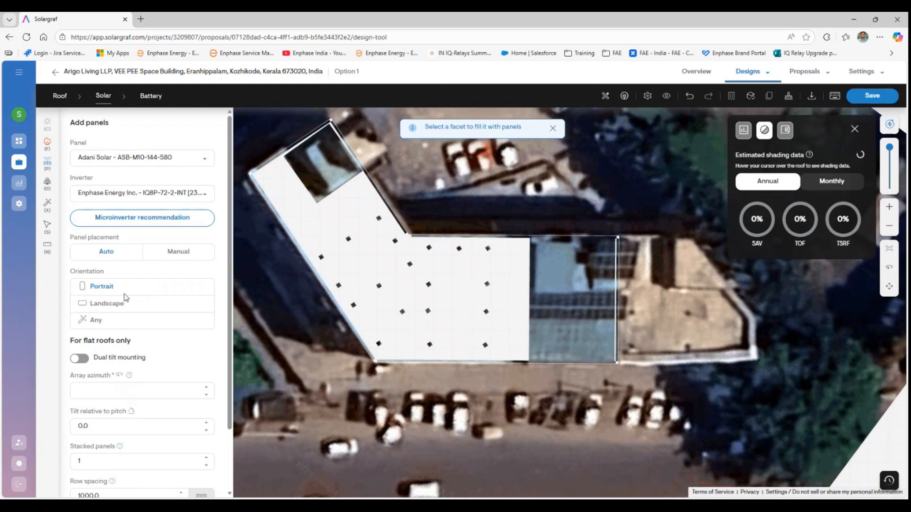
scroll(136, 379, "down", 2)
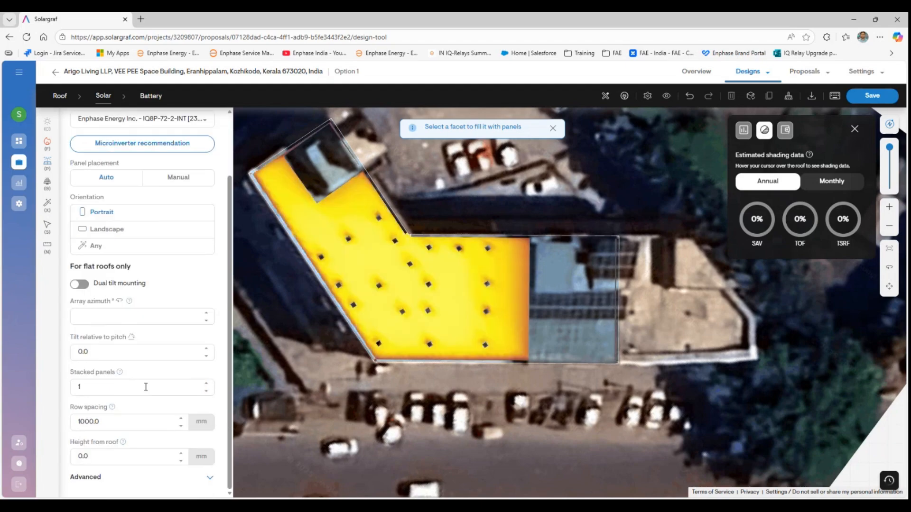
- Set tilt relative to pitch to 15 and height from roof to 500 mm, then fill the roof with panels
mouse_move(507, 359)
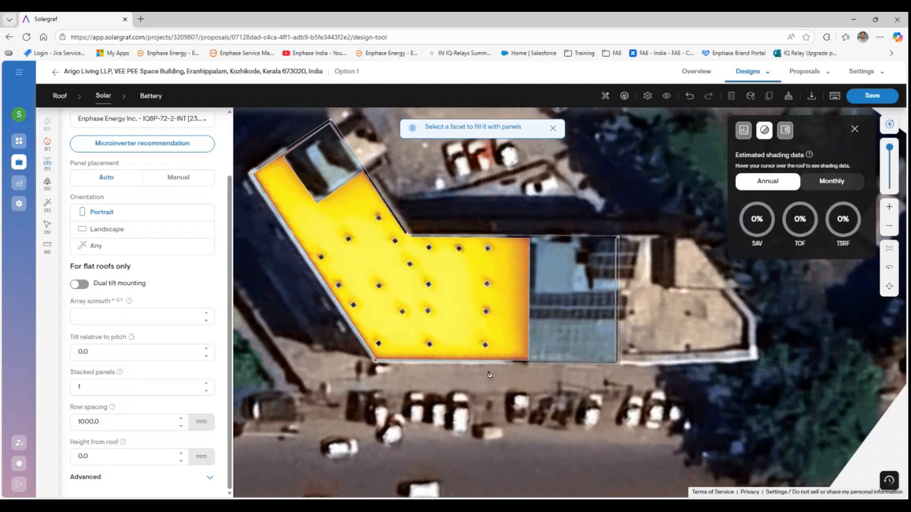
mouse_move(526, 342)
mouse_move(515, 325)
left_click(116, 352)
left_click_drag(99, 354, 55, 352)
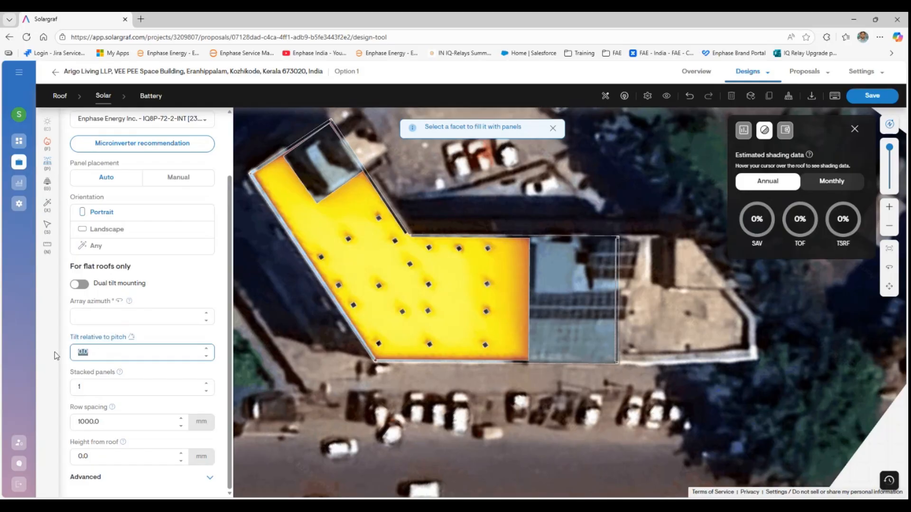
type("15")
left_click_drag(92, 391, 61, 386)
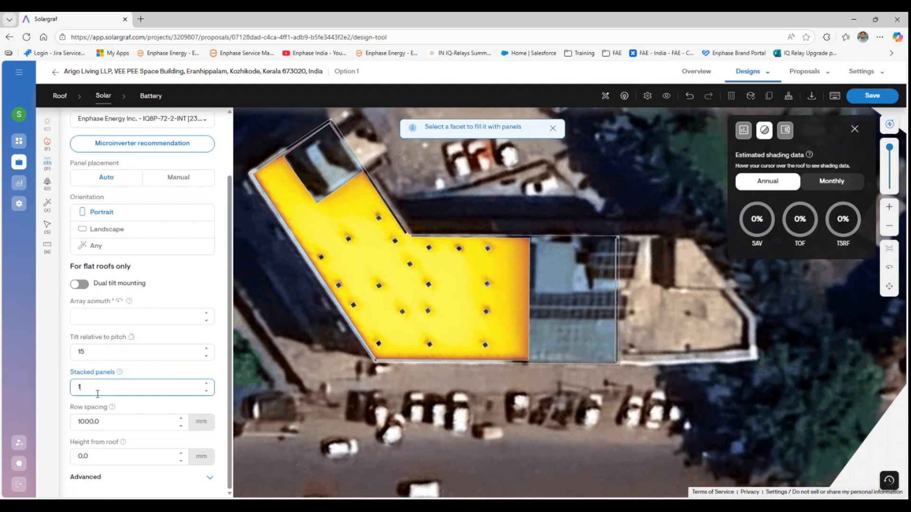
left_click_drag(110, 457, 61, 466)
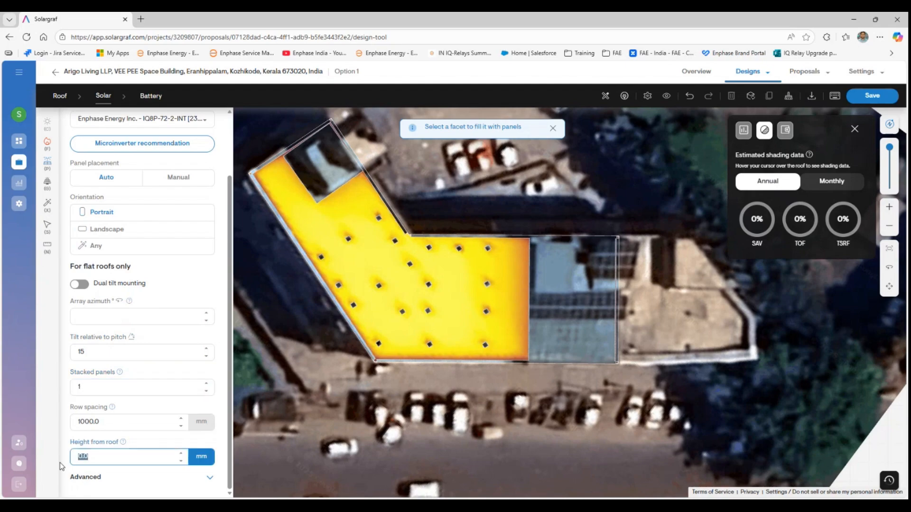
type("500")
left_click(122, 420)
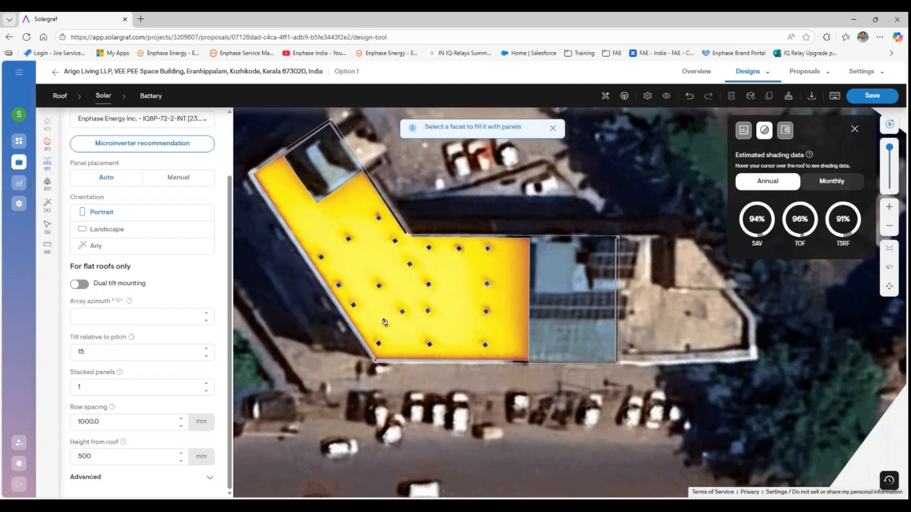
left_click(383, 326)
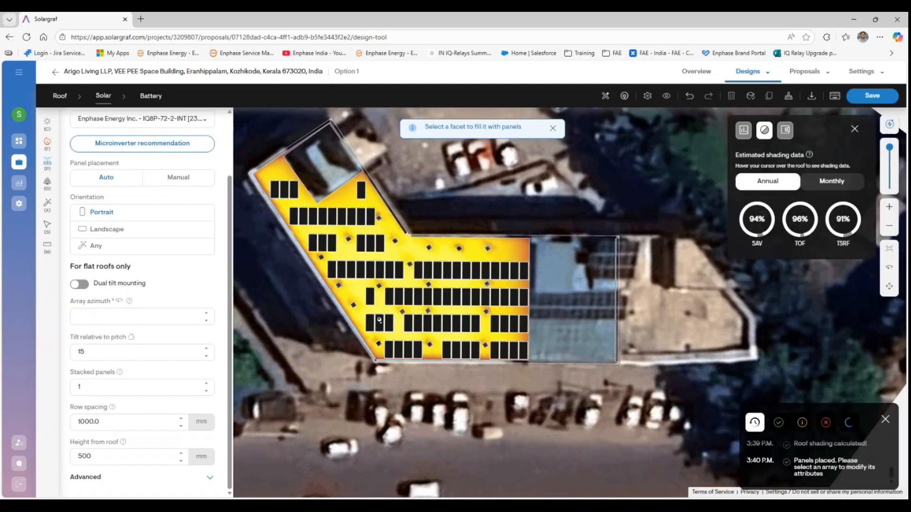
- Set the panel array to 2 stacked panels and delete the 283 invalid panels, leaving 95
left_click(47, 224)
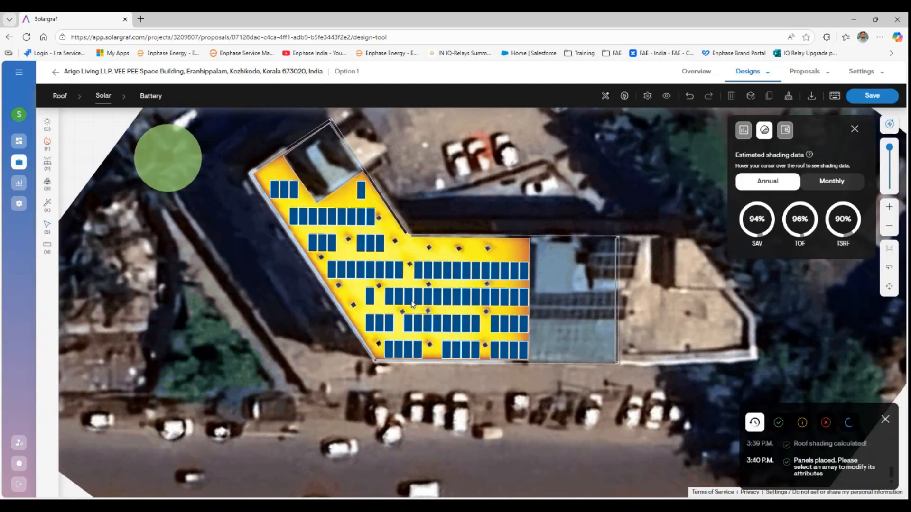
left_click(413, 304)
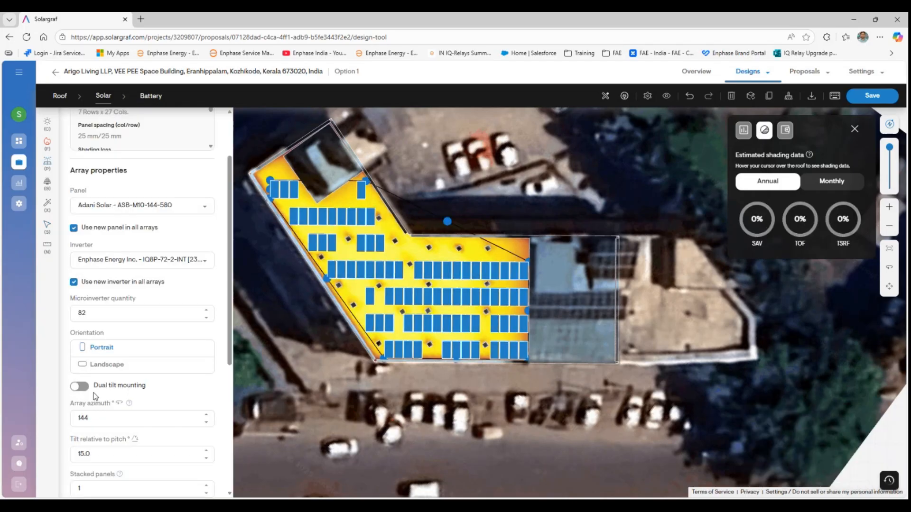
scroll(95, 396, "down", 3)
left_click(97, 351)
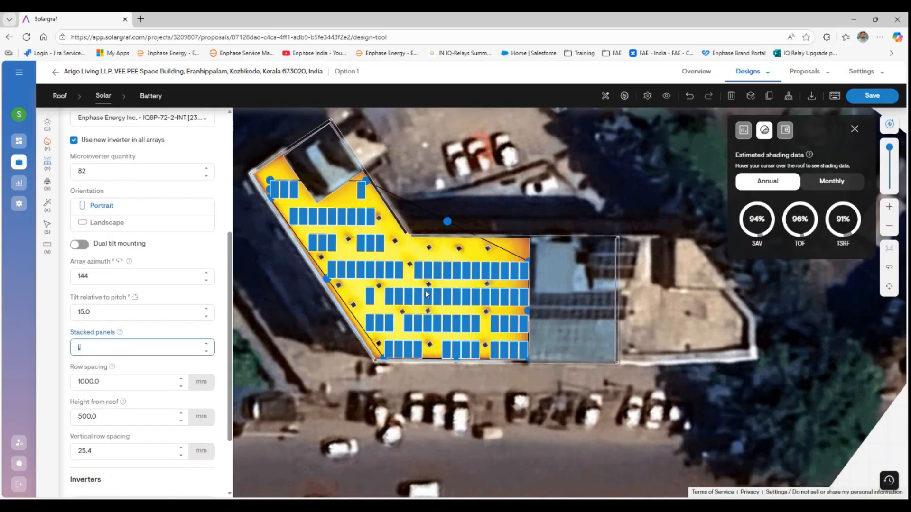
type("2")
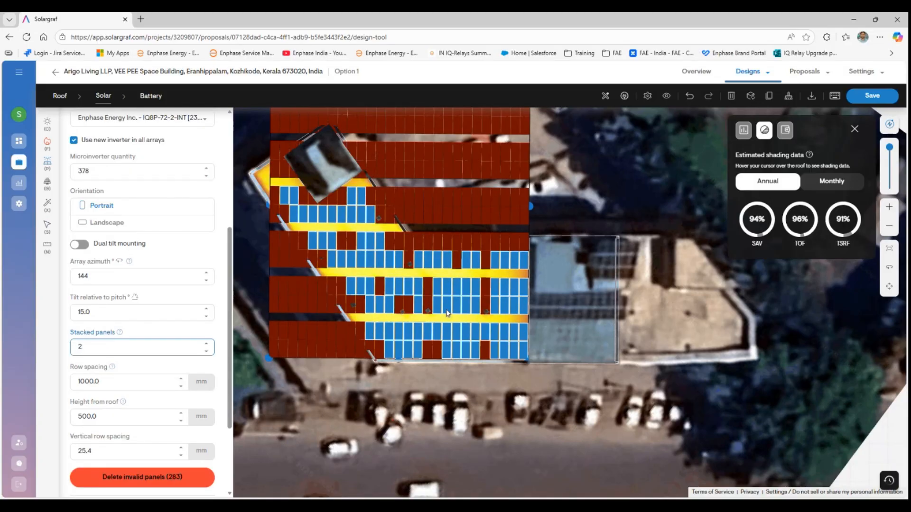
left_click(485, 394)
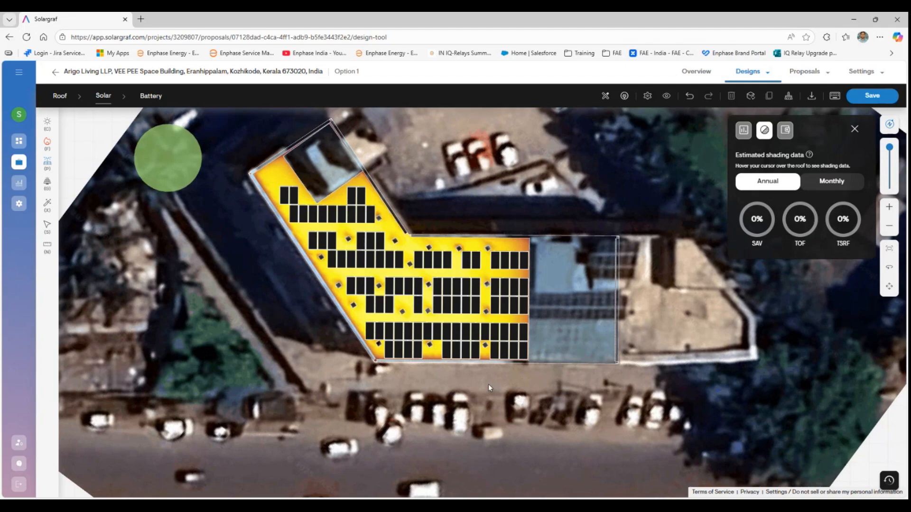
mouse_move(412, 305)
- Orbit into a tilted 3D perspective of the building, then reset the view to north up
left_click(450, 336)
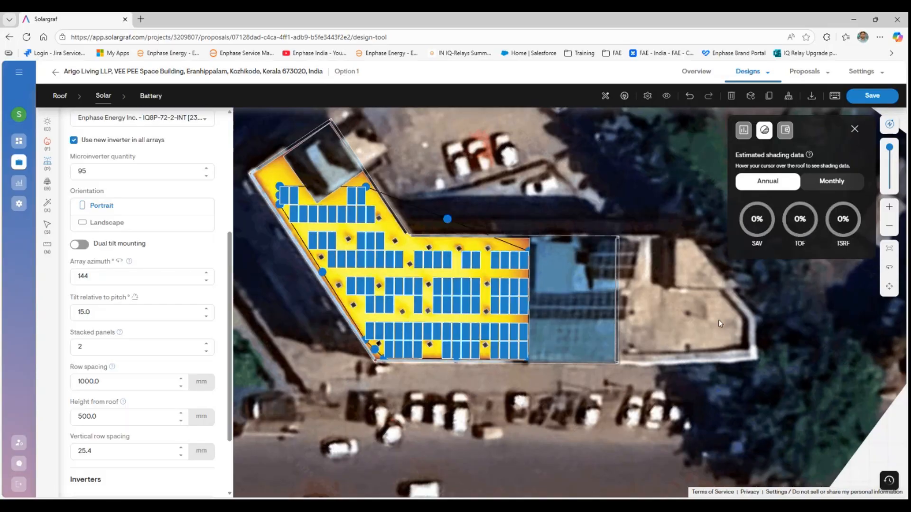
left_click(889, 268)
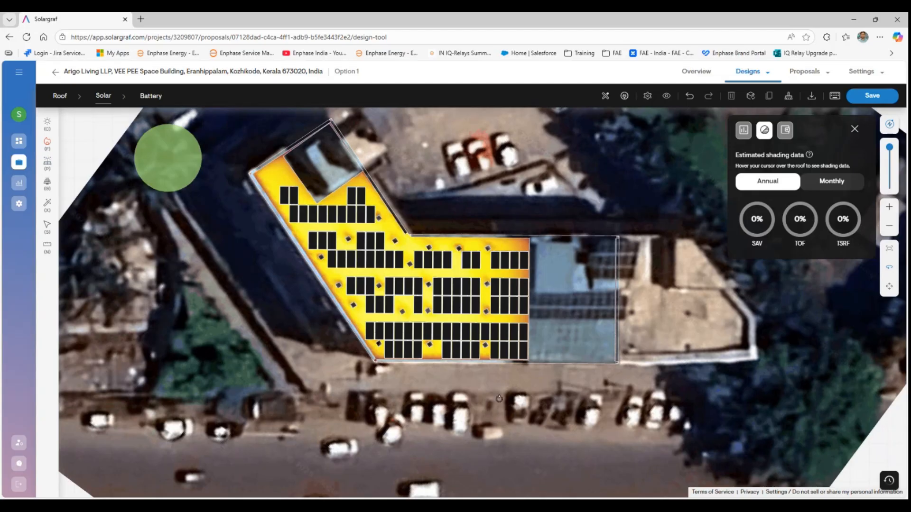
left_click_drag(498, 398, 521, 403)
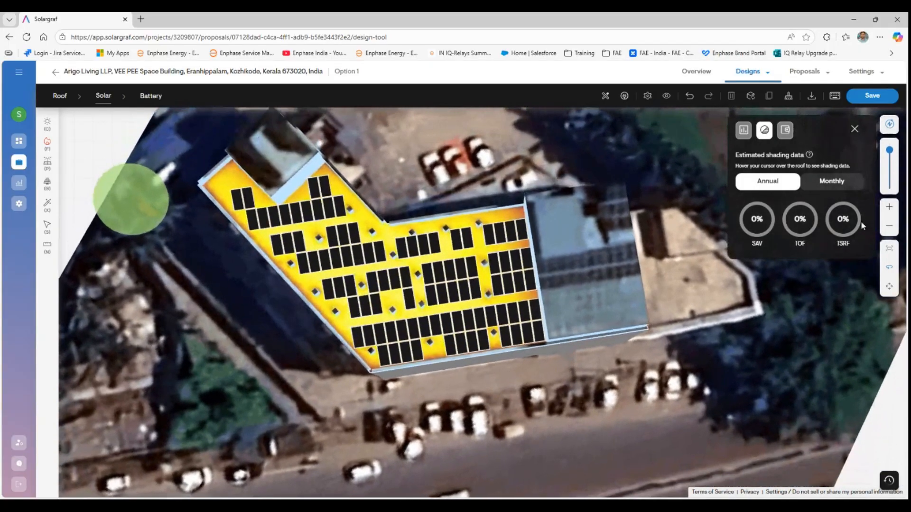
left_click(889, 125)
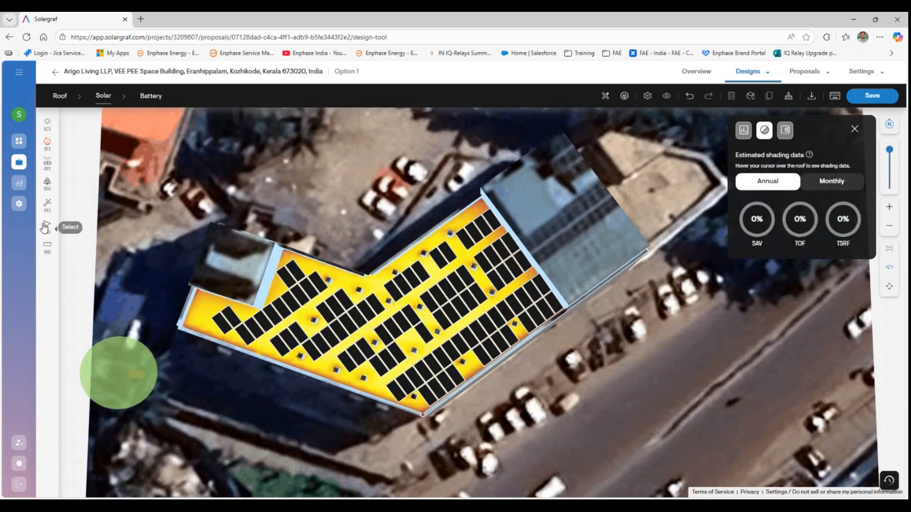
- Step the array azimuth down toward 138 and up to 154 to compare orientations
left_click(246, 317)
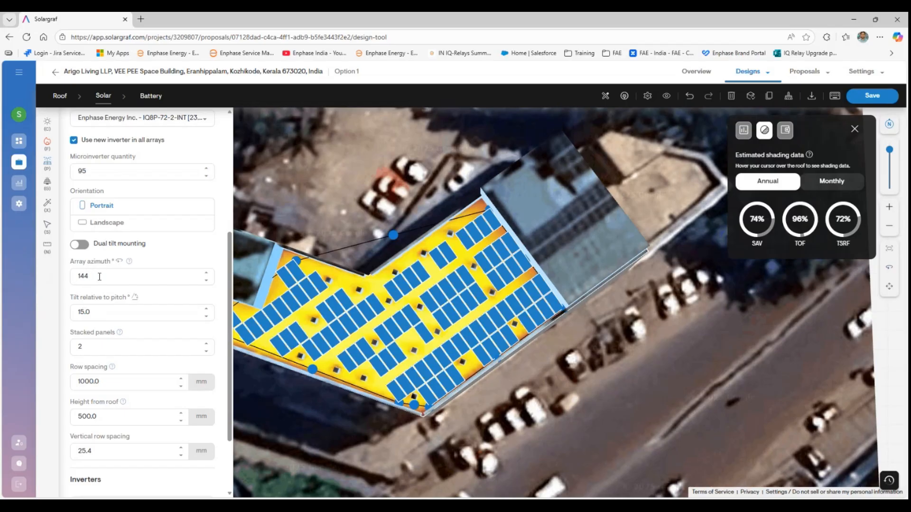
left_click(209, 284)
left_click(210, 284)
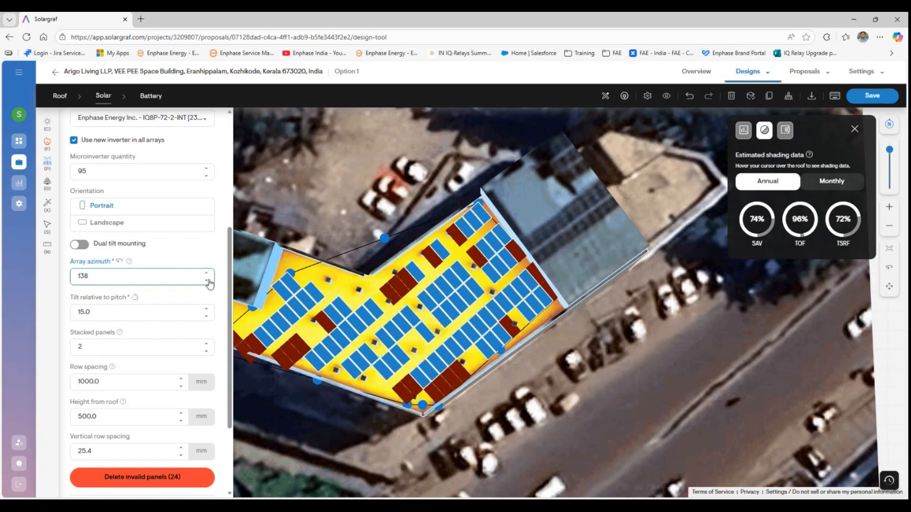
left_click(206, 273)
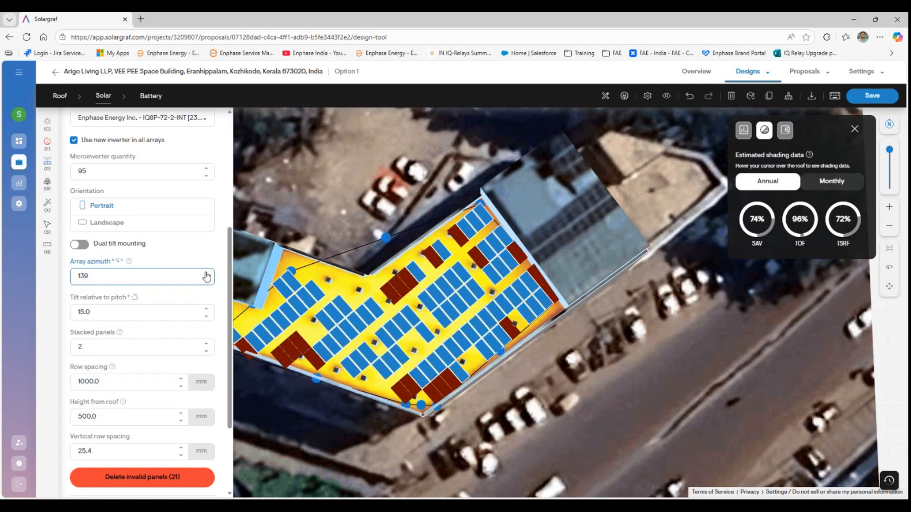
left_click(206, 274)
left_click(205, 274)
left_click(206, 274)
left_click(206, 273)
left_click(206, 273)
left_click(206, 273)
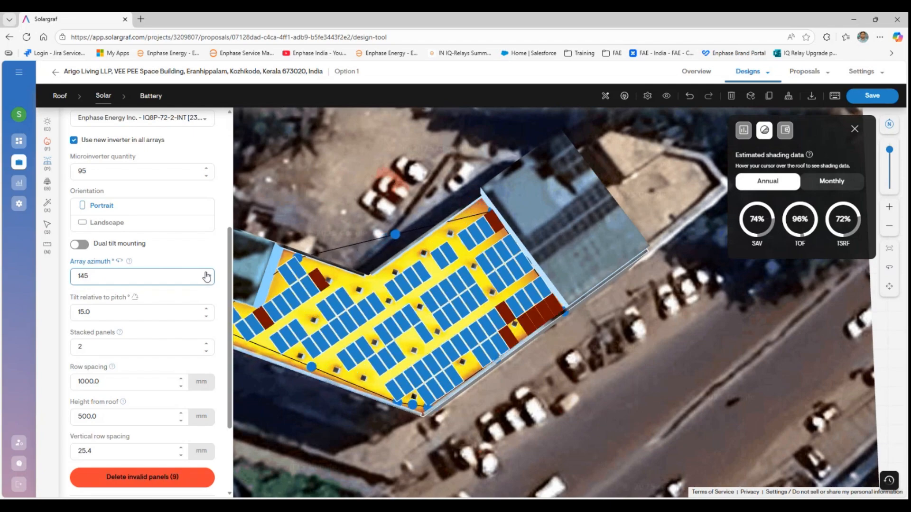
left_click(206, 274)
left_click(206, 274)
left_click(206, 274)
- Restore the array azimuth to 144° and deselect to view the final layout
left_click_drag(105, 277, 57, 280)
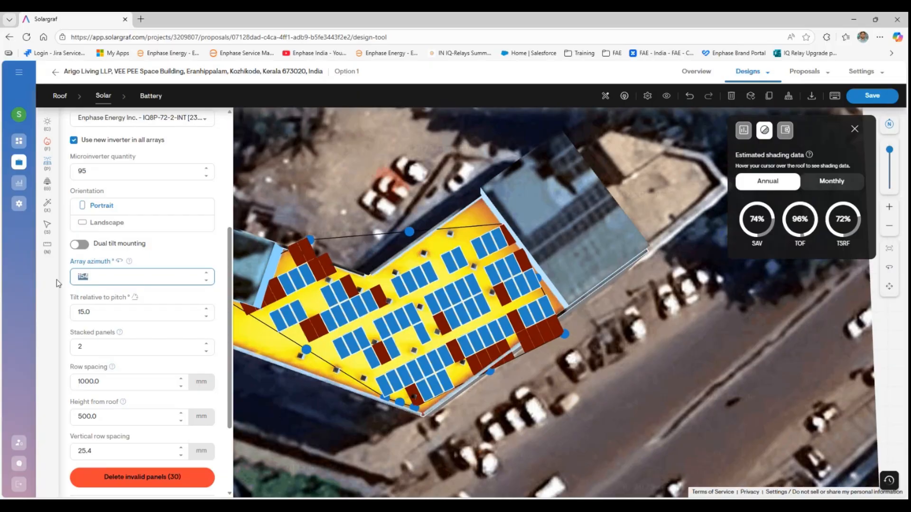
type("144")
left_click(112, 315)
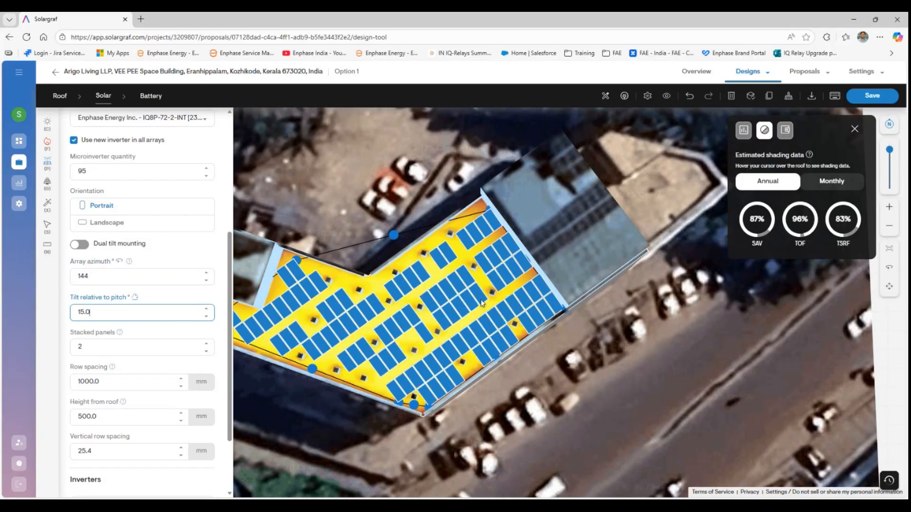
left_click(664, 345)
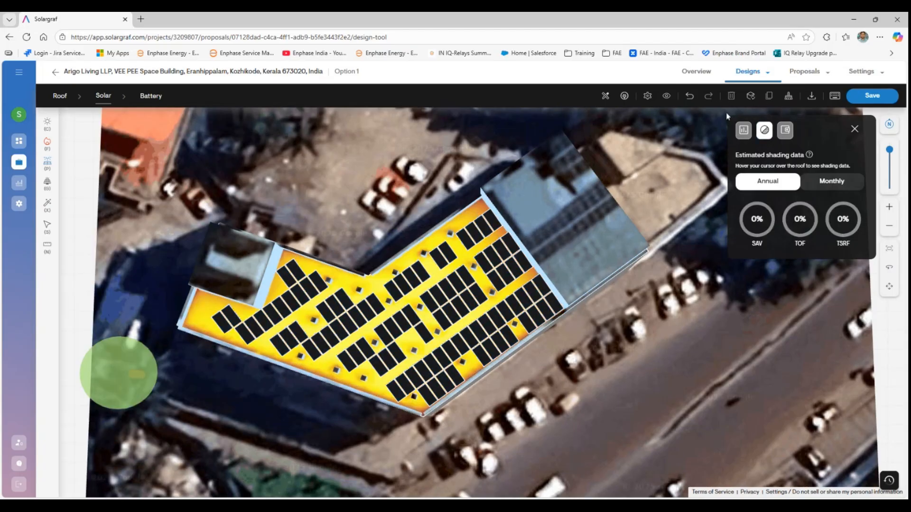
- Browse the design tool settings tabs, then close them without saving
left_click(647, 97)
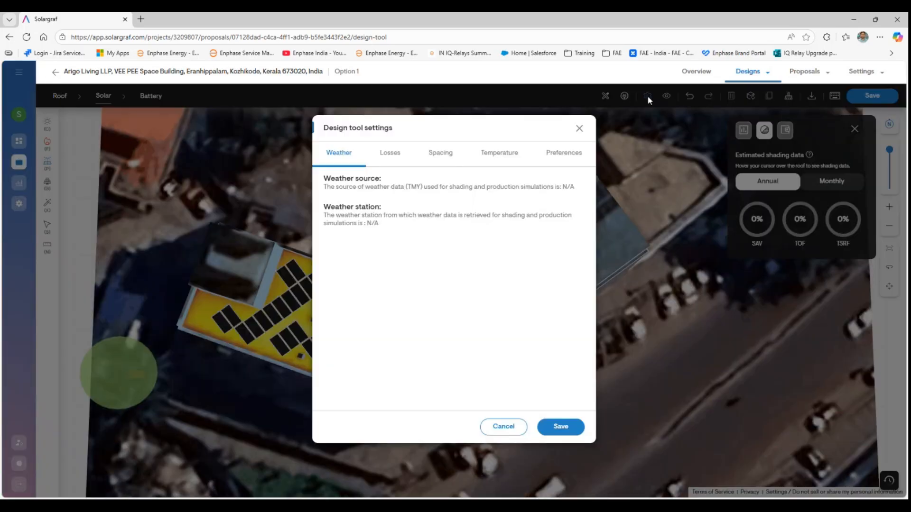
left_click(569, 159)
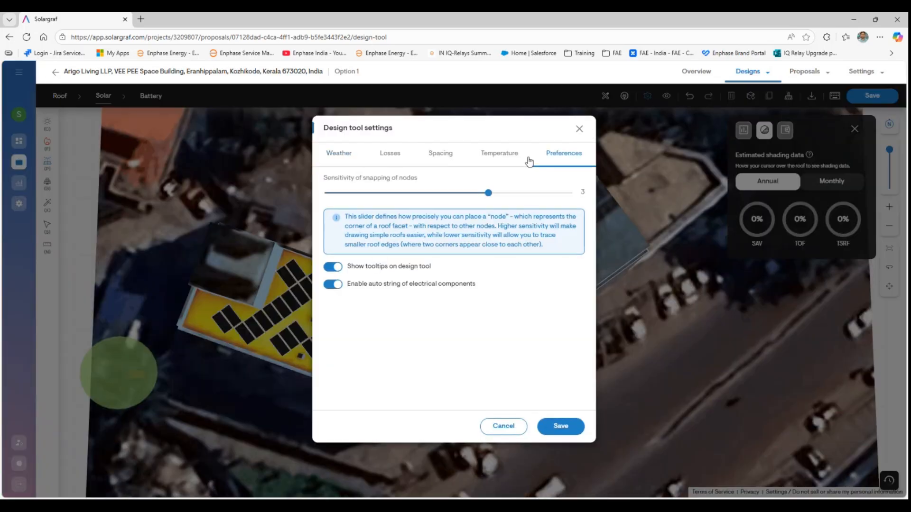
left_click(500, 167)
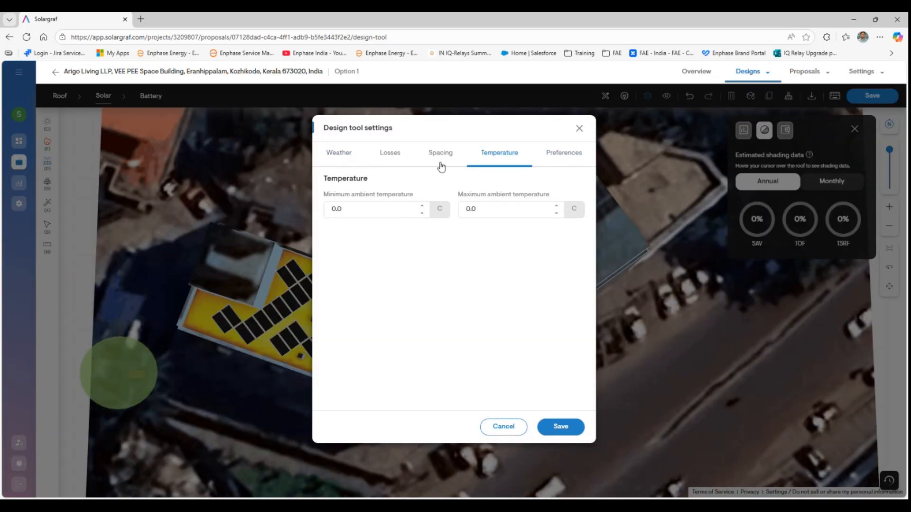
left_click(440, 165)
left_click(511, 166)
double_click(391, 211)
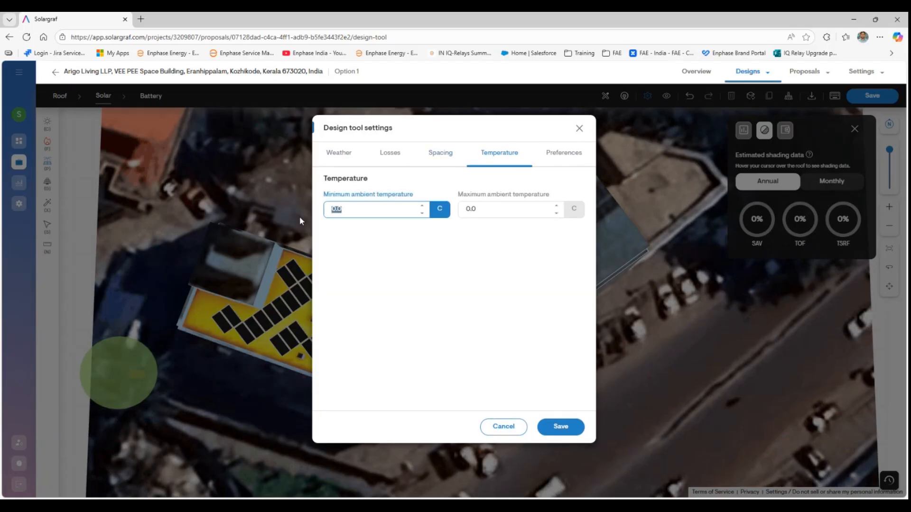
left_click(579, 128)
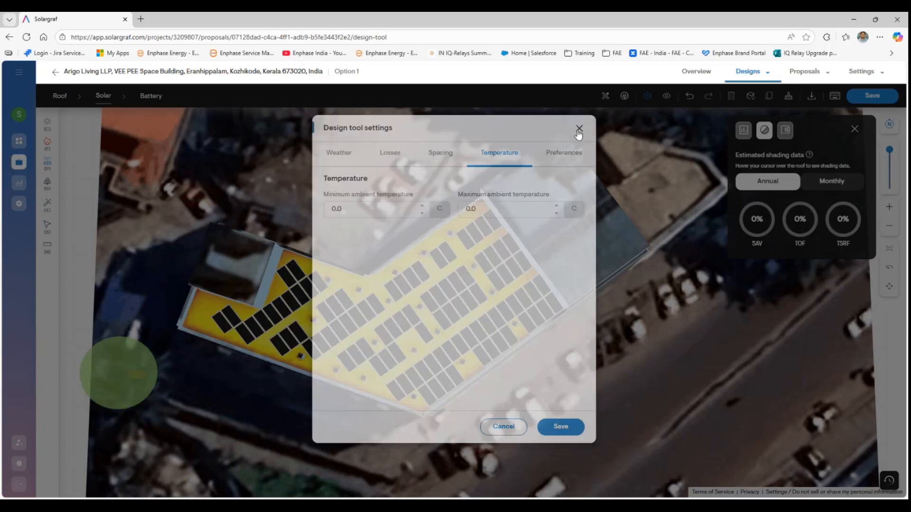
- Reopen the design tool settings and set the DC wiring loss to 0%
left_click(648, 97)
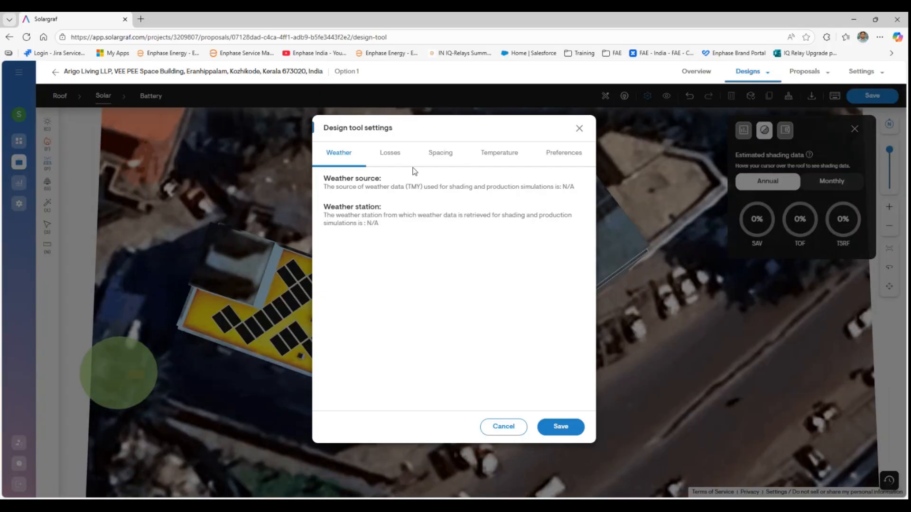
left_click(386, 156)
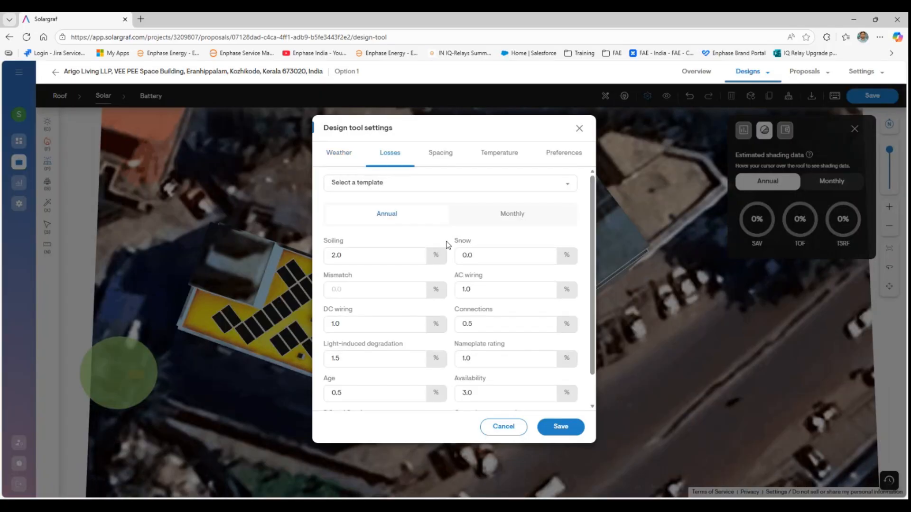
scroll(399, 275, "down", 1)
scroll(398, 275, "down", 1)
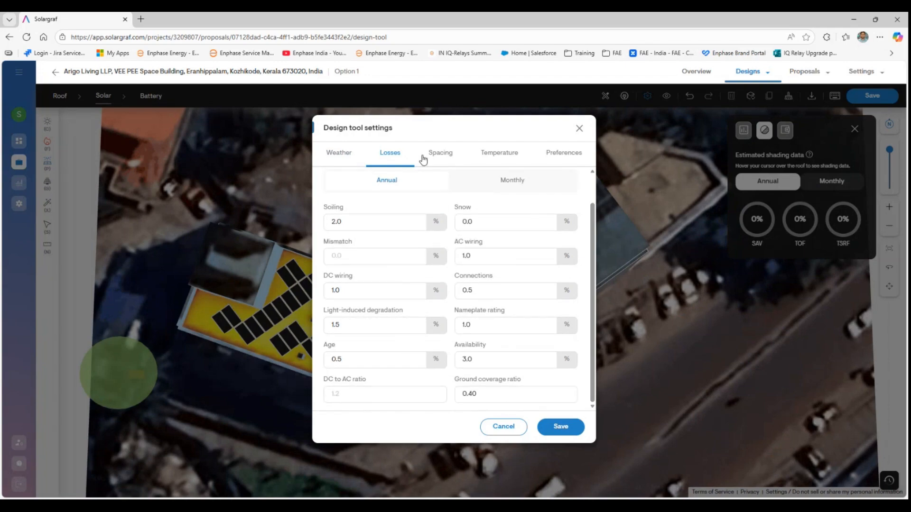
left_click(444, 155)
scroll(436, 284, "up", 1)
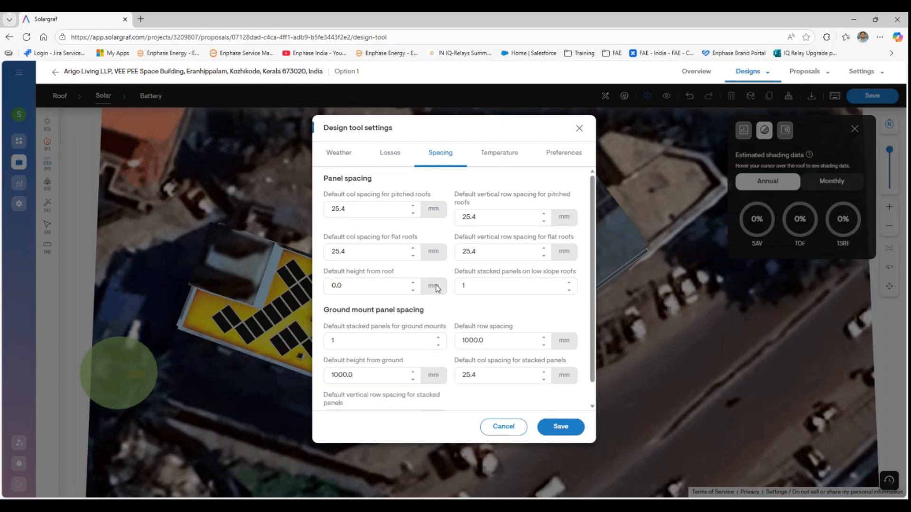
left_click(391, 154)
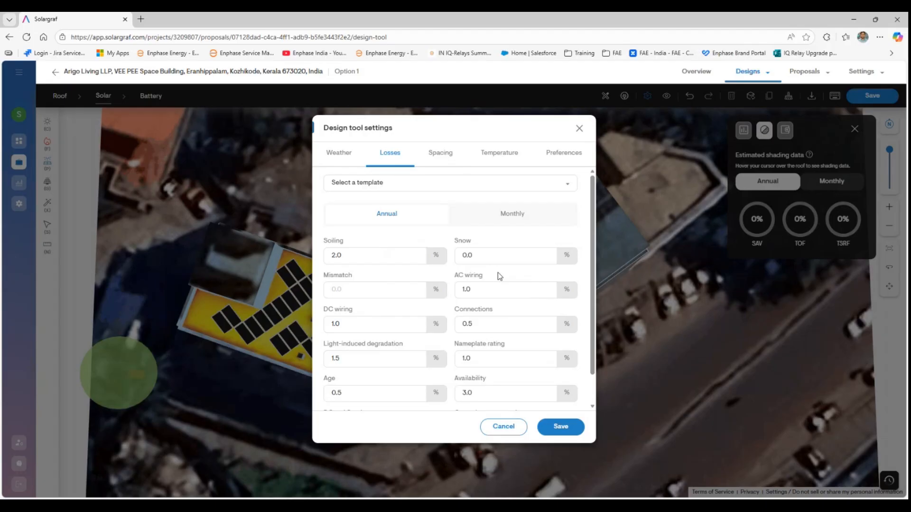
left_click(358, 324)
type("0")
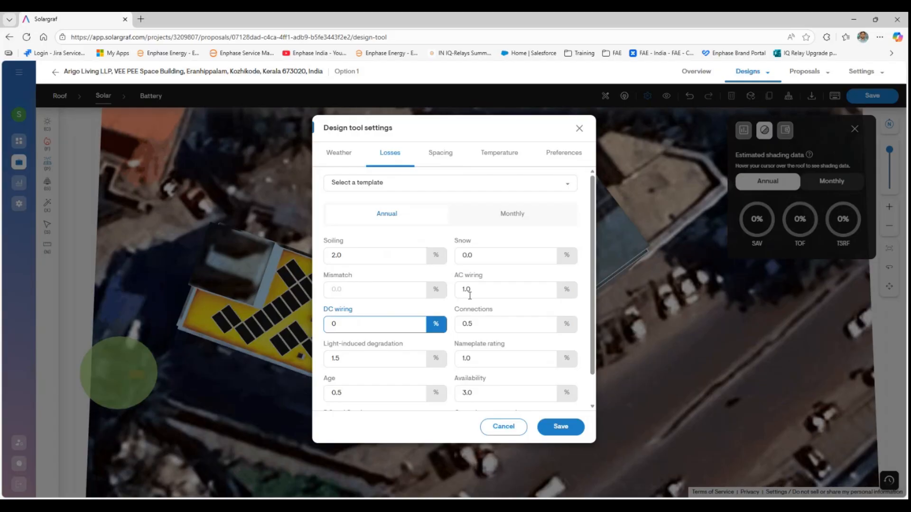
left_click(469, 290)
- Set the maximum ambient temperature to 50 °C and save the settings
left_click(434, 154)
left_click(498, 155)
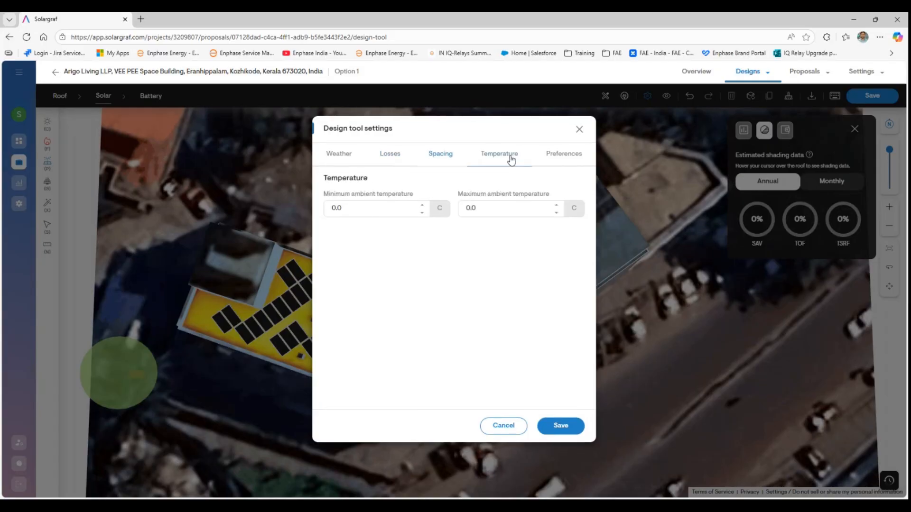
left_click(494, 209)
type("50")
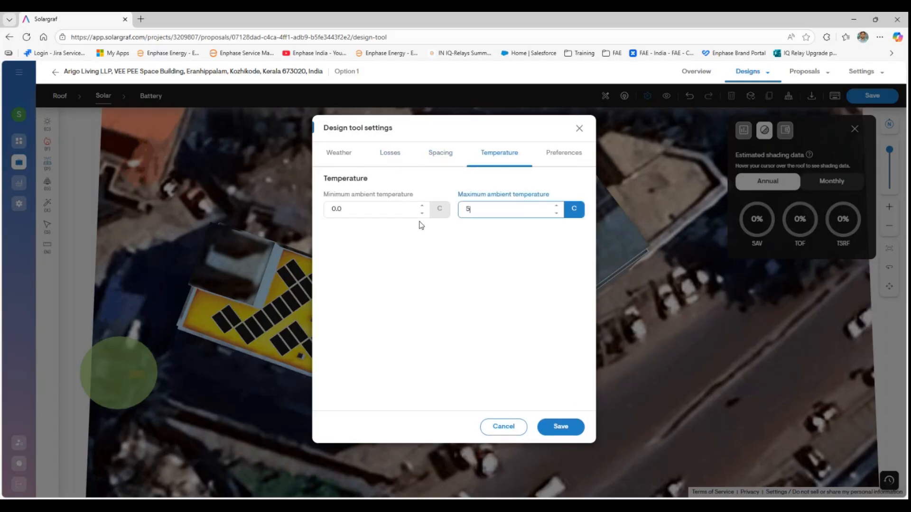
left_click(557, 161)
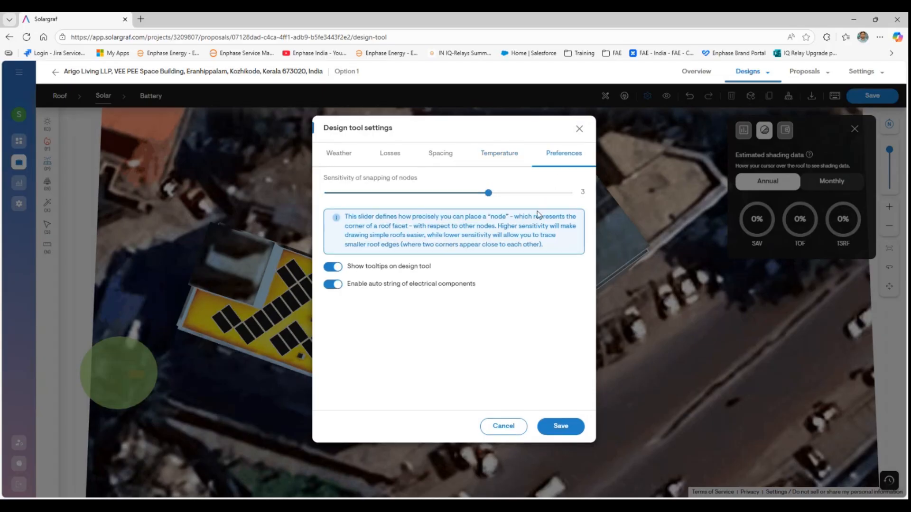
left_click(557, 427)
- Select the 95-panel array and run Calculate to compute shading and energy production
left_click(665, 97)
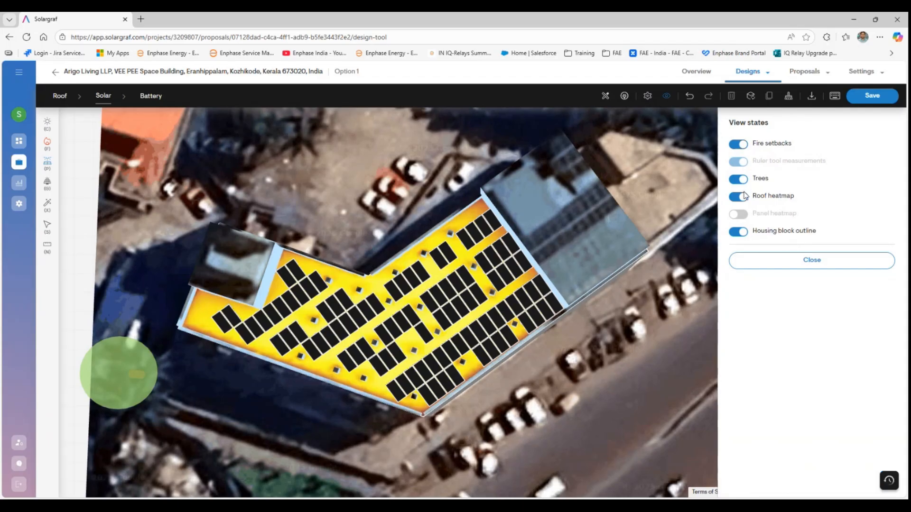
left_click(518, 267)
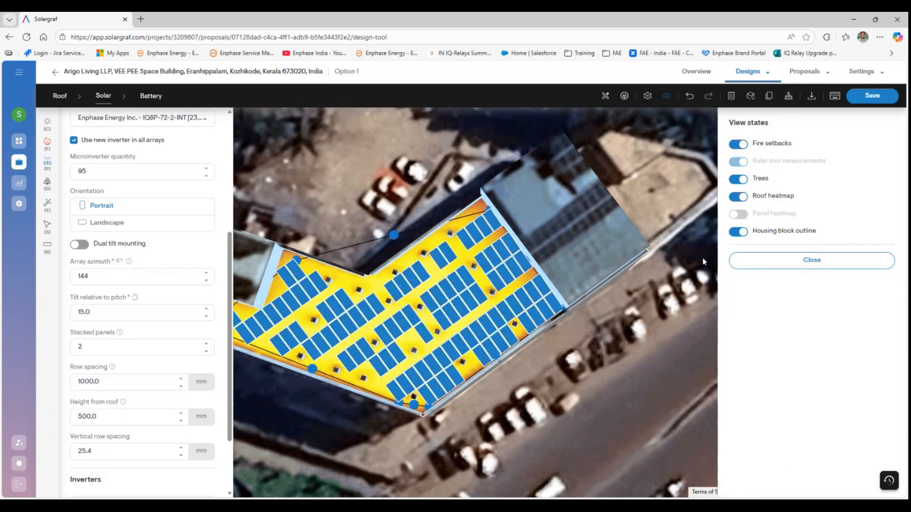
left_click(775, 266)
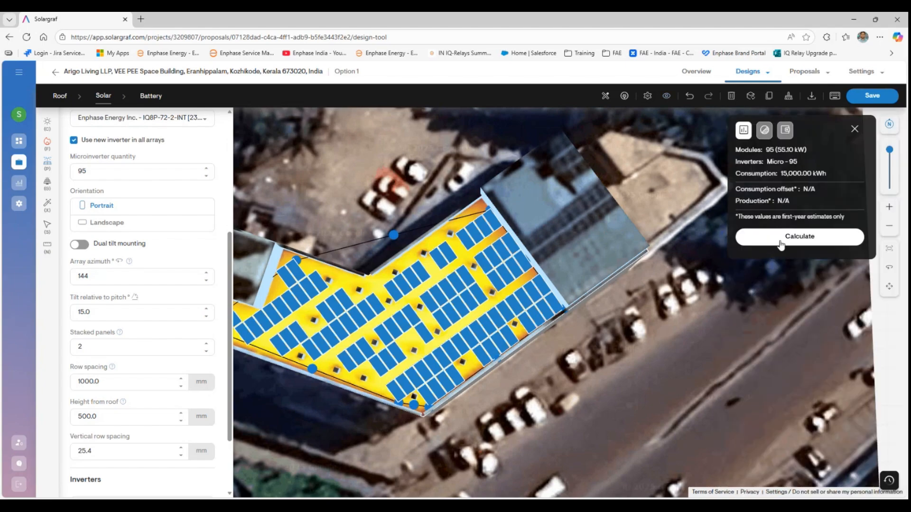
left_click(759, 241)
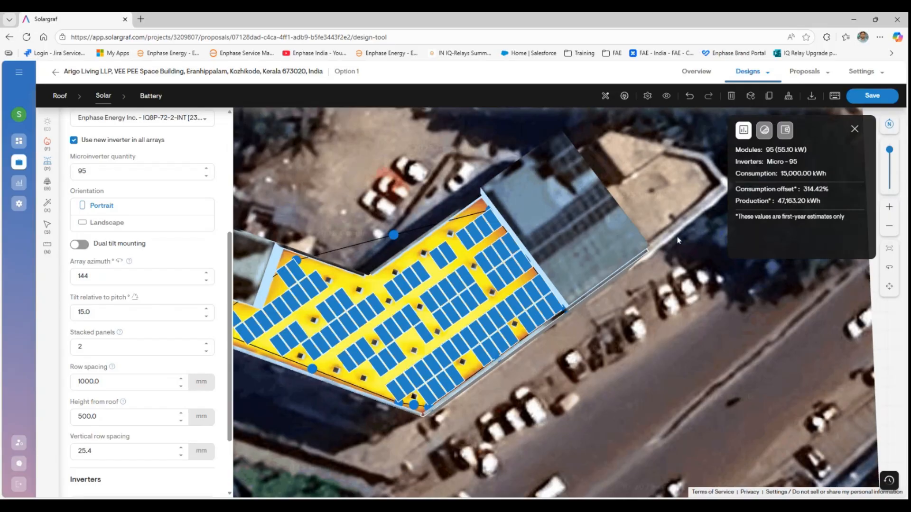
- Turn on the Panel heatmap view state with the array deselected
left_click(668, 96)
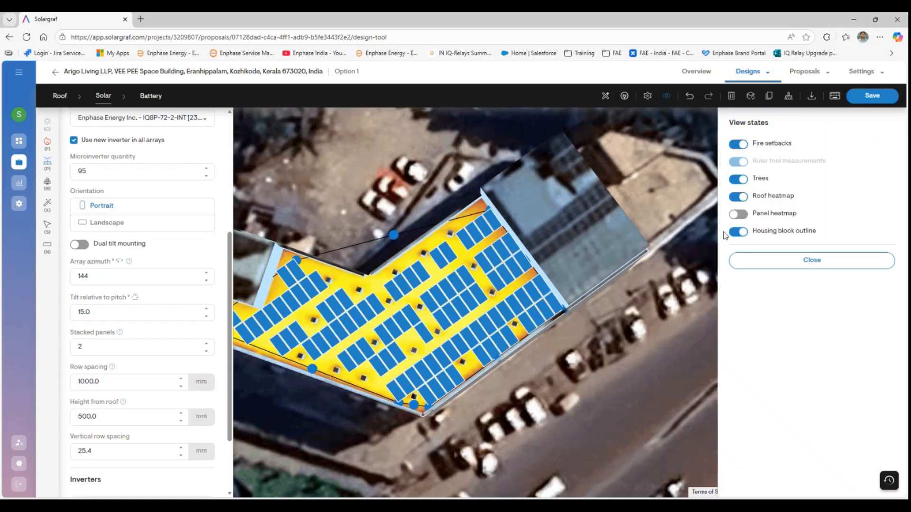
left_click(735, 215)
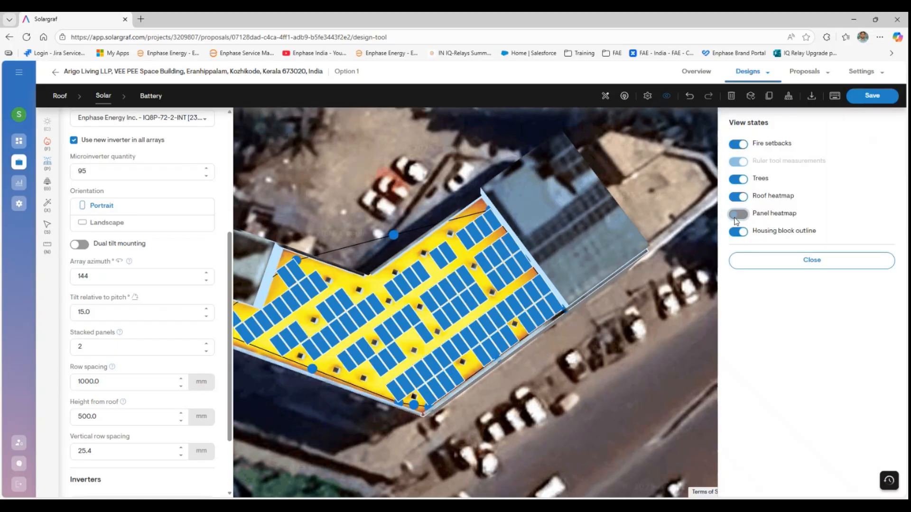
left_click(630, 326)
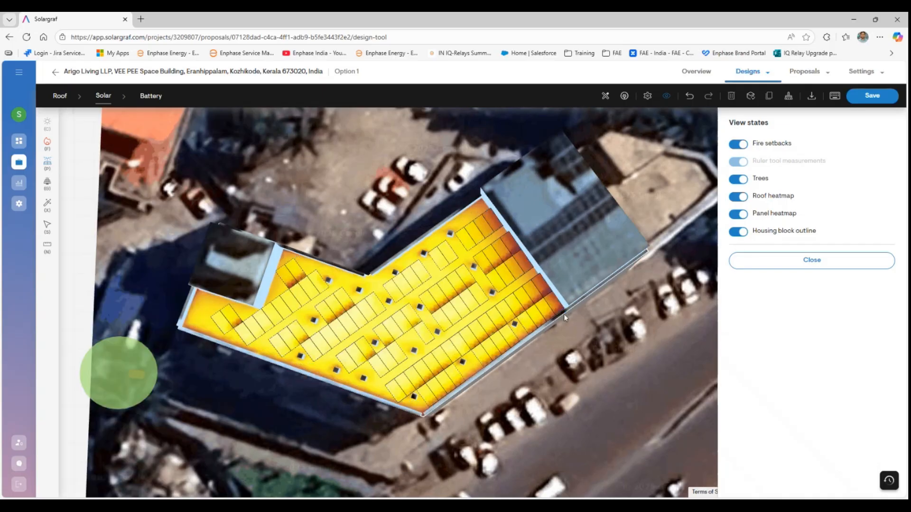
left_click(821, 260)
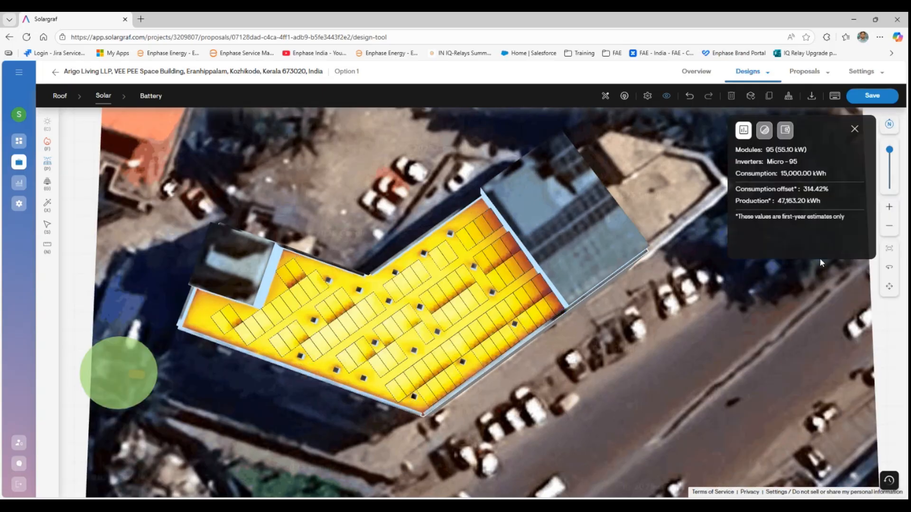
left_click_drag(838, 128, 678, 185)
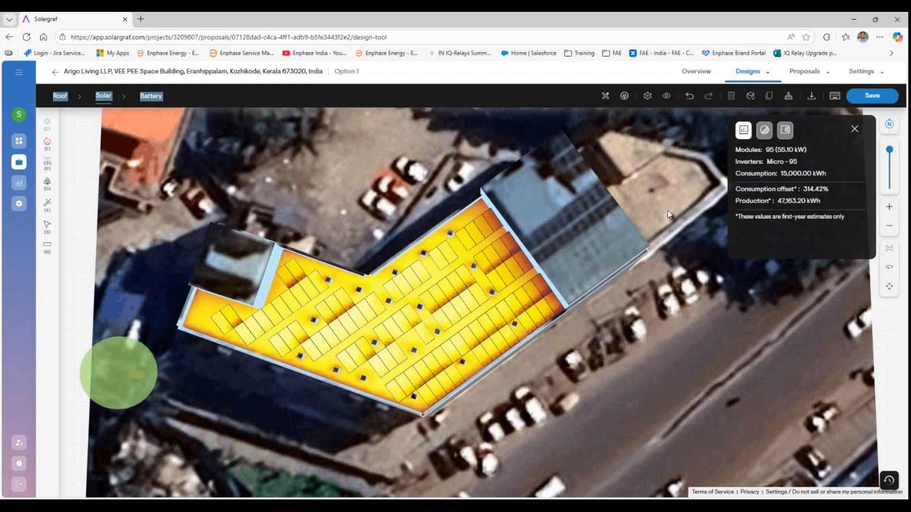
- Save the design and tilt the view into a 3D perspective
left_click(874, 97)
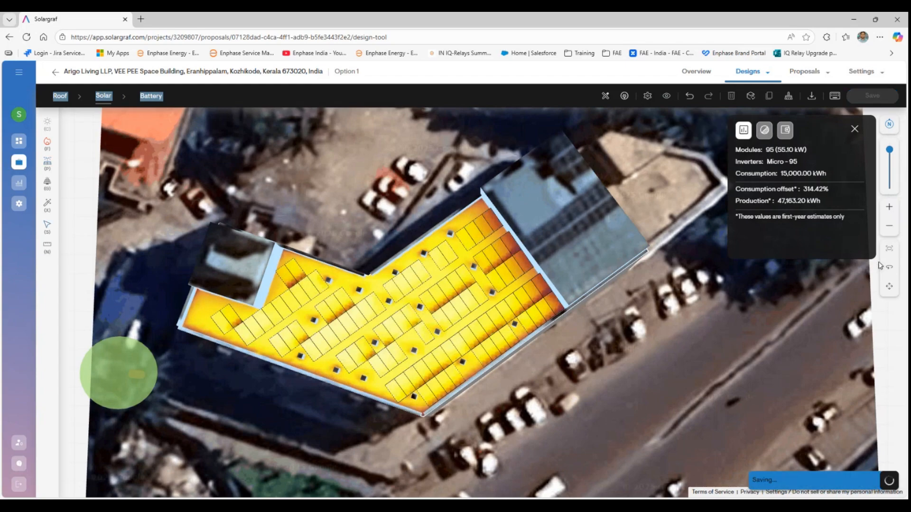
left_click(892, 273)
mouse_move(536, 311)
left_mouse_down()
mouse_move(532, 250)
mouse_move(545, 240)
mouse_move(527, 298)
mouse_move(546, 320)
left_mouse_up()
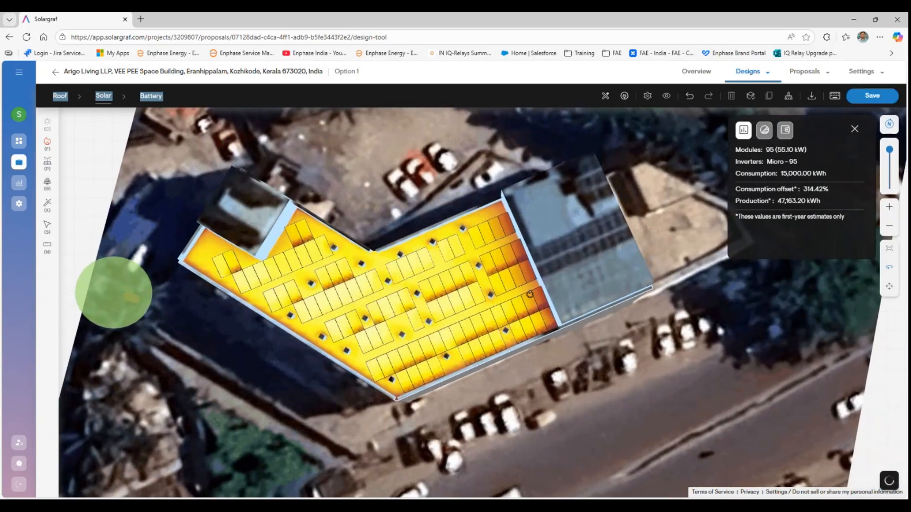
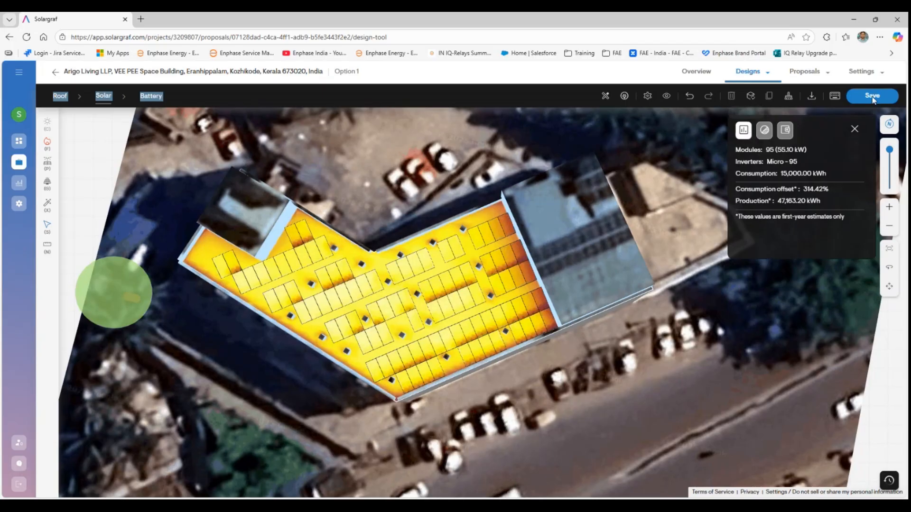
- Open the Proposals menu above the 95-module rooftop design
left_click(817, 74)
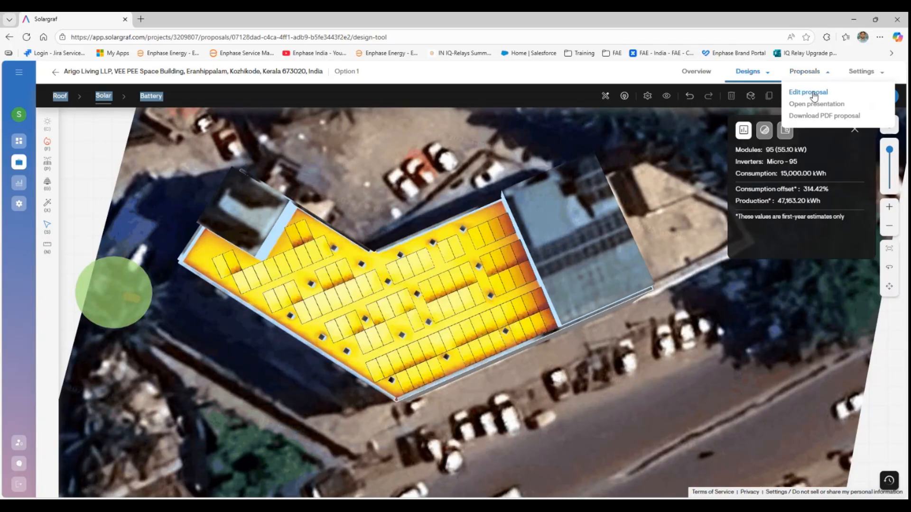
- Edit the proposal and set the cover to the fourth layout, with the photo left and text right
left_click(812, 93)
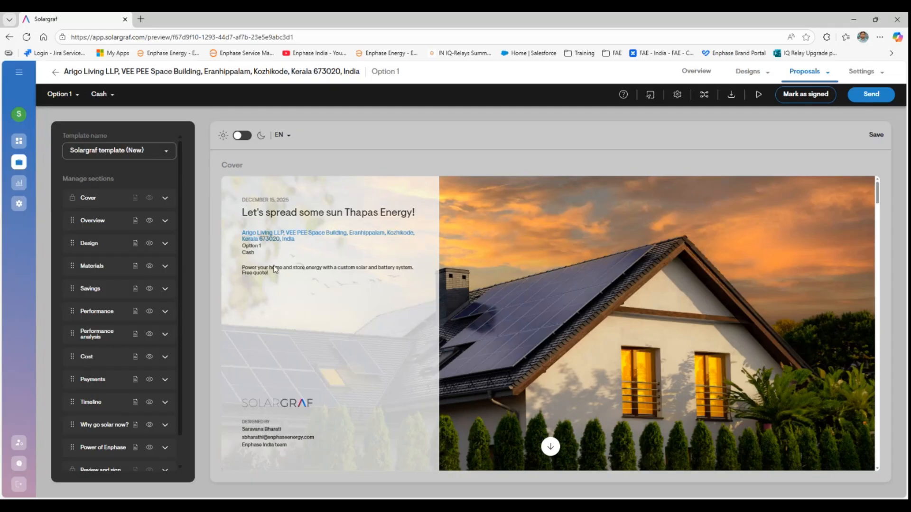
left_click(165, 199)
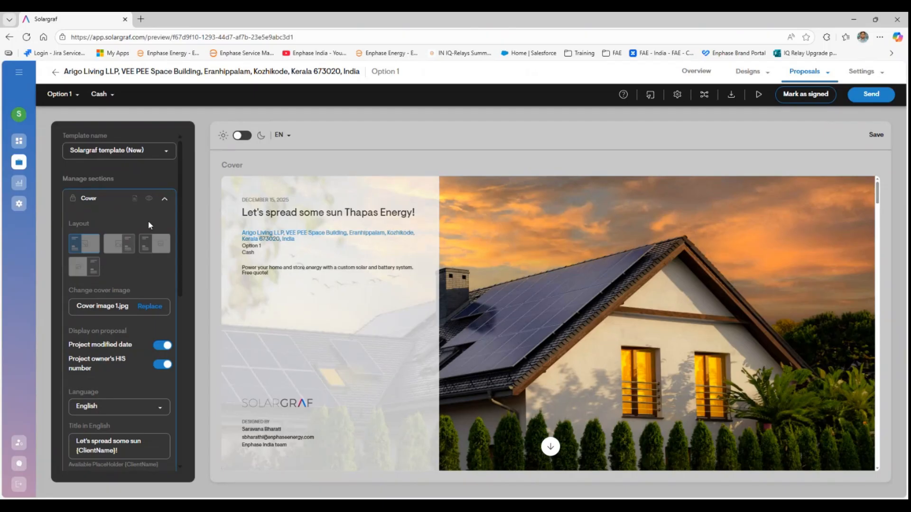
left_click(128, 250)
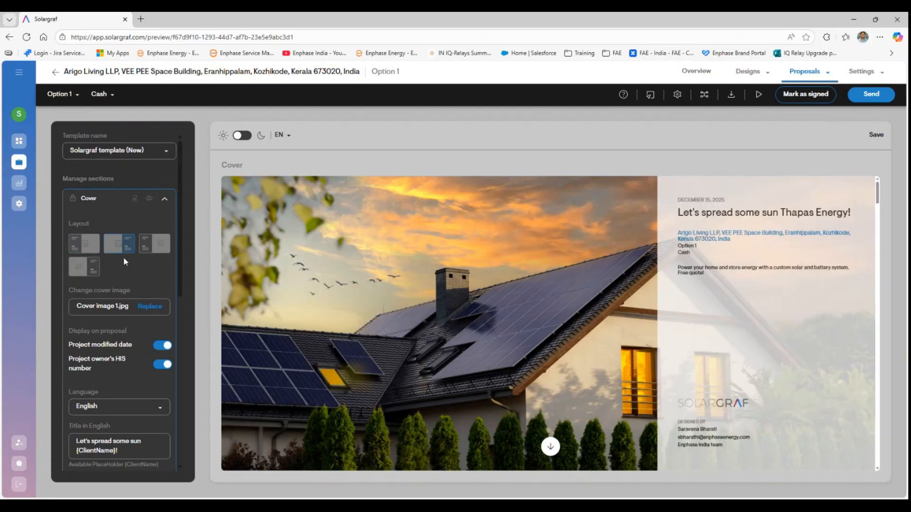
left_click(156, 251)
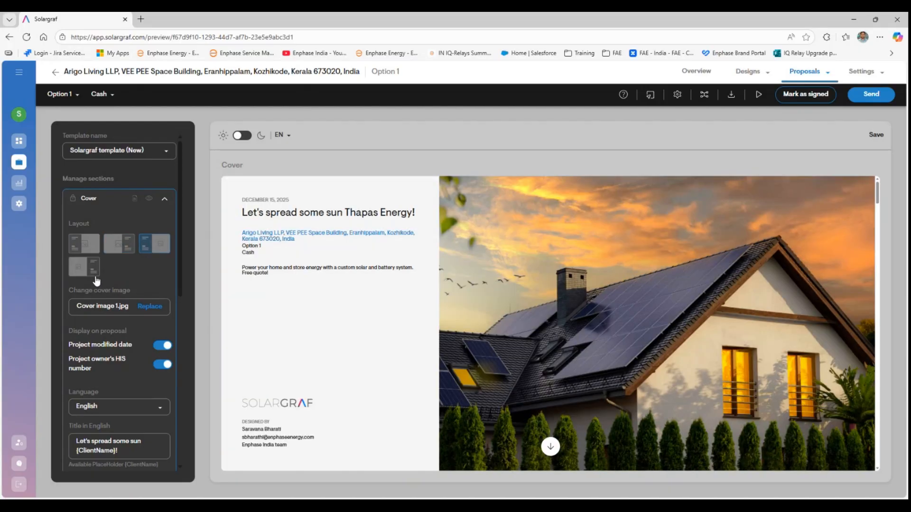
left_click(86, 278)
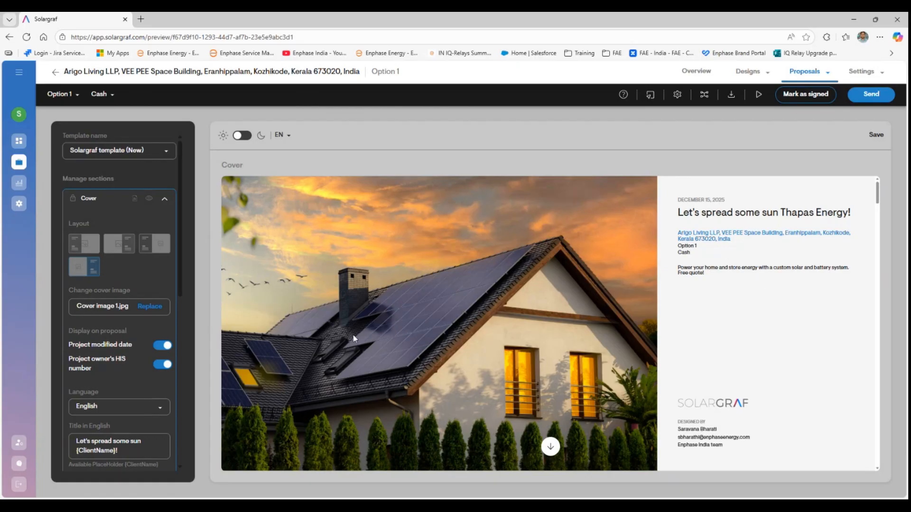
scroll(84, 392, "down", 4)
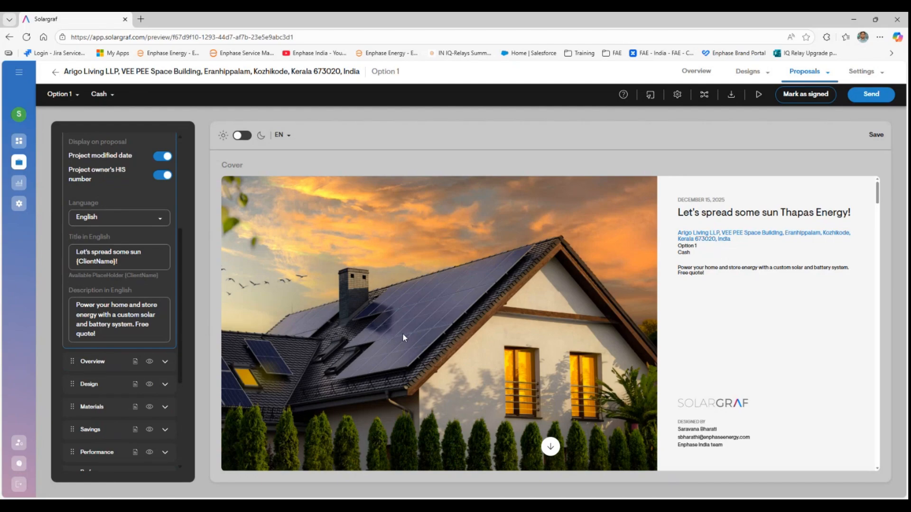
scroll(403, 333, "down", 5)
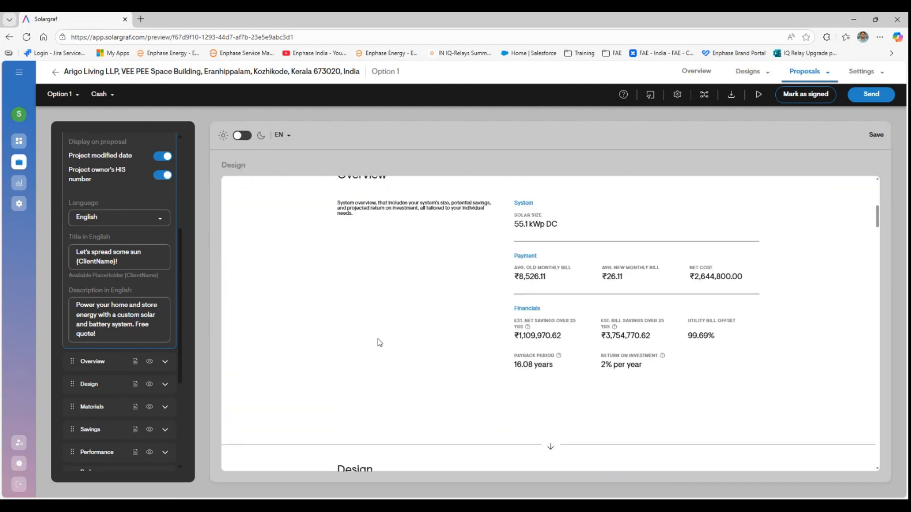
scroll(379, 342, "up", 1)
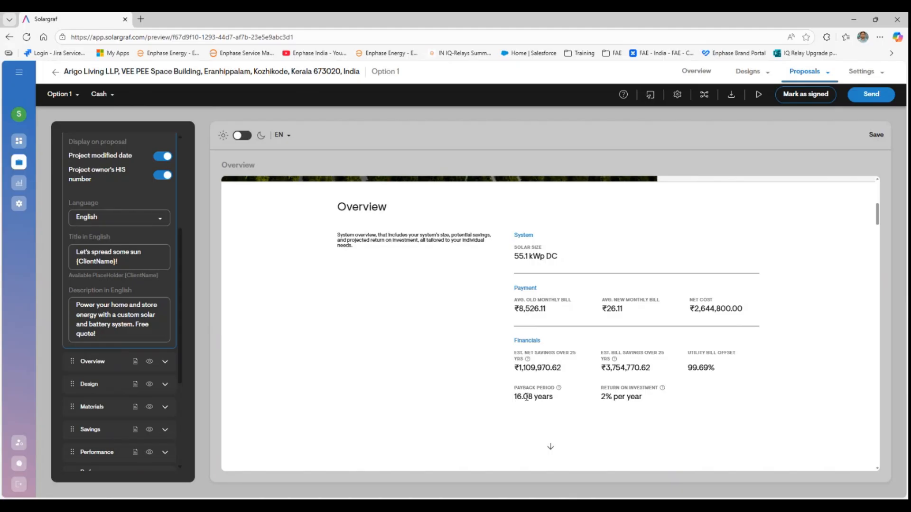
scroll(542, 394, "down", 5)
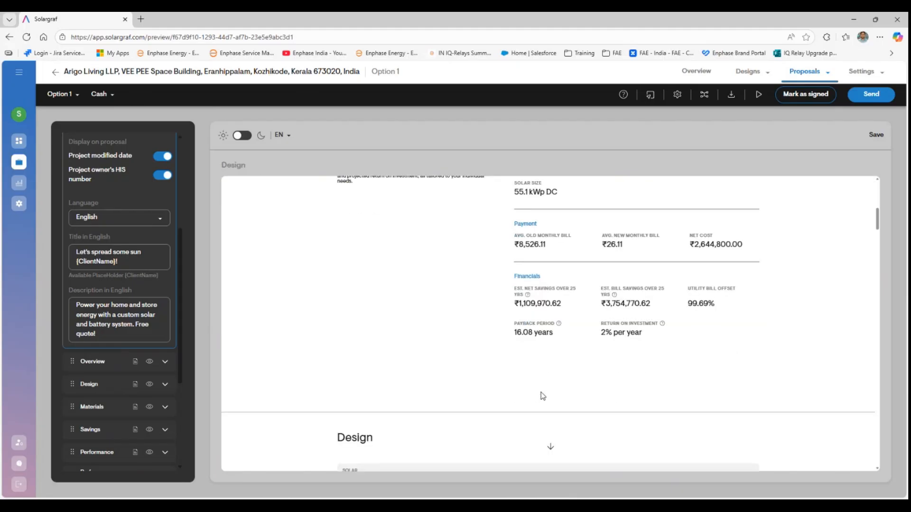
scroll(540, 391, "down", 1)
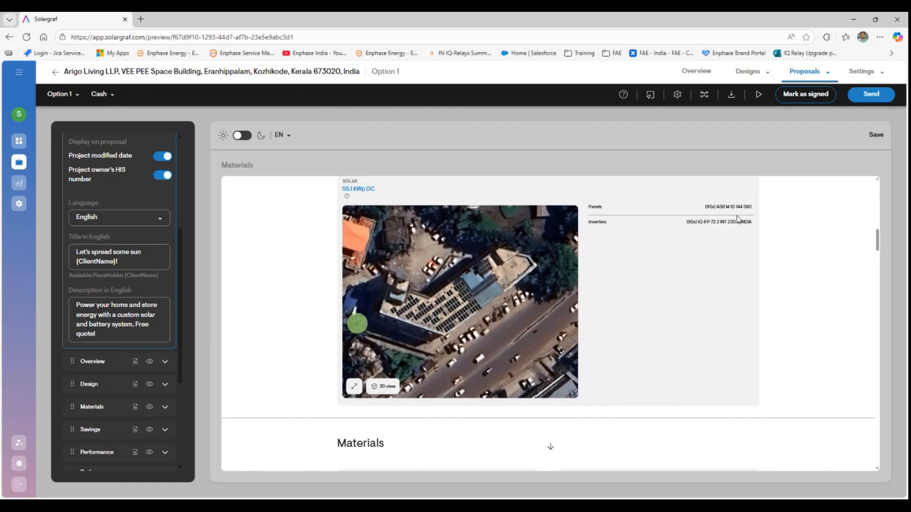
scroll(609, 296, "down", 6)
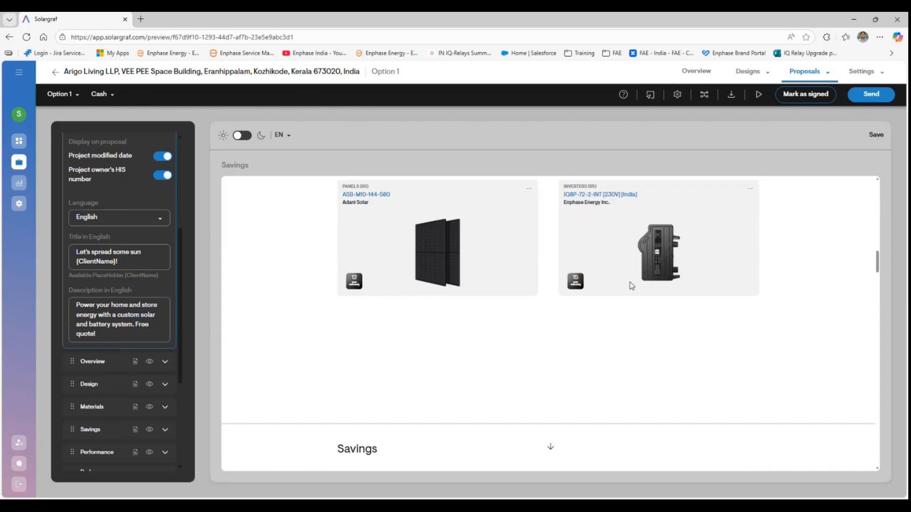
scroll(601, 312, "down", 3)
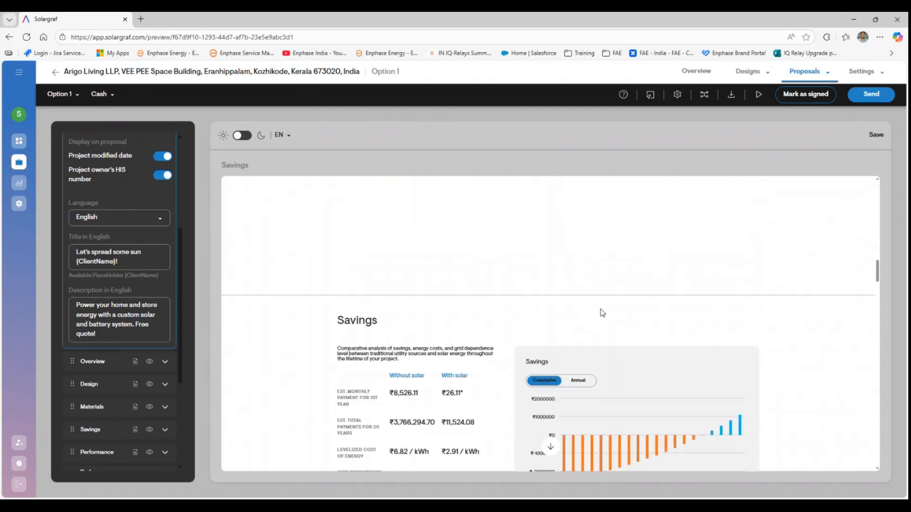
scroll(600, 312, "up", 4)
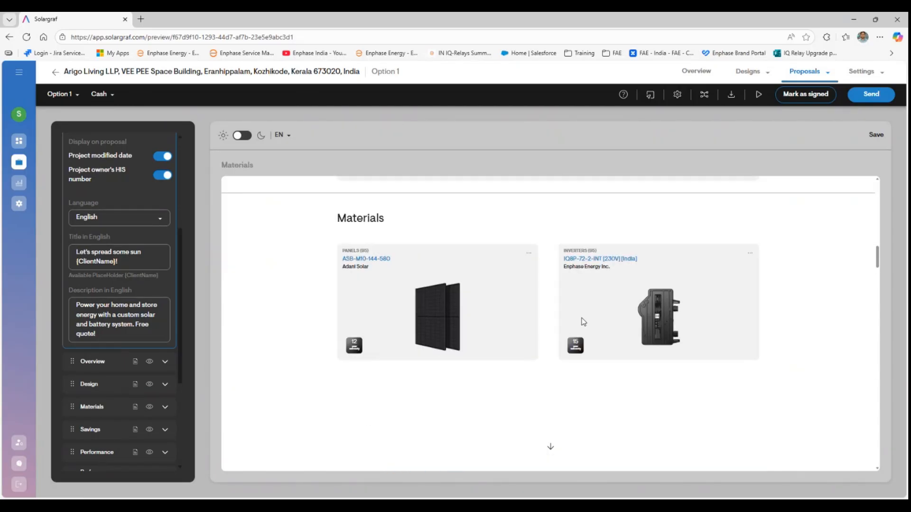
scroll(585, 319, "down", 1)
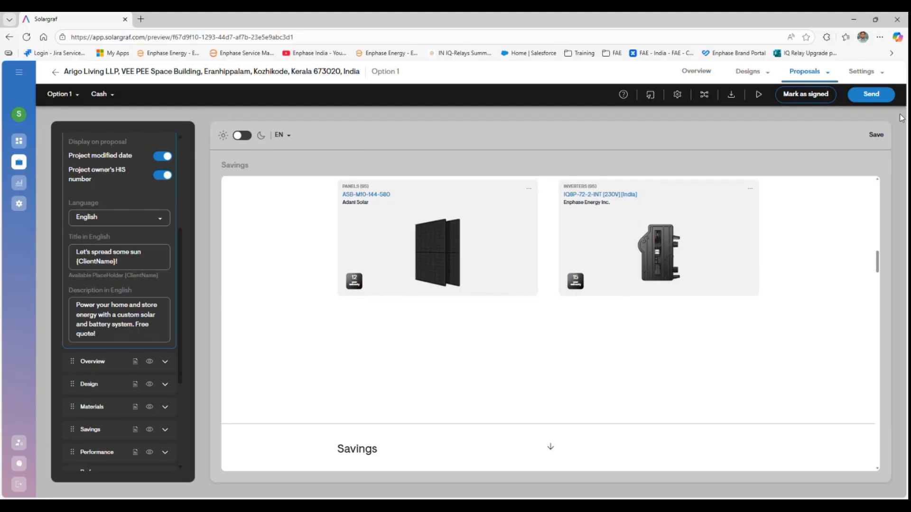
- Save the proposal edits and open Cabling and accessories in the Option 1 materials list
left_click(701, 75)
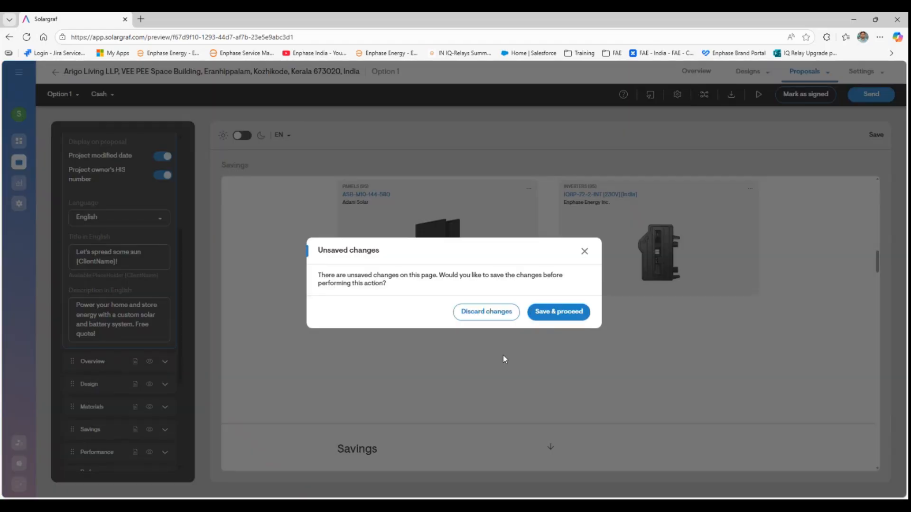
left_click(552, 312)
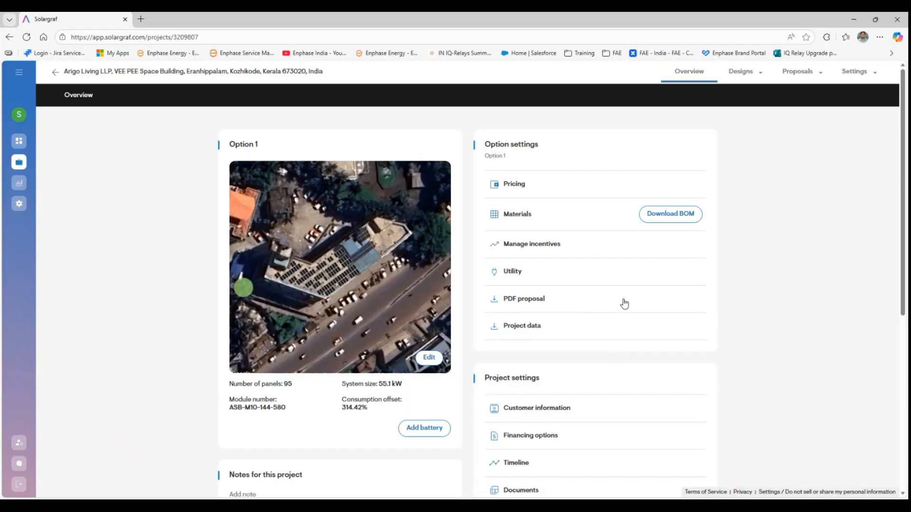
left_click(513, 215)
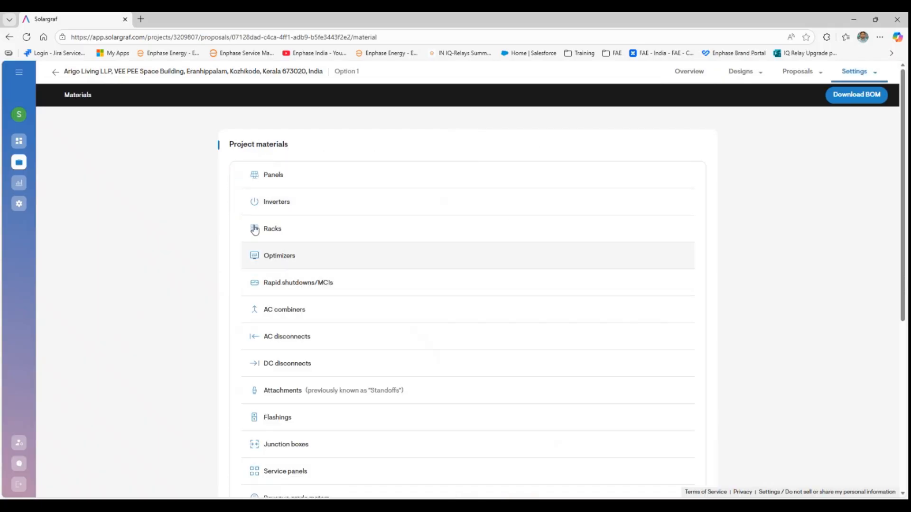
scroll(291, 313, "down", 3)
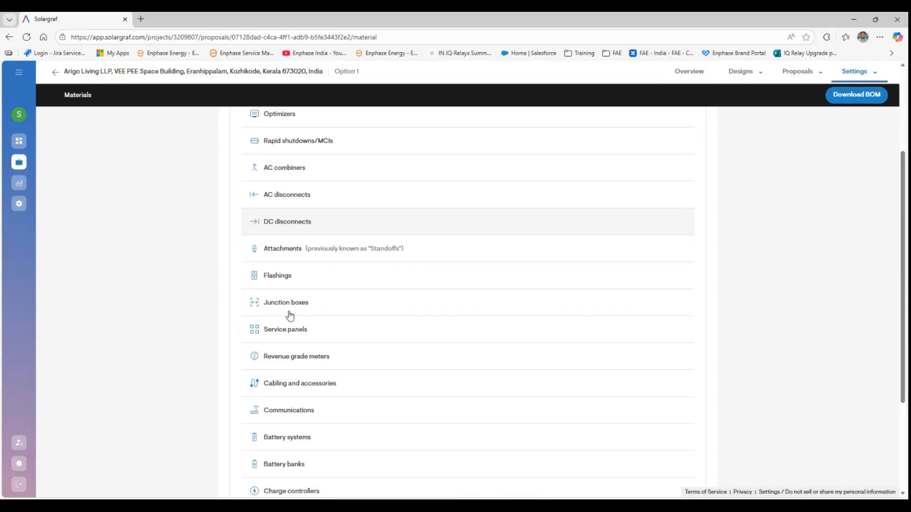
scroll(295, 313, "down", 2)
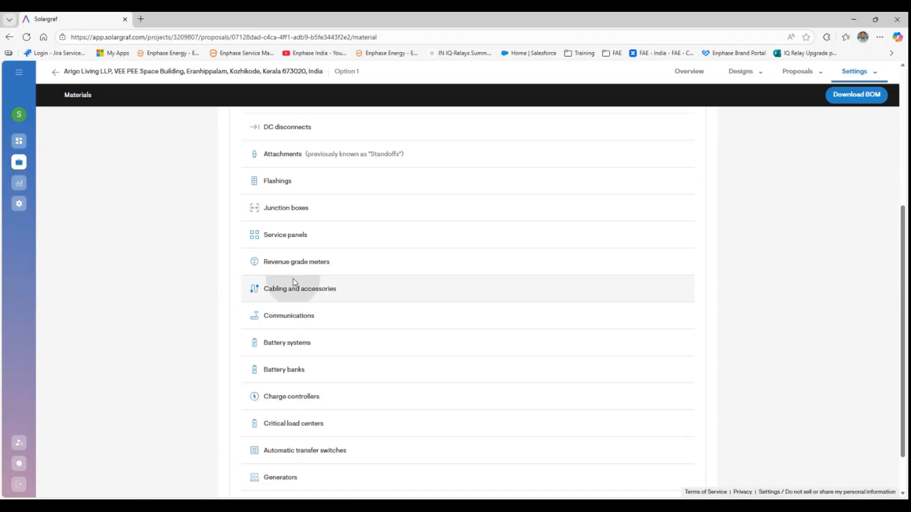
left_click(292, 287)
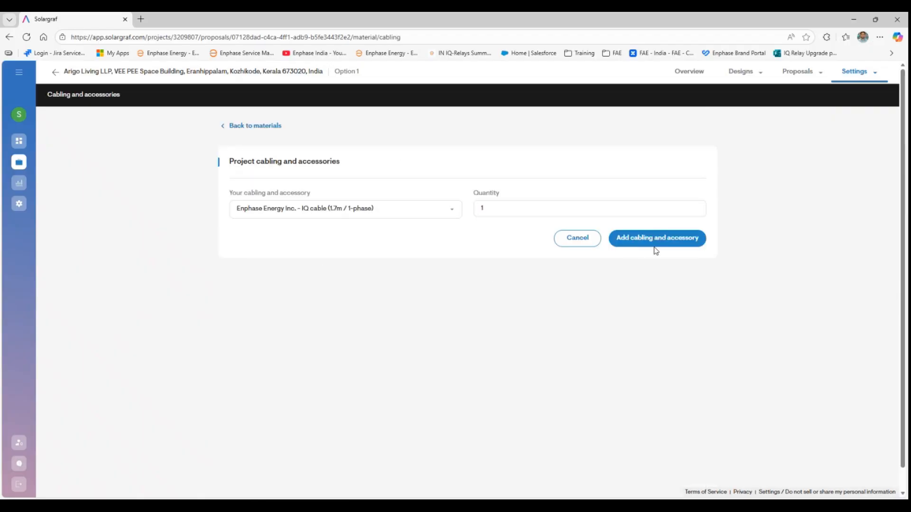
- Add 95 IQ cables and 95 IQ relays (3-phase) to the project cabling
left_click_drag(509, 211, 444, 212)
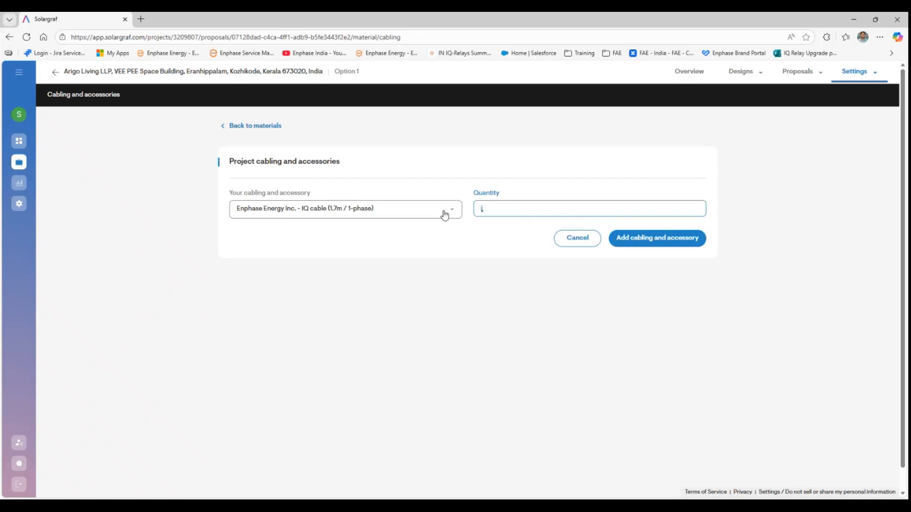
left_click(664, 239)
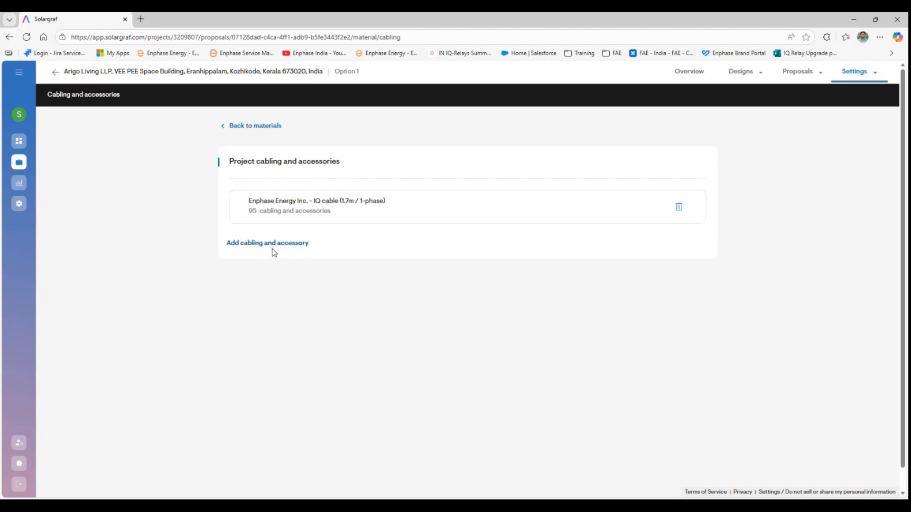
left_click(273, 250)
left_click(450, 210)
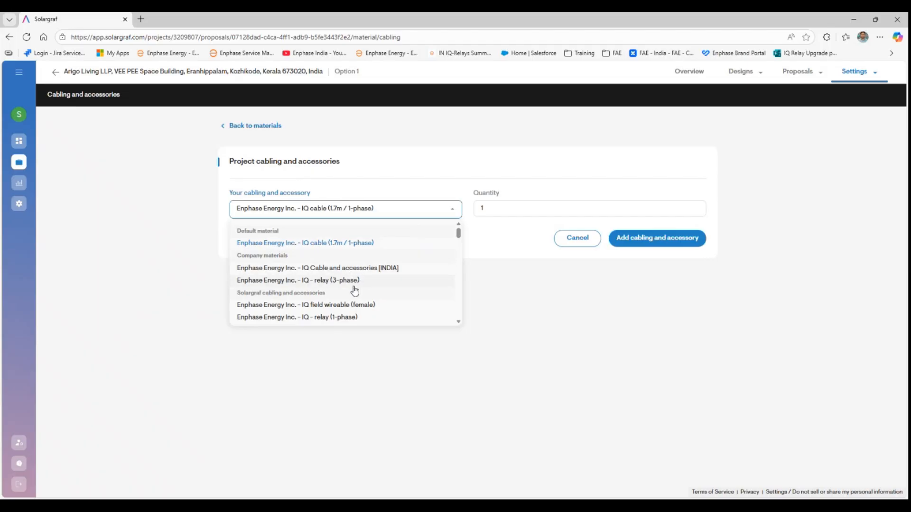
left_click(353, 284)
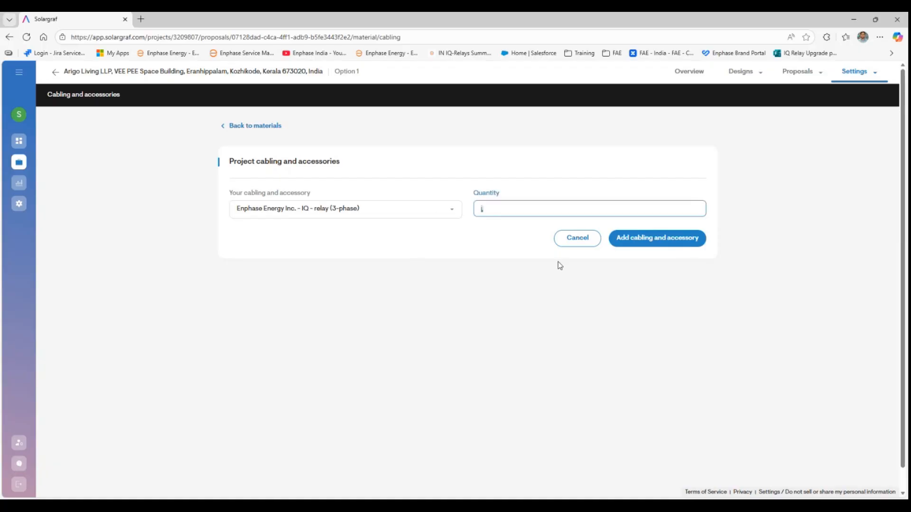
type("95")
left_click(647, 241)
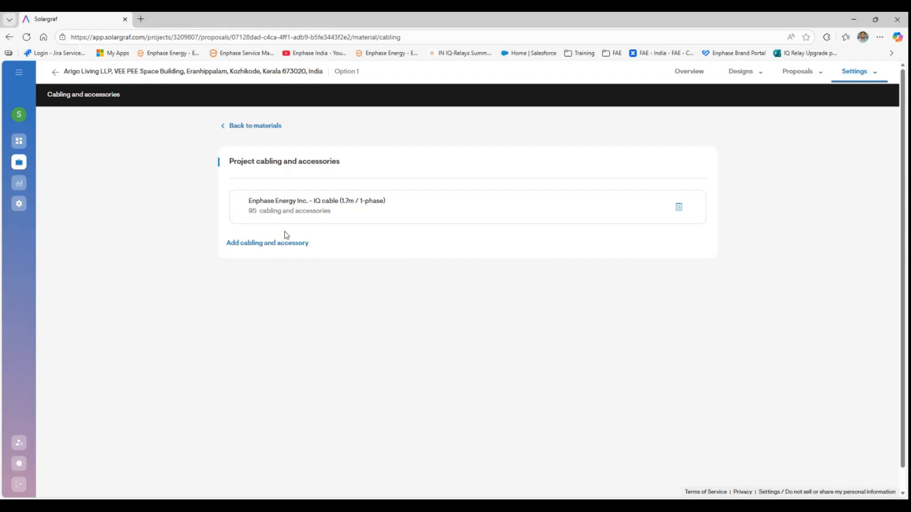
- Add one Disconnect tool (1-phase) and return to the Materials list
left_click(297, 276)
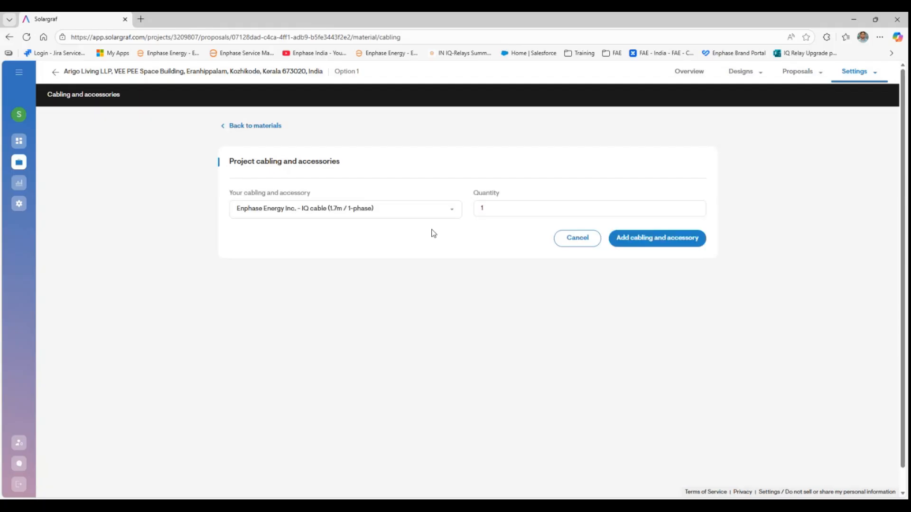
left_click(451, 211)
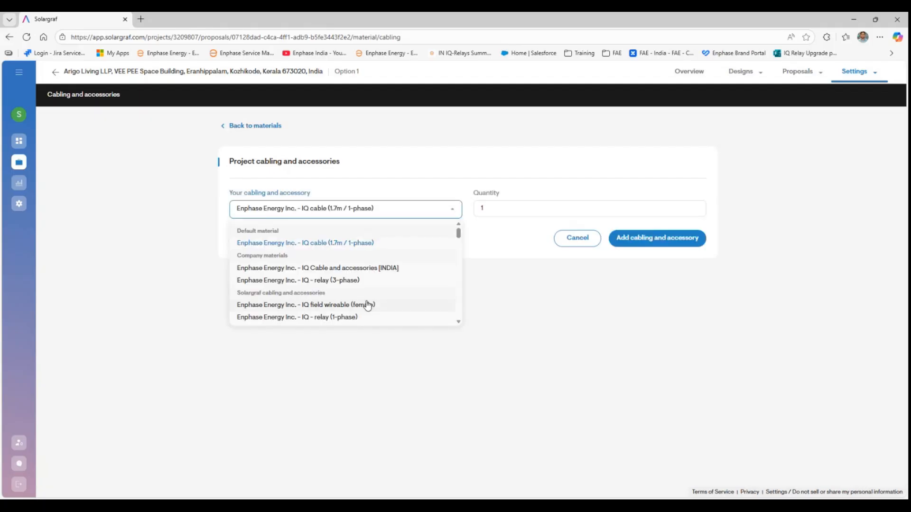
scroll(368, 305, "down", 3)
left_click(353, 235)
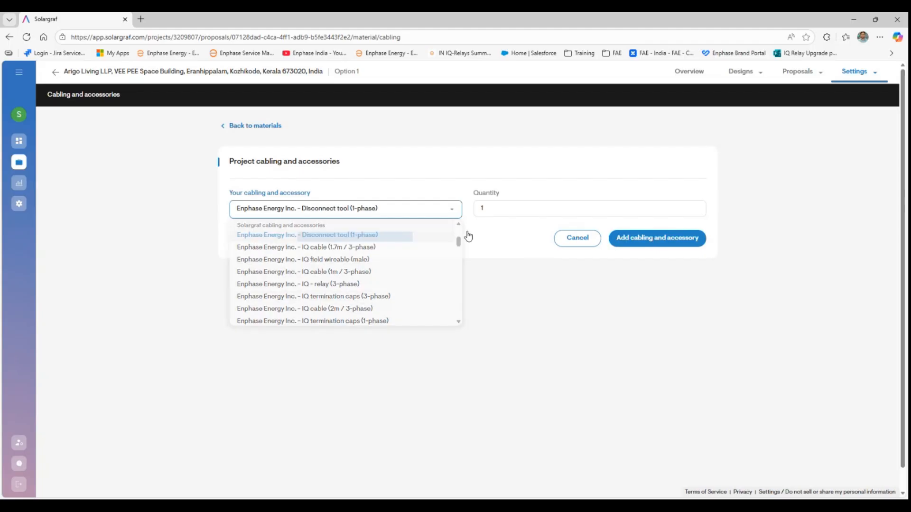
left_click(673, 237)
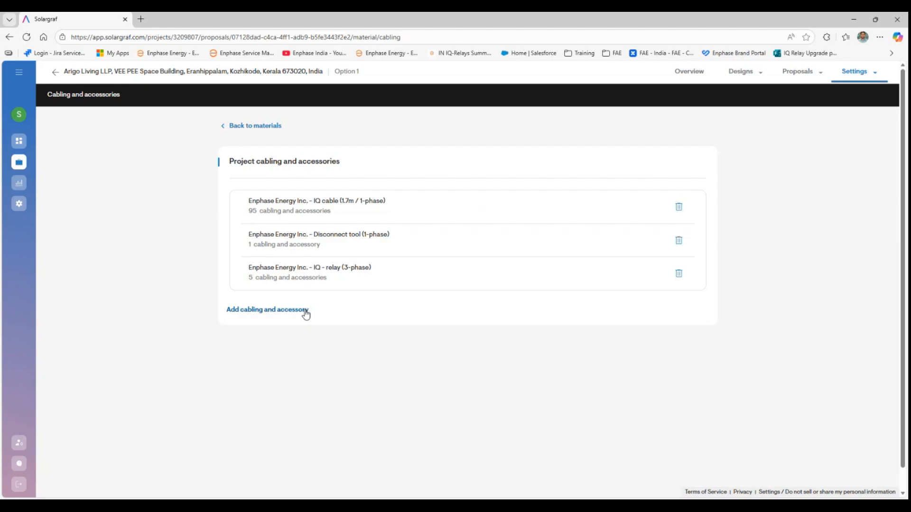
left_click(232, 126)
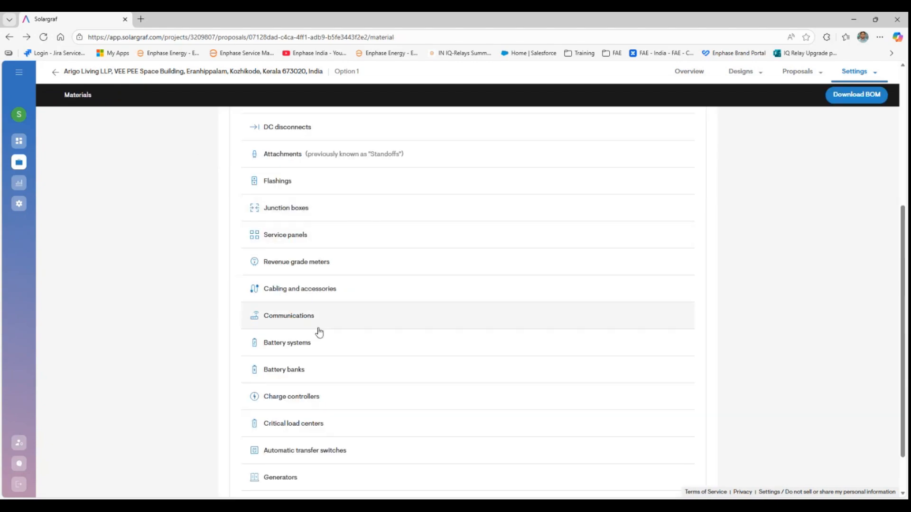
scroll(313, 348, "down", 2)
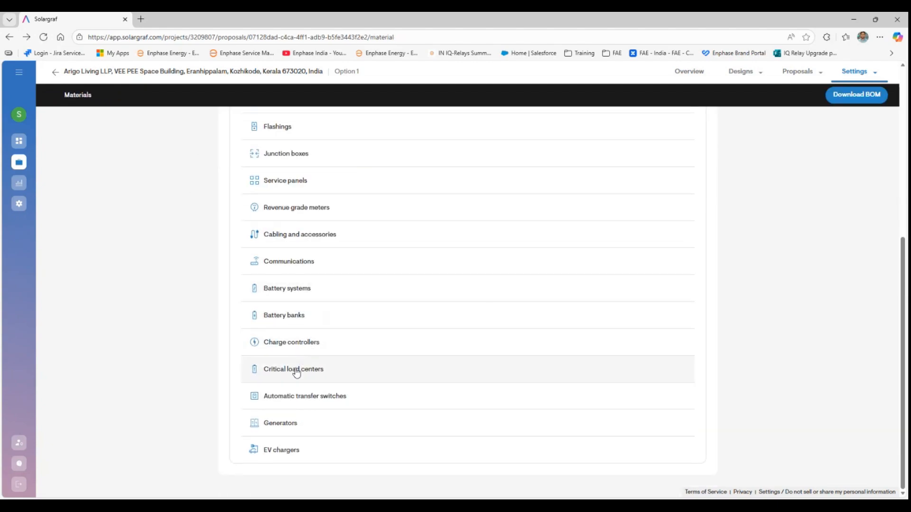
- Add an IQ Gateway Metered and a Current transformer (CT) to the project communications
left_click(289, 261)
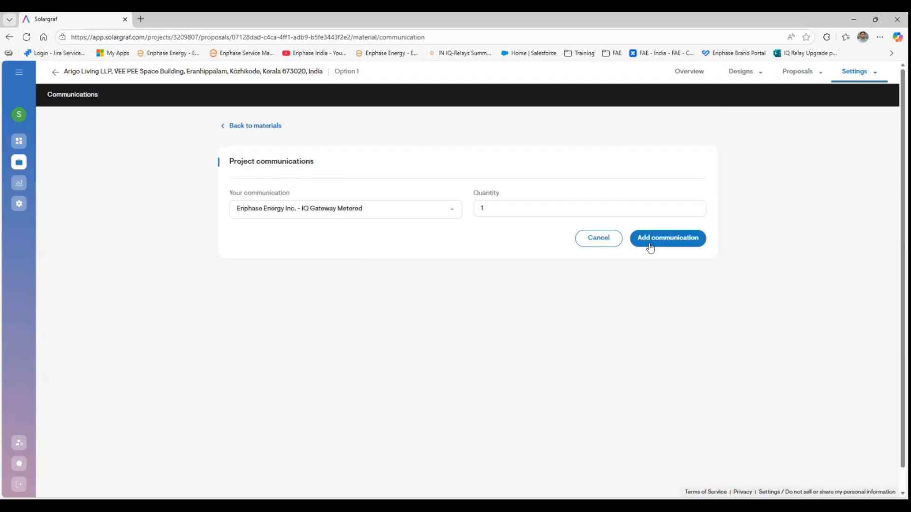
left_click(650, 238)
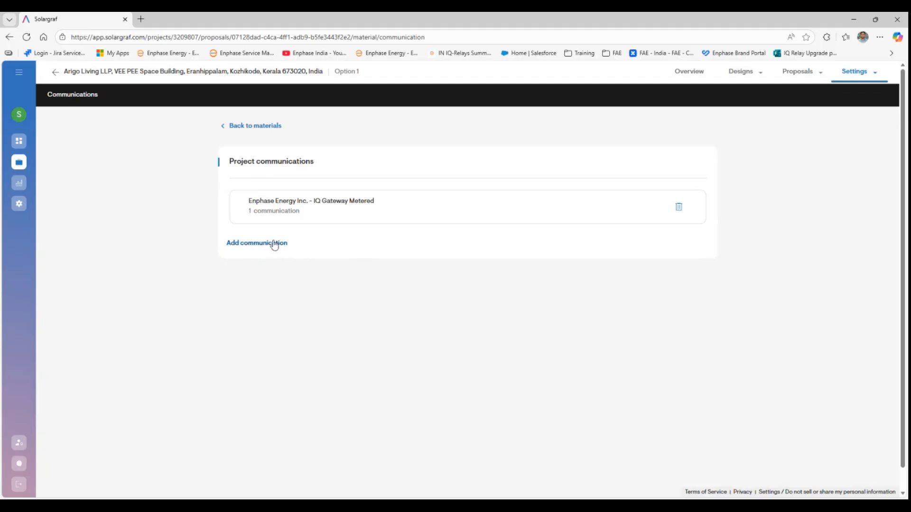
left_click(274, 244)
left_click(451, 213)
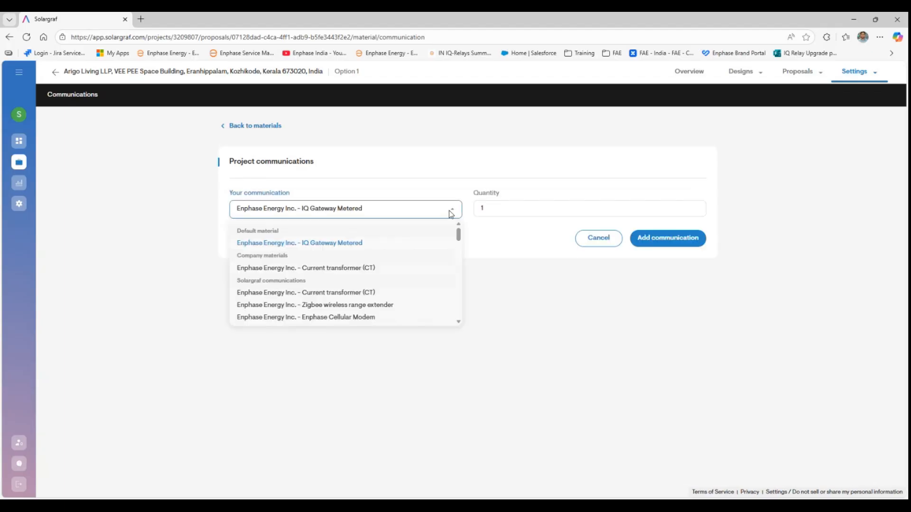
left_click(341, 268)
left_click(652, 245)
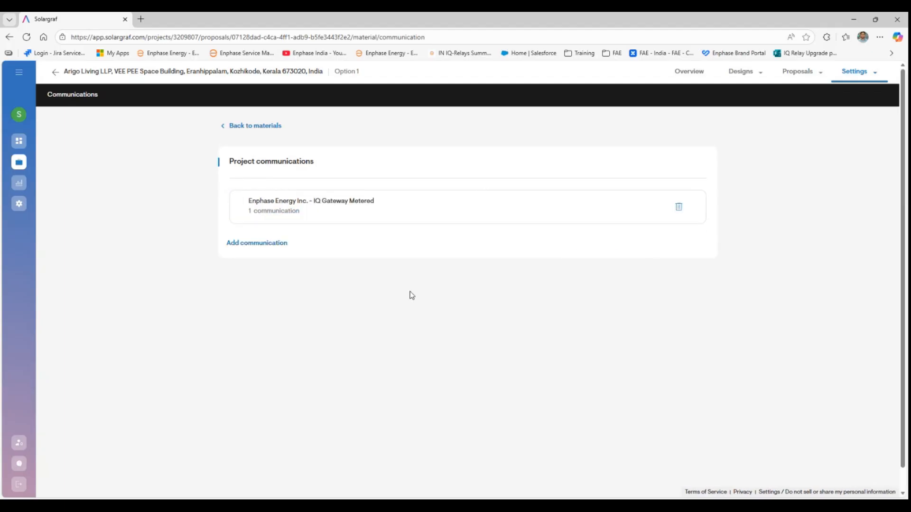
left_click(246, 126)
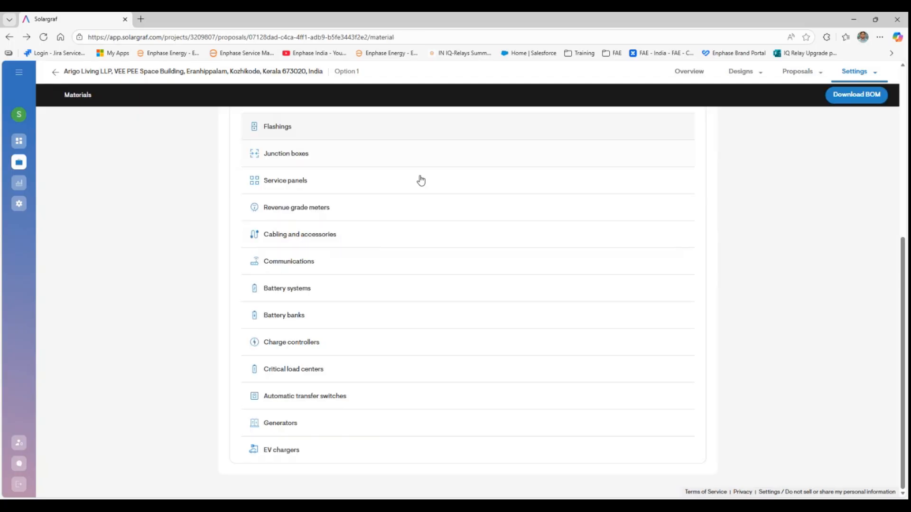
scroll(722, 150, "up", 2)
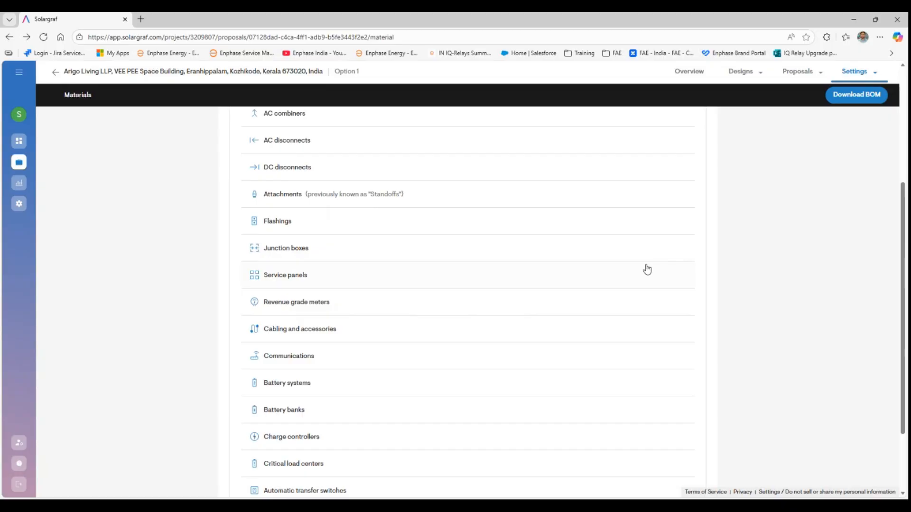
left_click(802, 72)
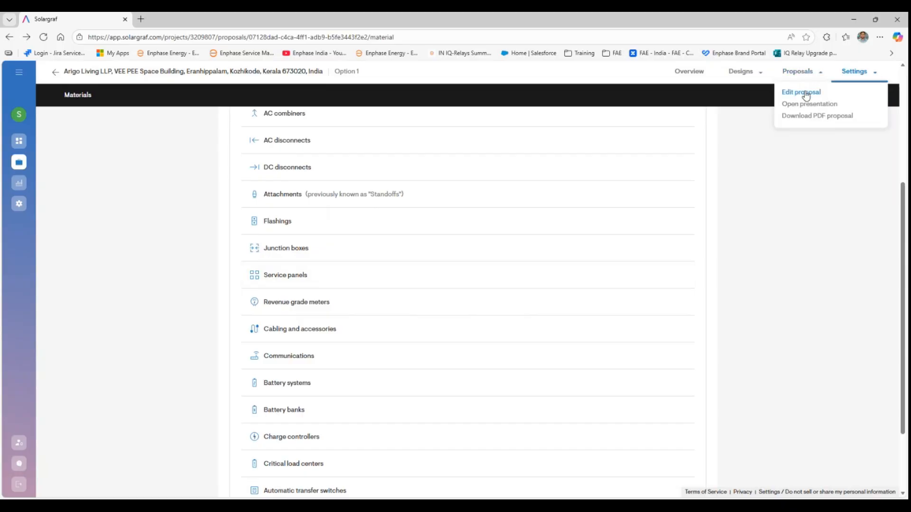
- Reopen the proposal editor and scroll the preview through the overview and materials to savings
left_click(806, 92)
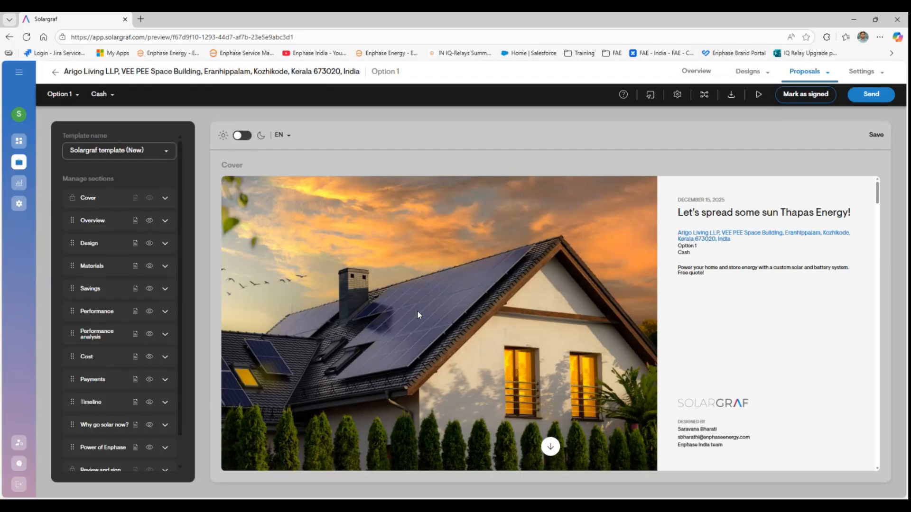
scroll(497, 314, "down", 5)
scroll(496, 314, "down", 5)
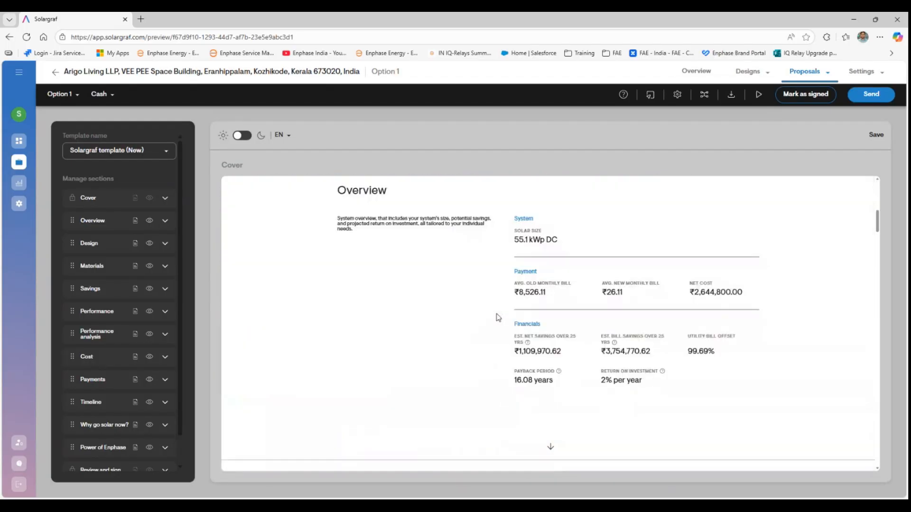
scroll(498, 317, "down", 7)
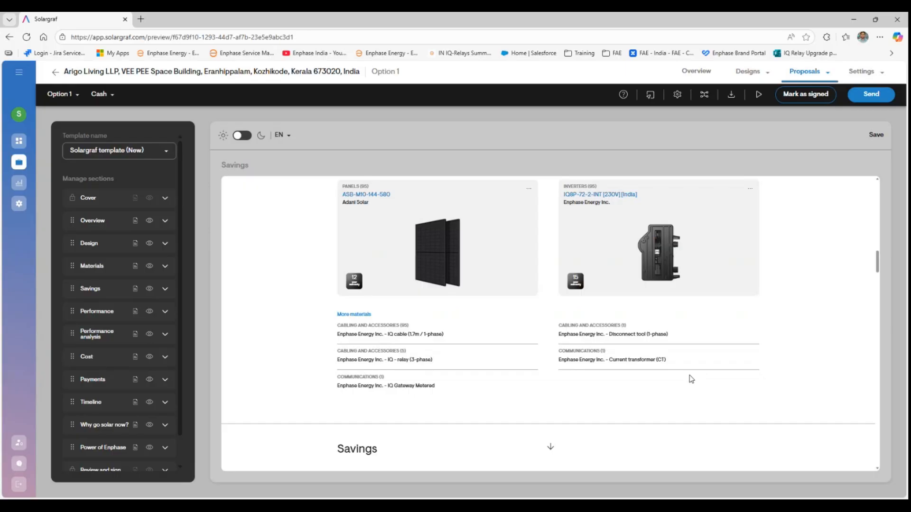
scroll(691, 379, "down", 5)
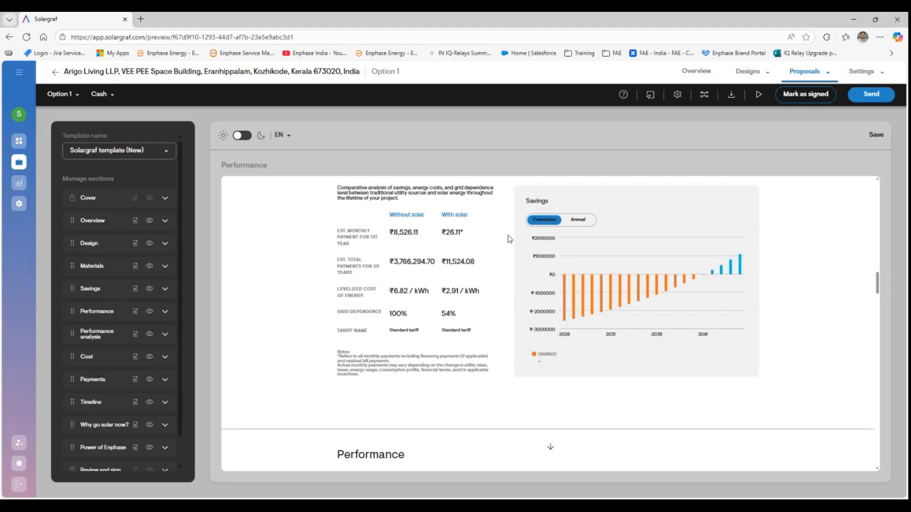
left_click(581, 221)
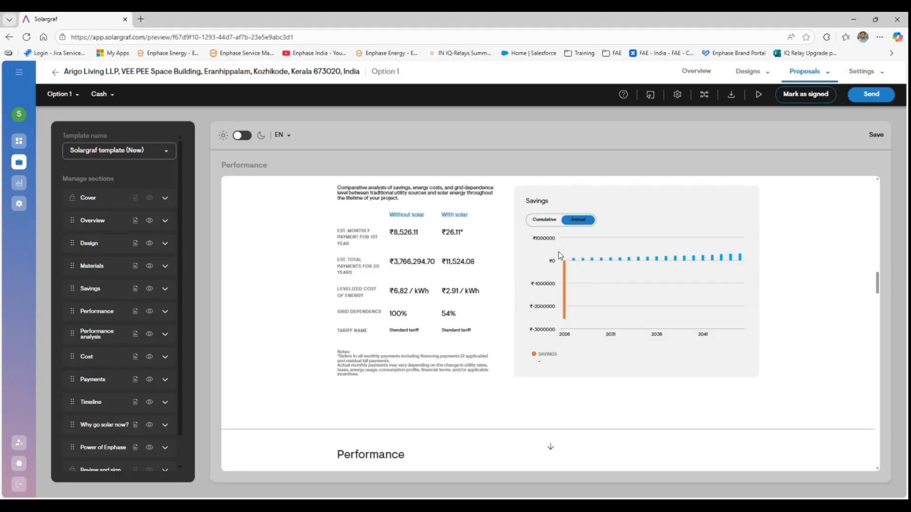
left_click(545, 220)
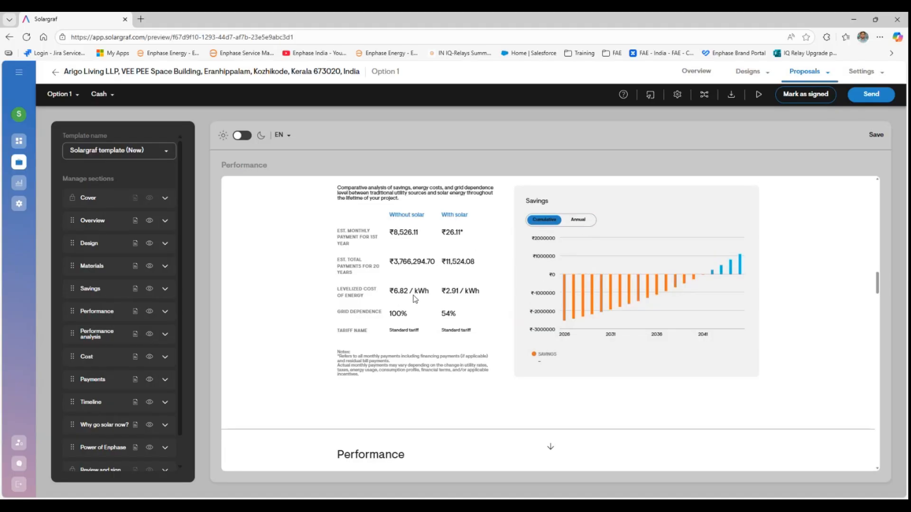
scroll(415, 297, "down", 3)
scroll(415, 295, "down", 3)
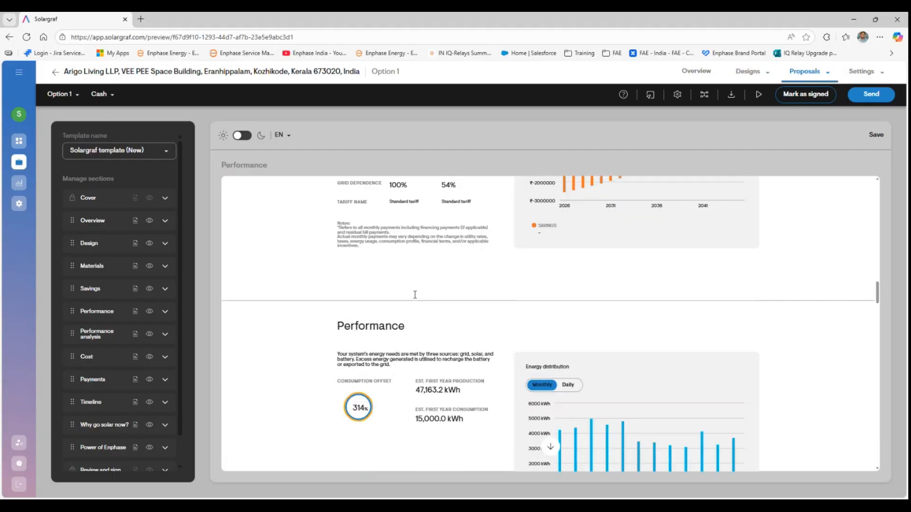
scroll(415, 294, "up", 3)
left_click_drag(392, 228, 420, 233)
scroll(447, 280, "up", 4)
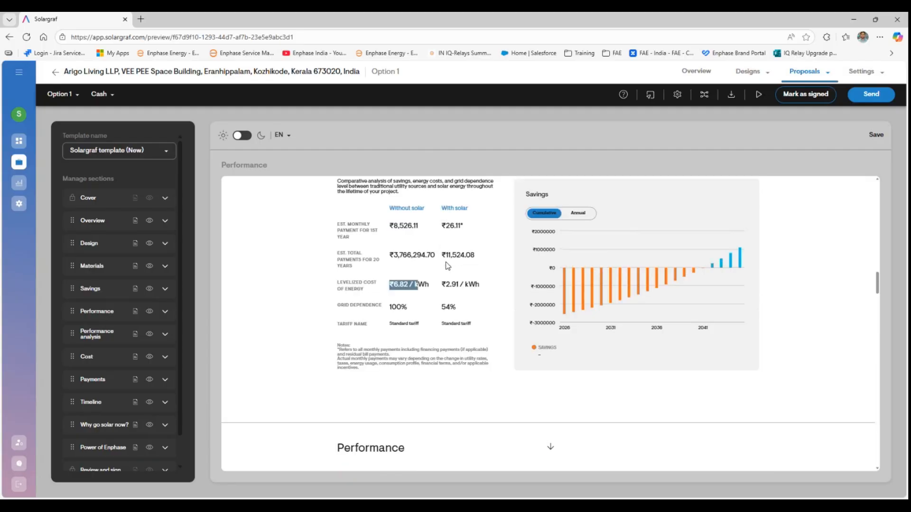
left_click_drag(443, 324, 457, 324)
scroll(421, 358, "down", 5)
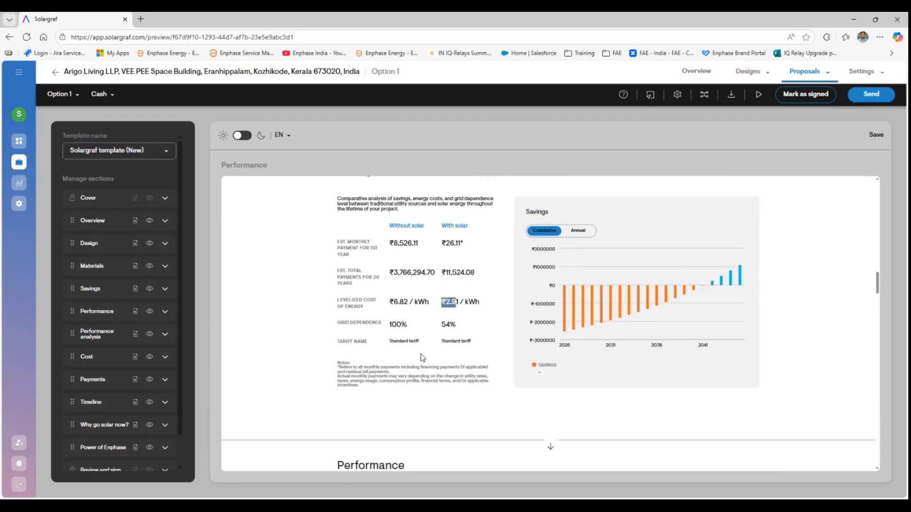
scroll(423, 355, "down", 1)
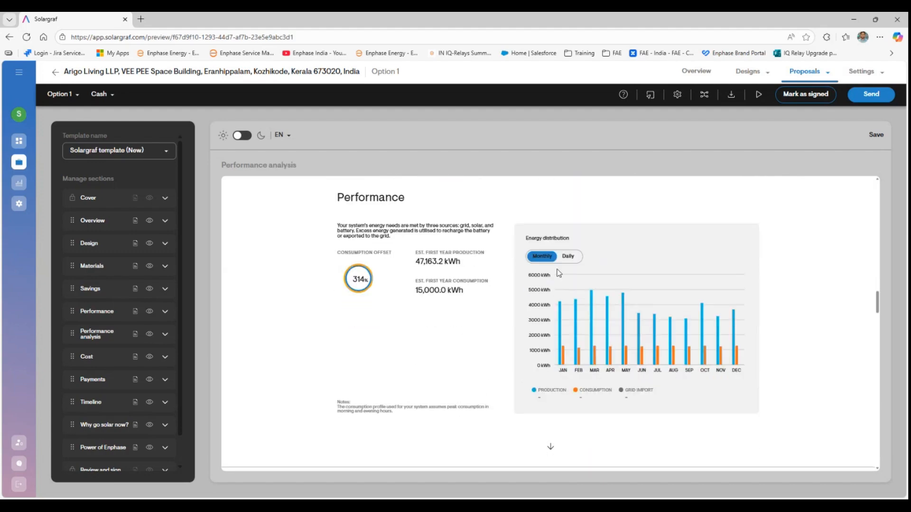
- Show the Energy distribution chart as daily values for Jan 28, 2026
left_click(568, 256)
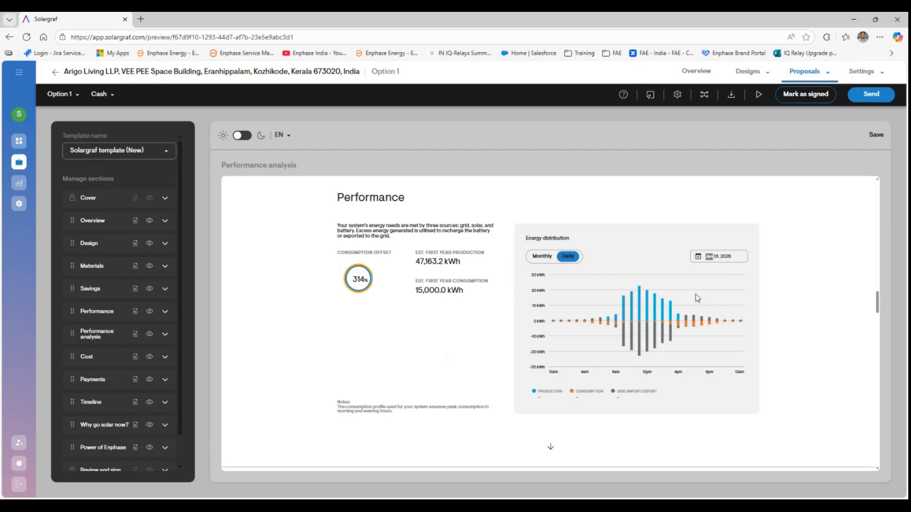
left_click(700, 256)
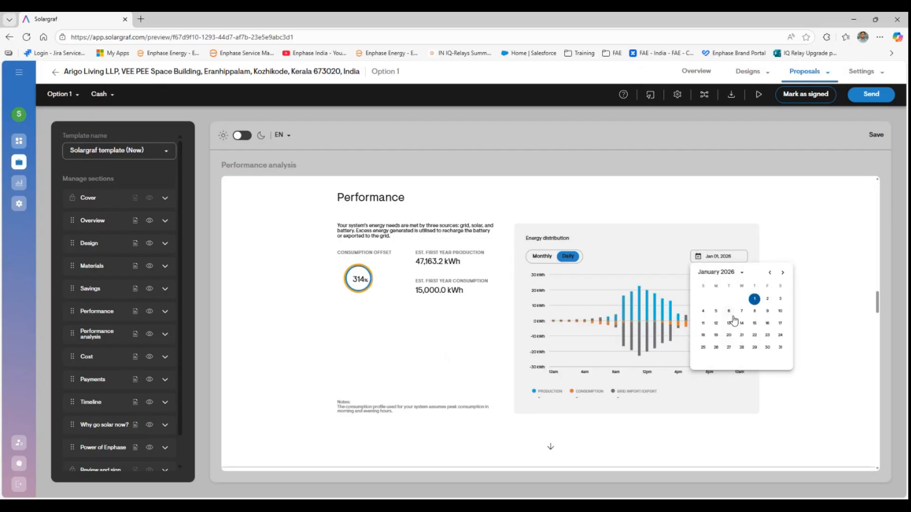
left_click(767, 299)
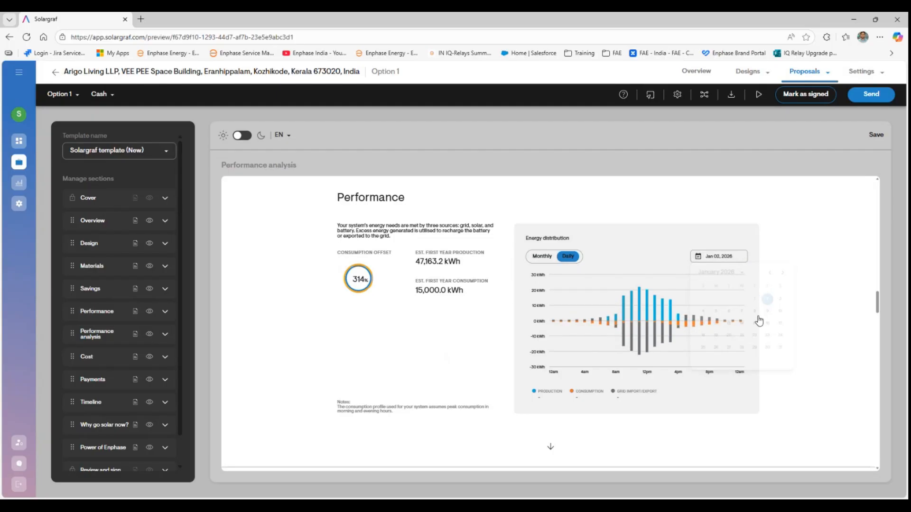
left_click(697, 259)
left_click(742, 350)
- Set the Performance analysis table to show monthly figures for 2029
scroll(388, 326, "down", 2)
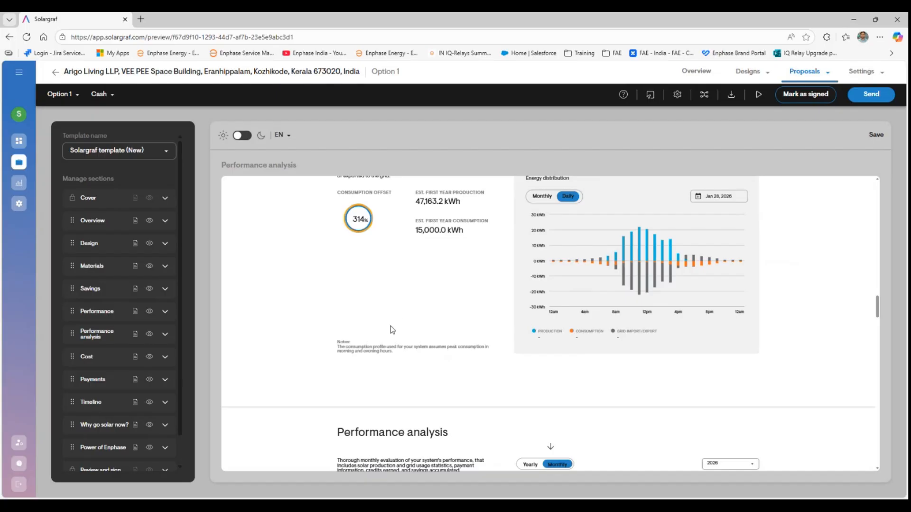
scroll(403, 320, "down", 3)
scroll(426, 317, "down", 2)
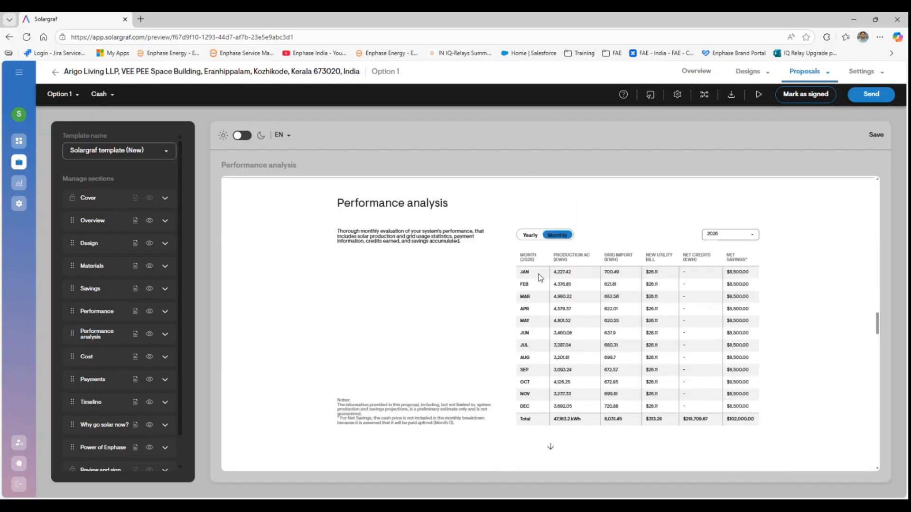
left_click(525, 236)
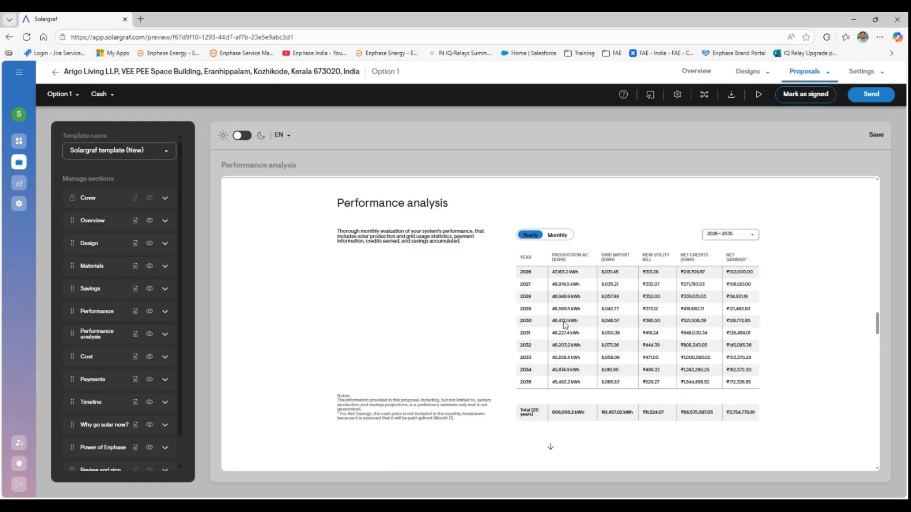
left_click(558, 235)
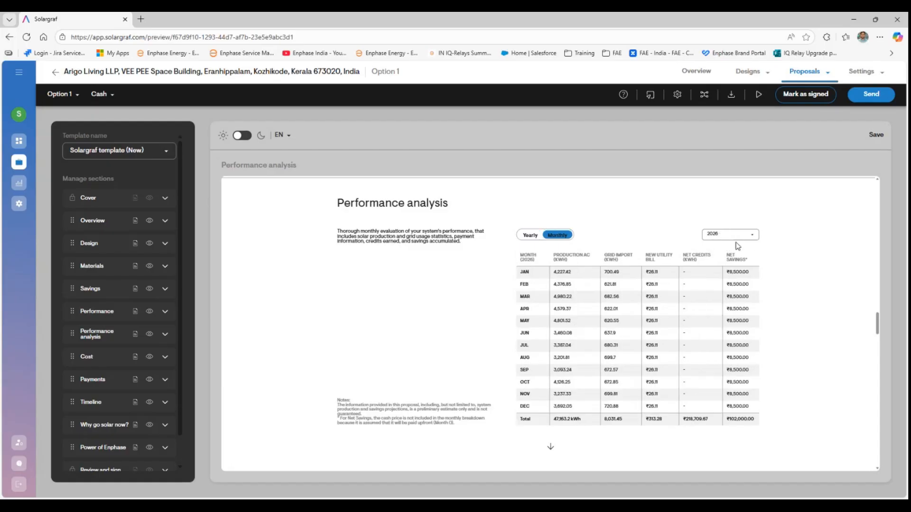
left_click(751, 236)
left_click(704, 321)
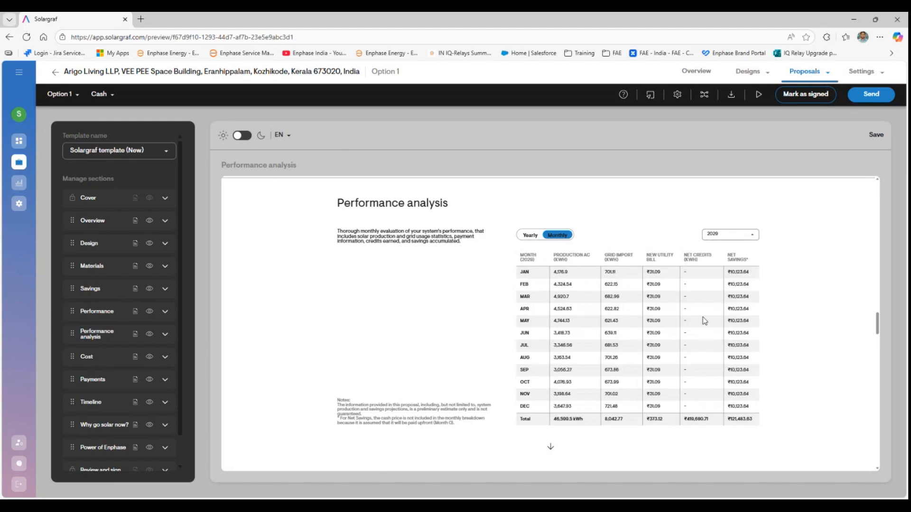
scroll(468, 330, "down", 5)
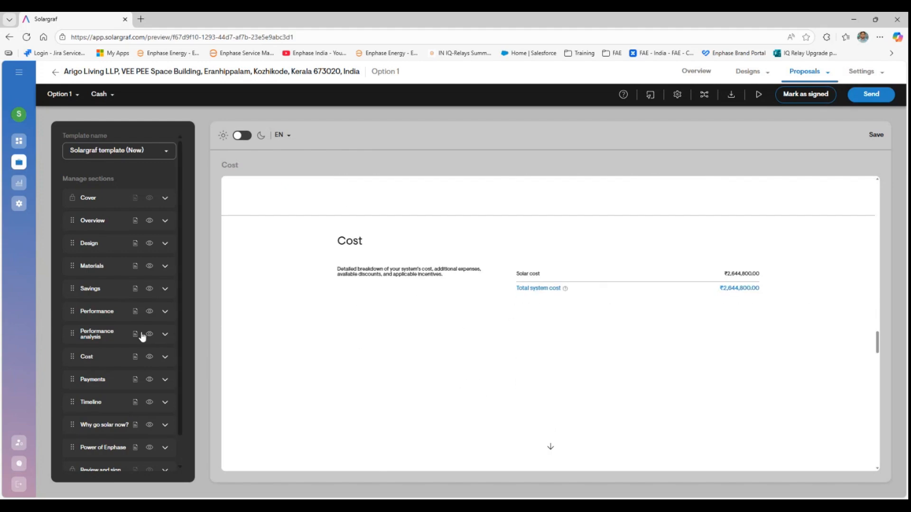
- Switch the Cost section to the itemized layout describing the 55.1 kW install and per-watt price
left_click(165, 221)
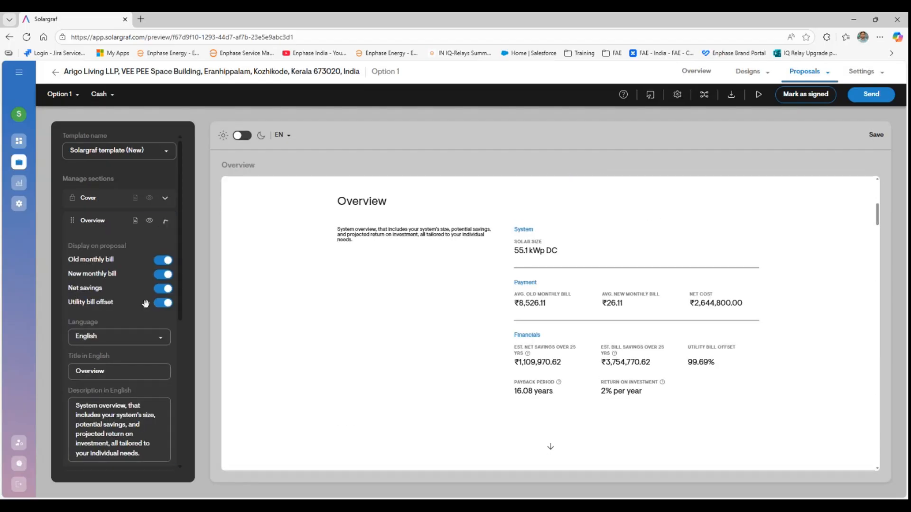
scroll(147, 307, "down", 2)
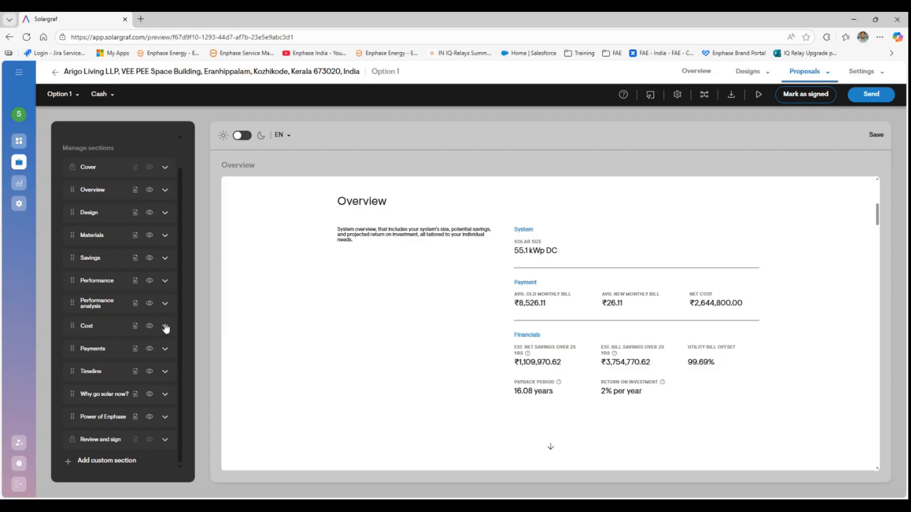
left_click(108, 324)
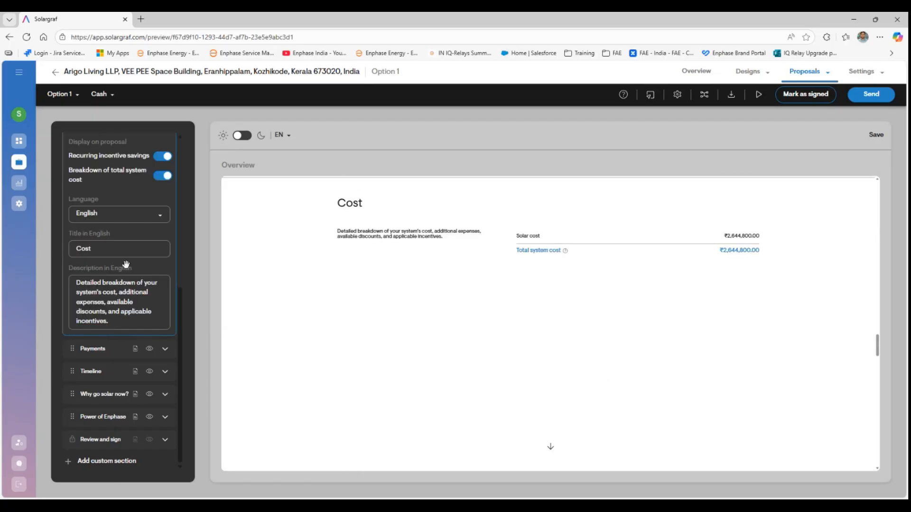
scroll(126, 269, "up", 3)
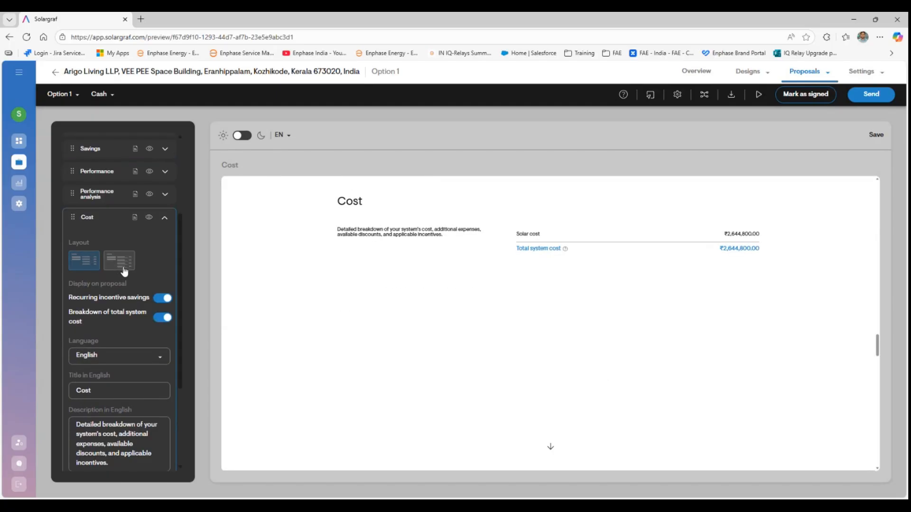
left_click(124, 270)
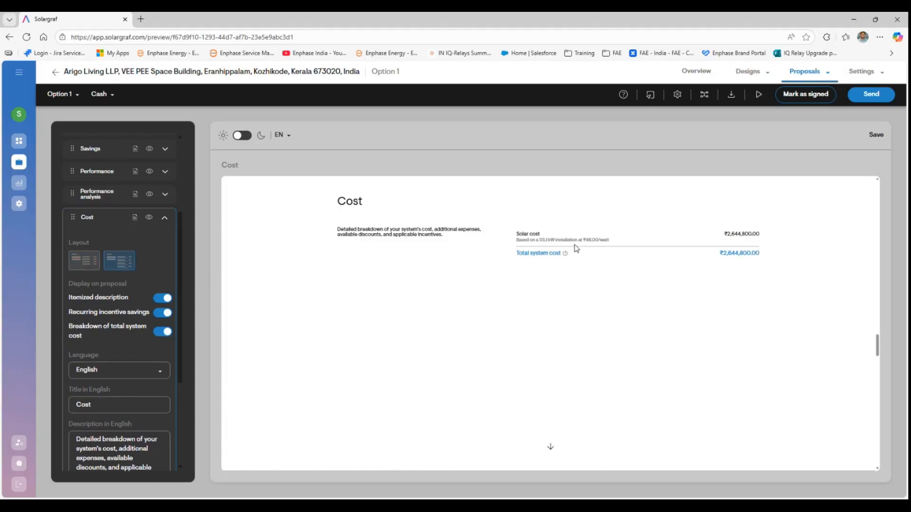
left_click_drag(583, 240, 604, 239)
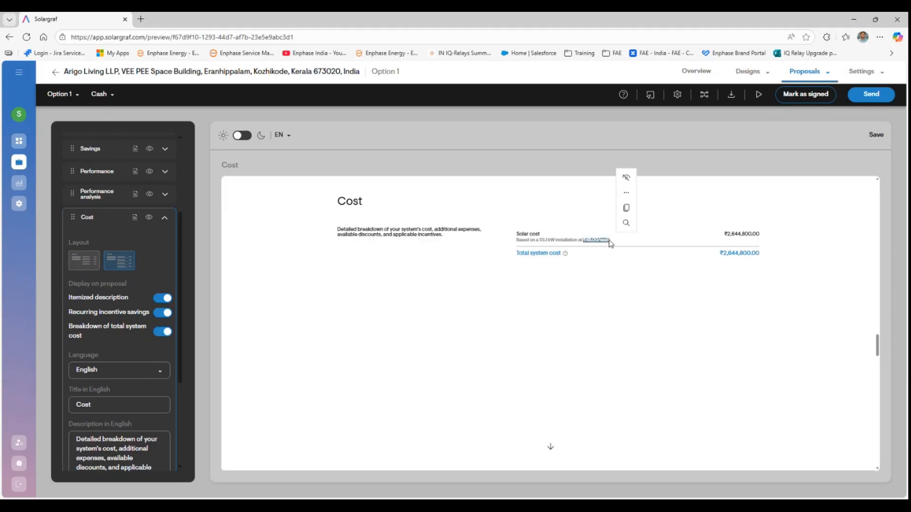
left_click(603, 277)
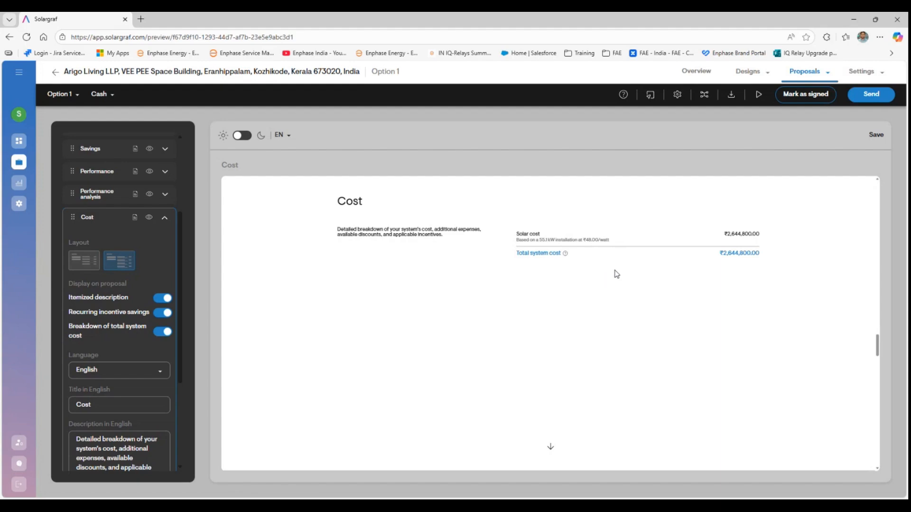
scroll(616, 275, "down", 5)
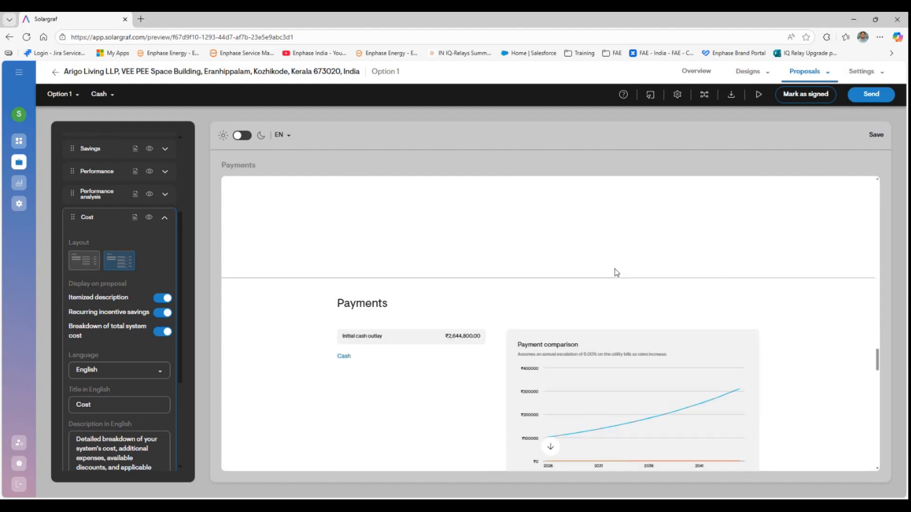
- Review the Payments and Timeline pages and expand the Timeline section's settings
scroll(612, 273, "down", 2)
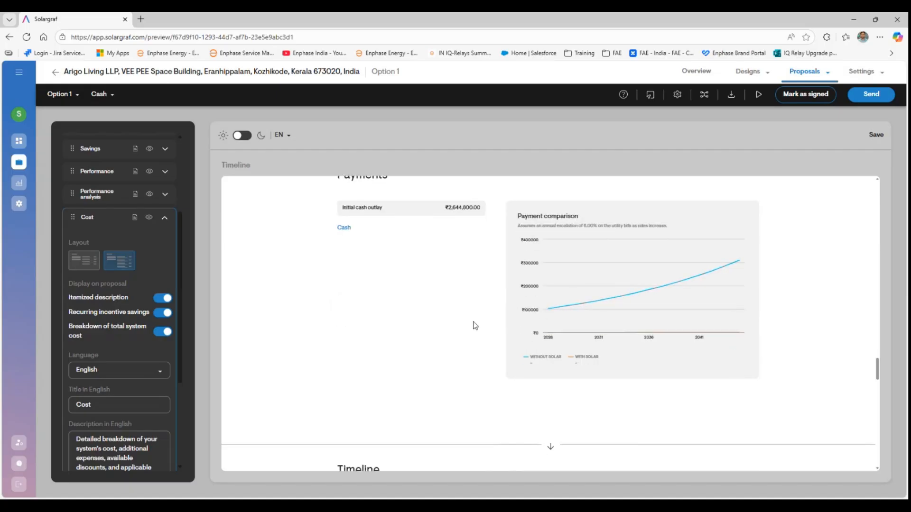
scroll(456, 334, "up", 1)
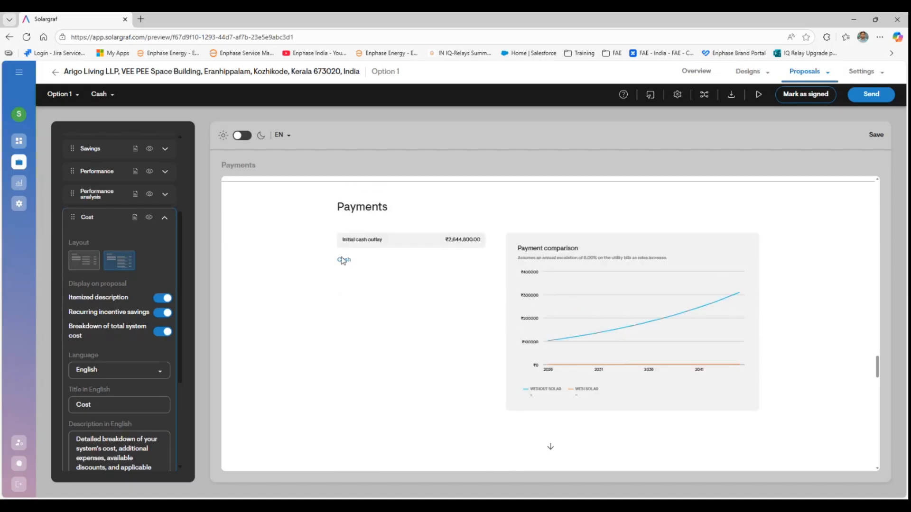
scroll(116, 294, "down", 5)
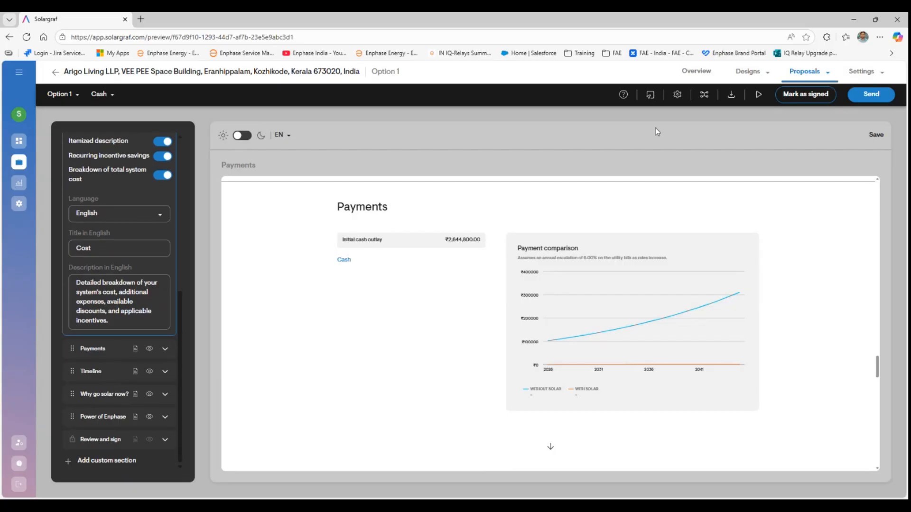
mouse_move(812, 85)
mouse_move(861, 72)
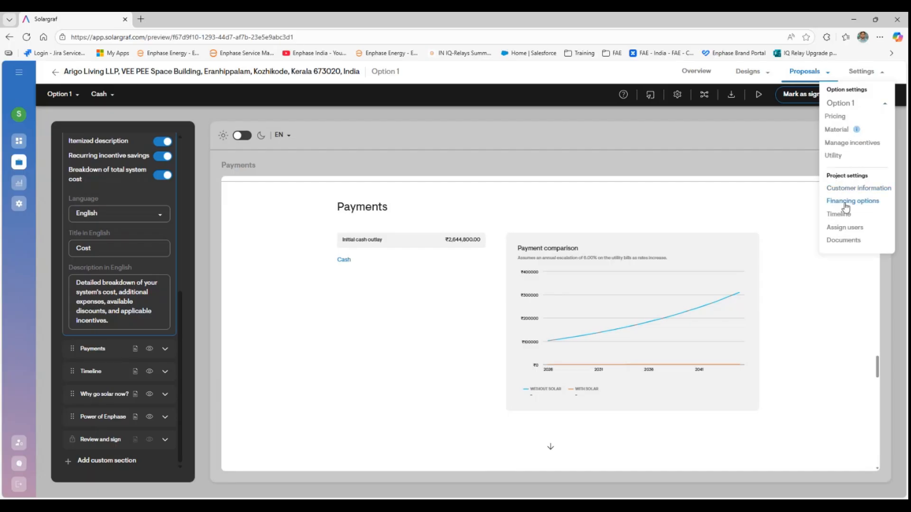
scroll(436, 255, "down", 1)
scroll(436, 255, "down", 5)
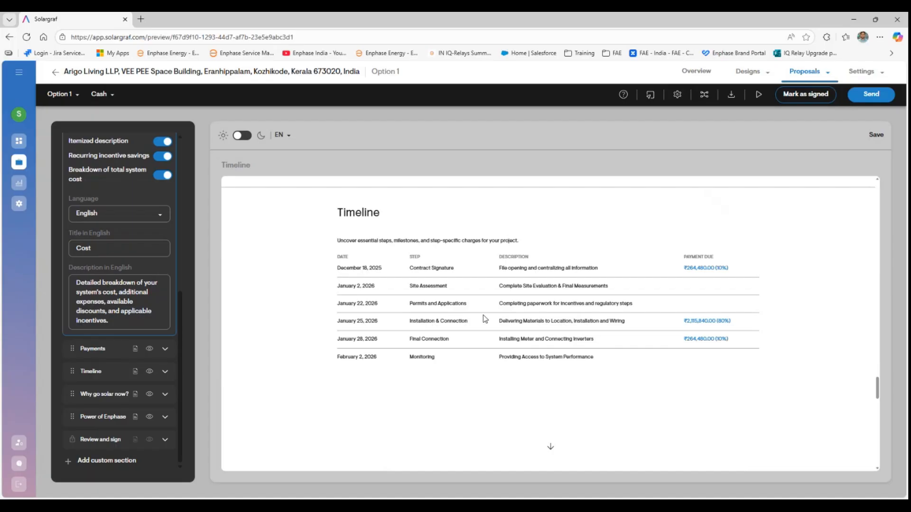
left_click(101, 374)
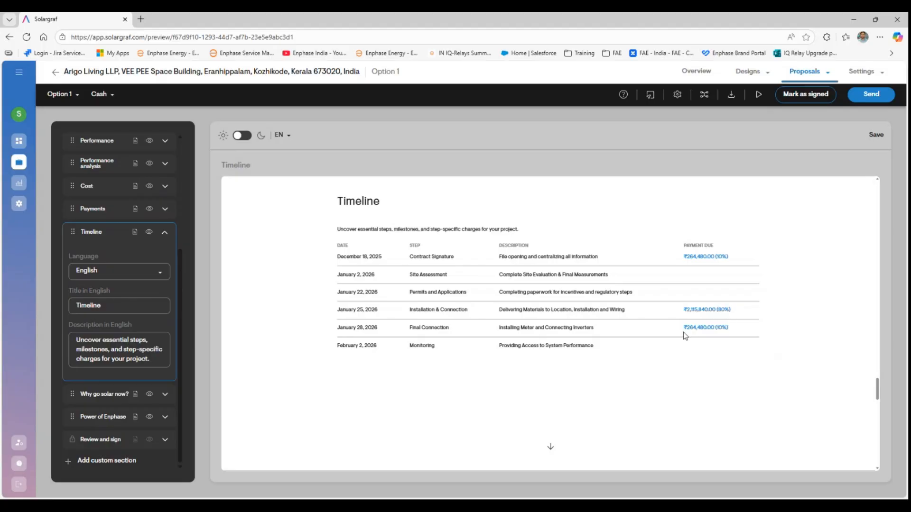
scroll(698, 329, "down", 5)
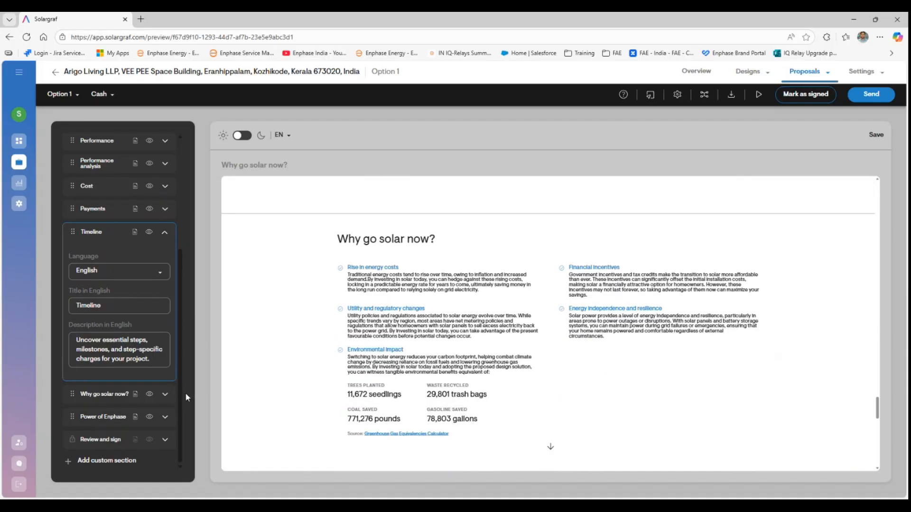
- Expand Why go solar now?, advance to the IQ Microinverter slide, and open Power of Enphase options
left_click(117, 403)
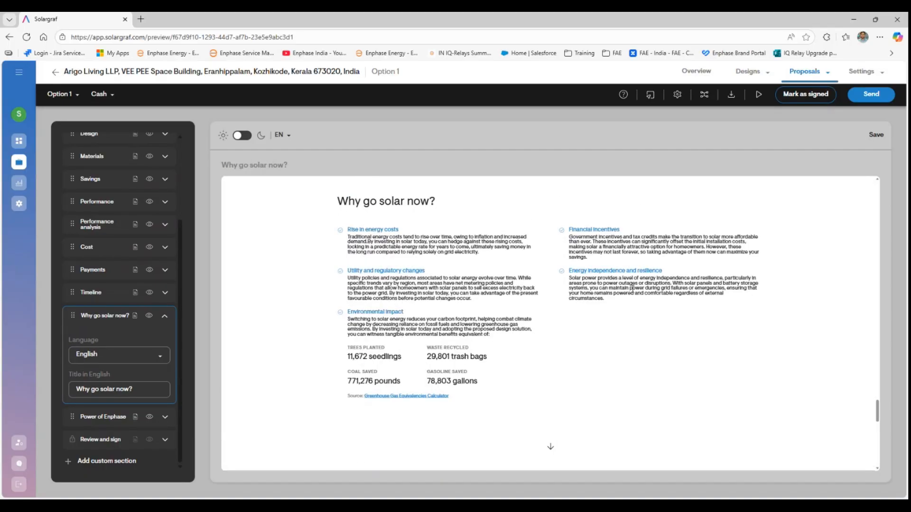
scroll(444, 346, "down", 5)
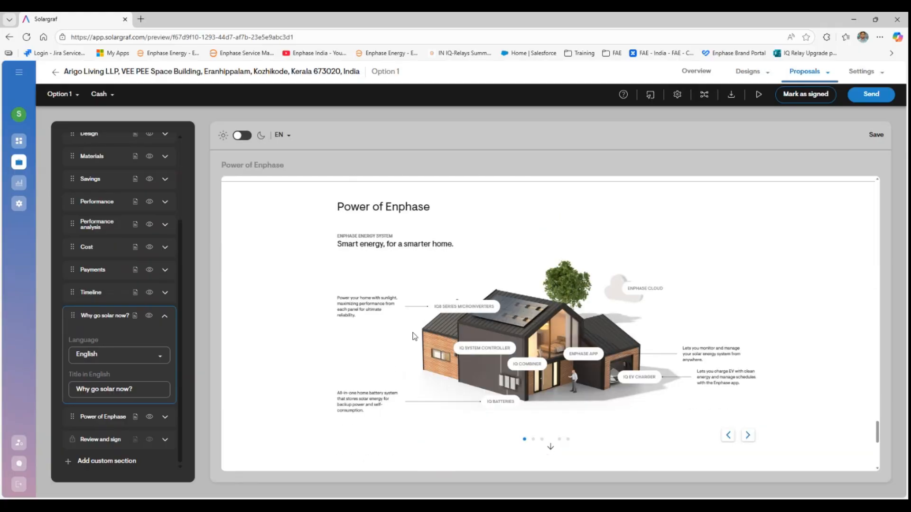
scroll(454, 370, "down", 1)
scroll(439, 395, "up", 1)
left_click(748, 437)
left_click(748, 435)
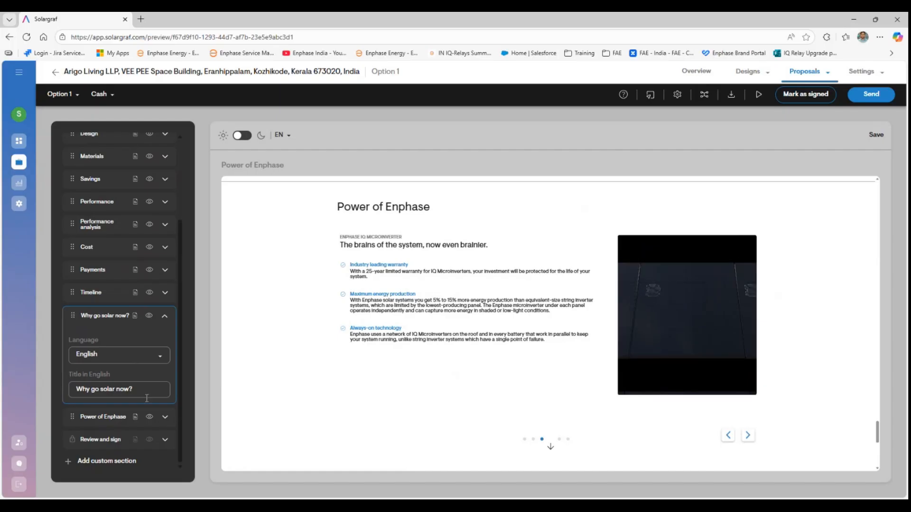
left_click(169, 420)
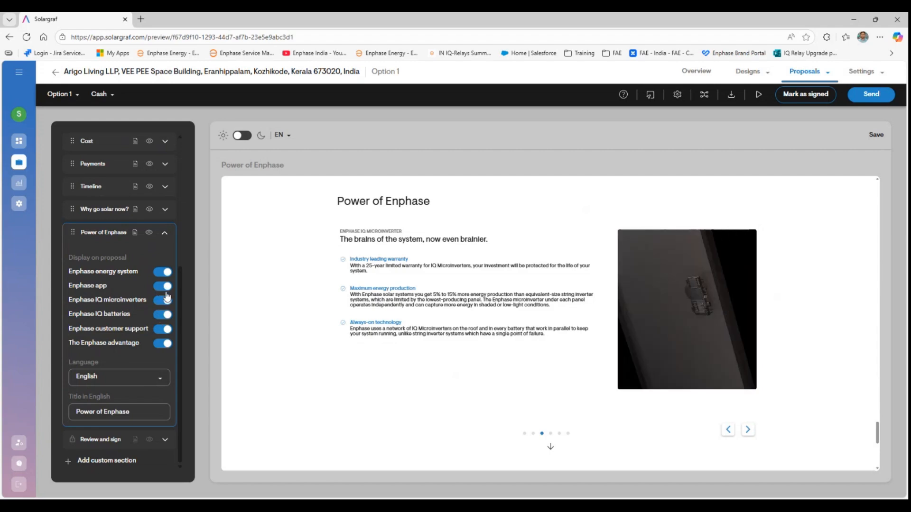
- Scroll the preview to Review and sign, then start sending and save the pending changes
scroll(295, 337, "down", 2)
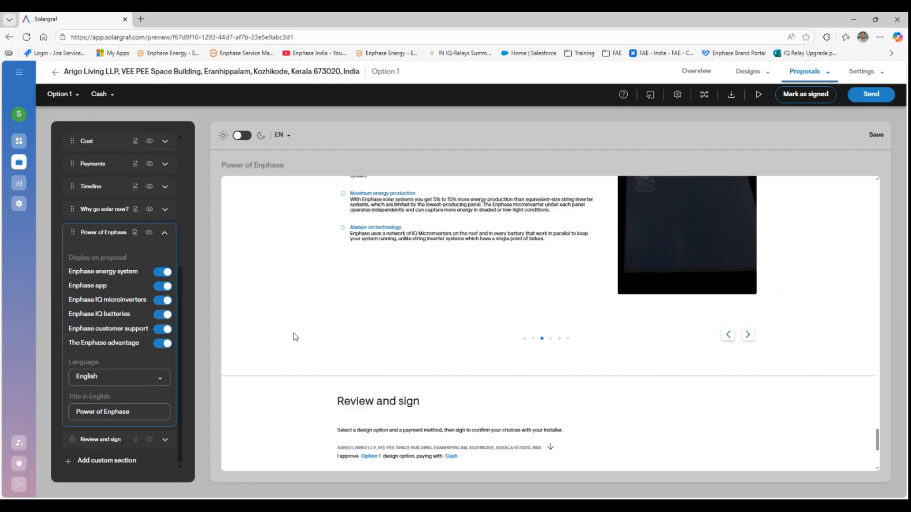
scroll(295, 337, "down", 4)
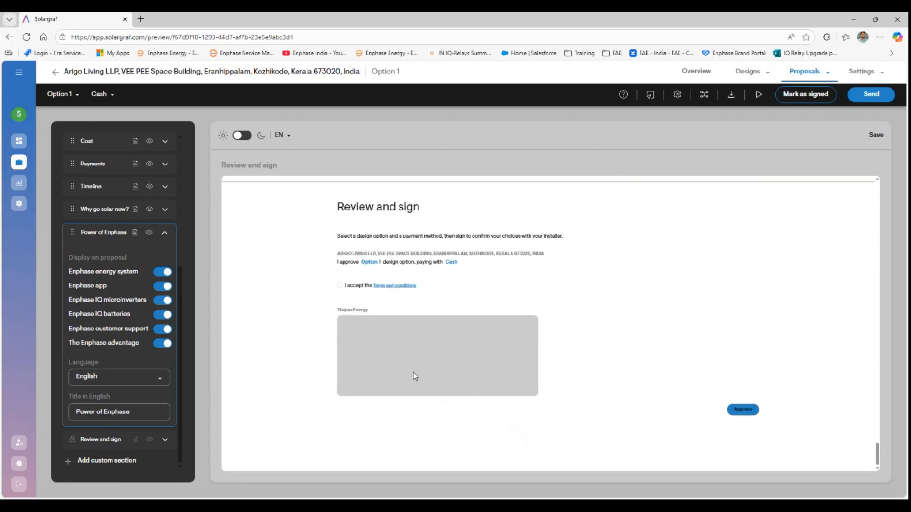
left_click(859, 96)
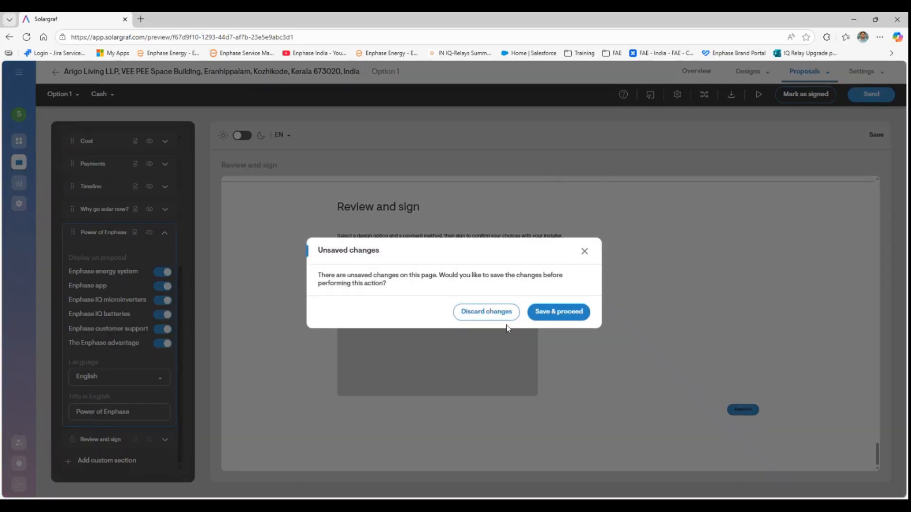
left_click(552, 313)
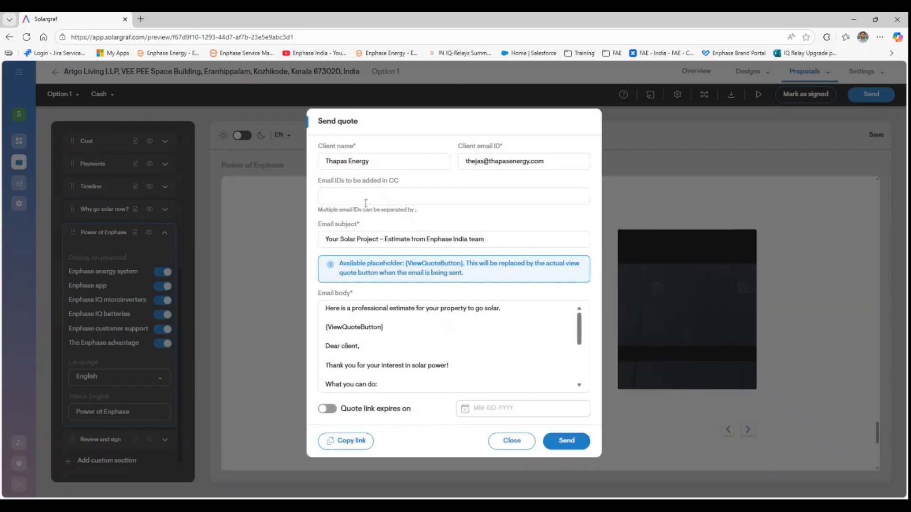
- Review the Send quote email, send it to the client, and dismiss the confirmation
left_click(418, 196)
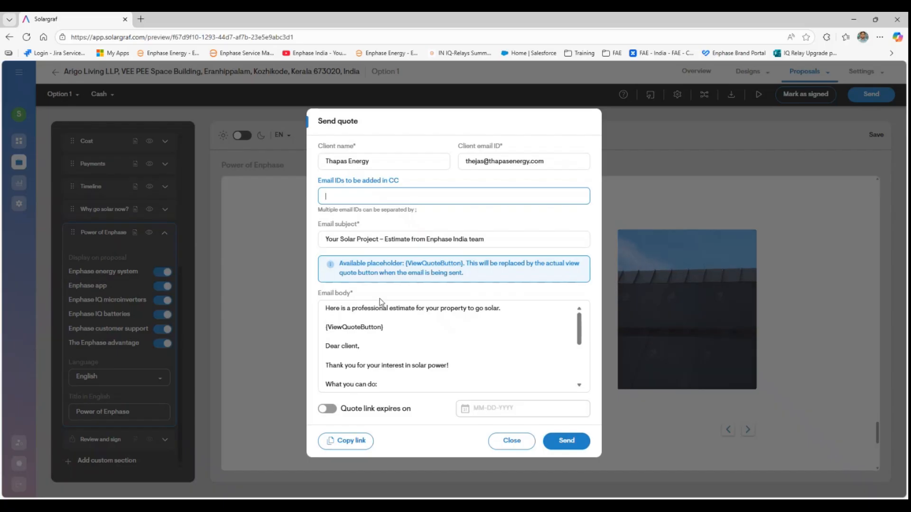
left_click(404, 352)
scroll(428, 348, "down", 5)
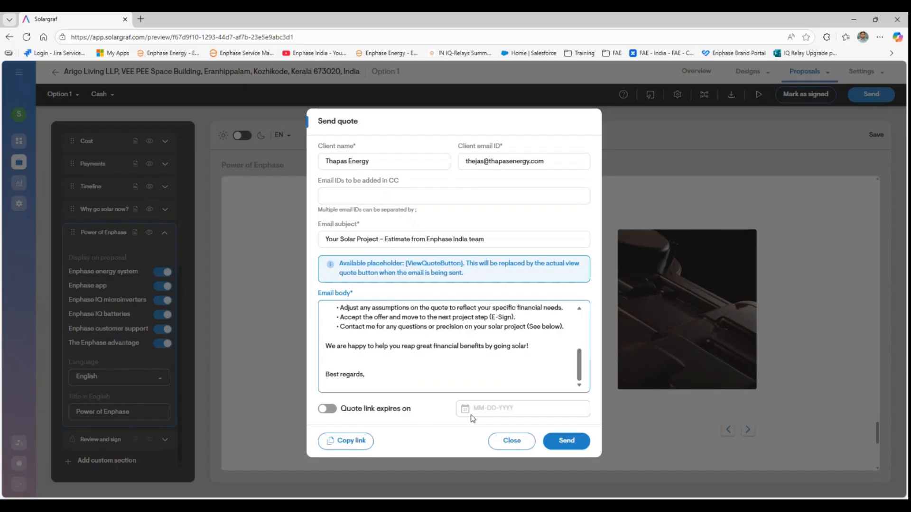
left_click(564, 449)
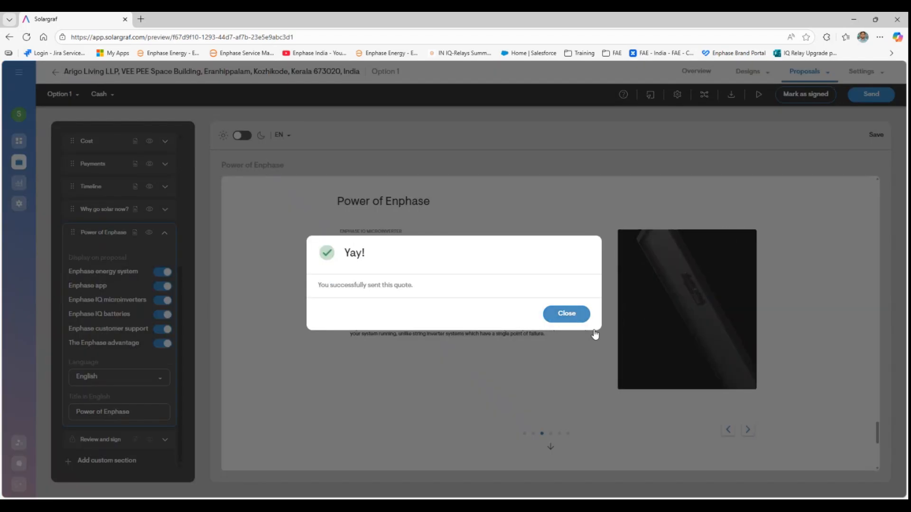
left_click(569, 314)
scroll(541, 340, "up", 5)
- Return to the project Overview showing Option 1 with 95 panels and 55.1 kW
scroll(542, 341, "up", 15)
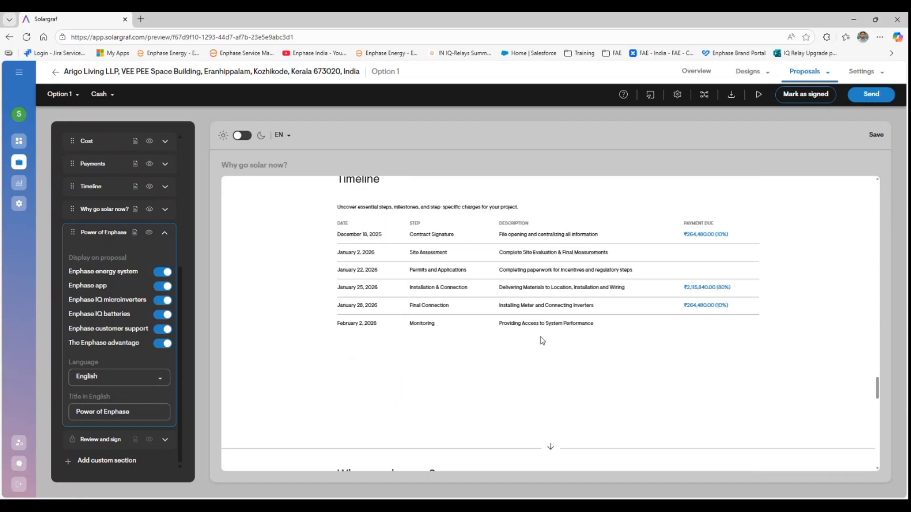
scroll(541, 340, "up", 15)
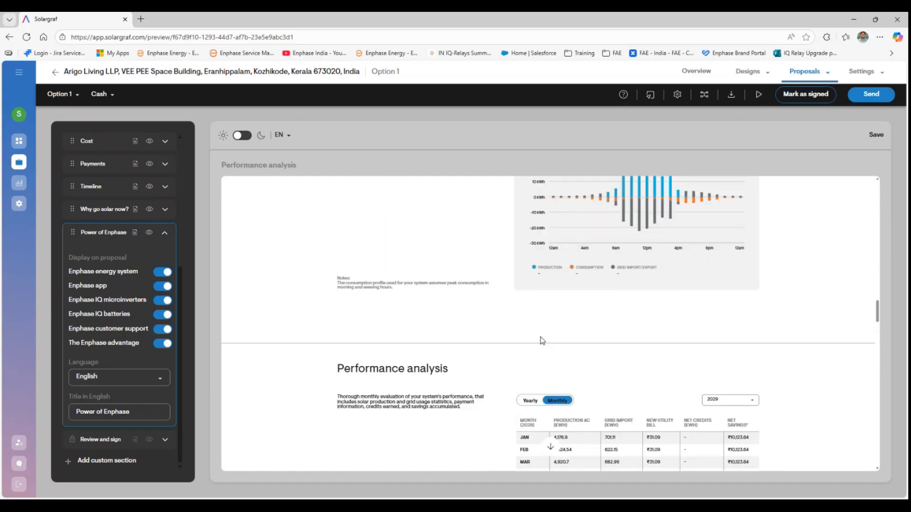
scroll(541, 340, "up", 5)
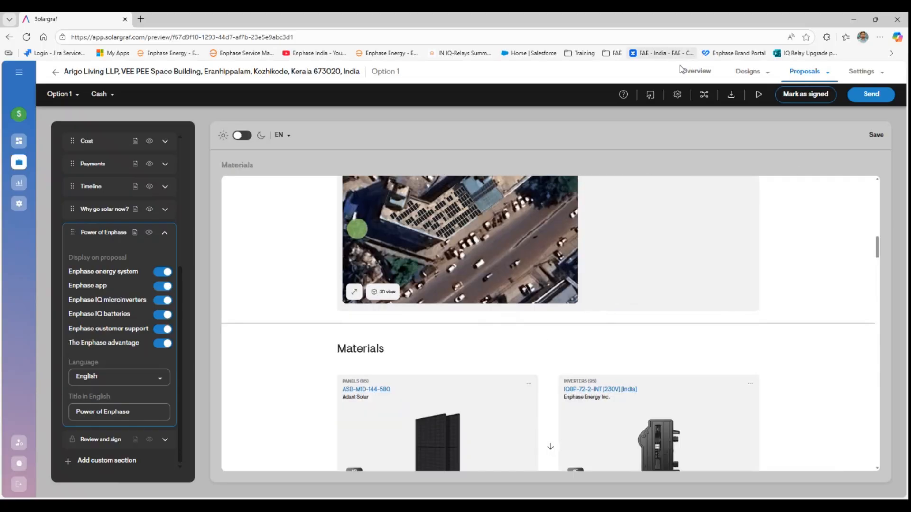
left_click(701, 76)
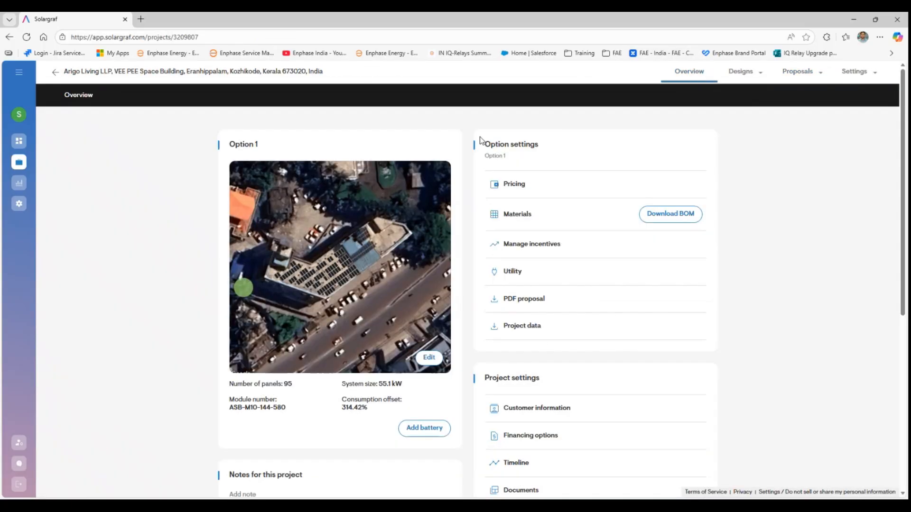
- Edit Option 1's solar design and move on to the Battery design step
scroll(418, 322, "down", 2)
left_click(428, 384)
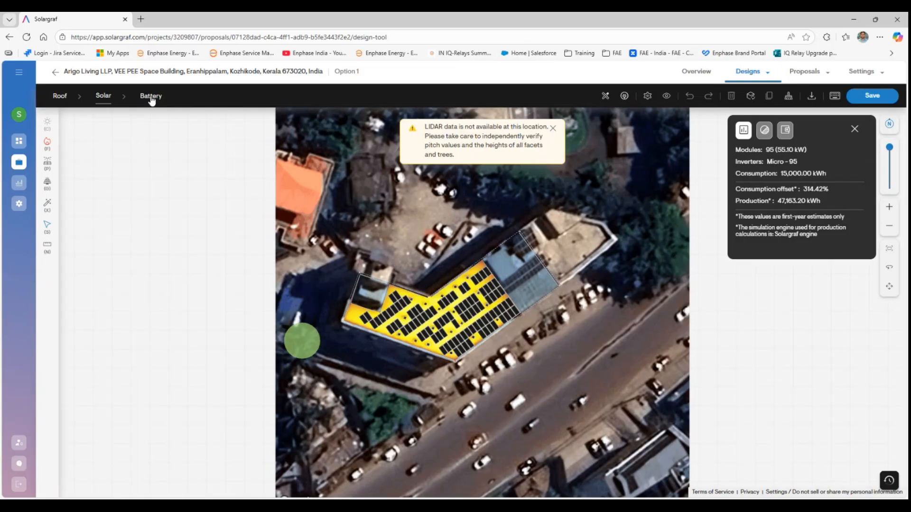
left_click(151, 96)
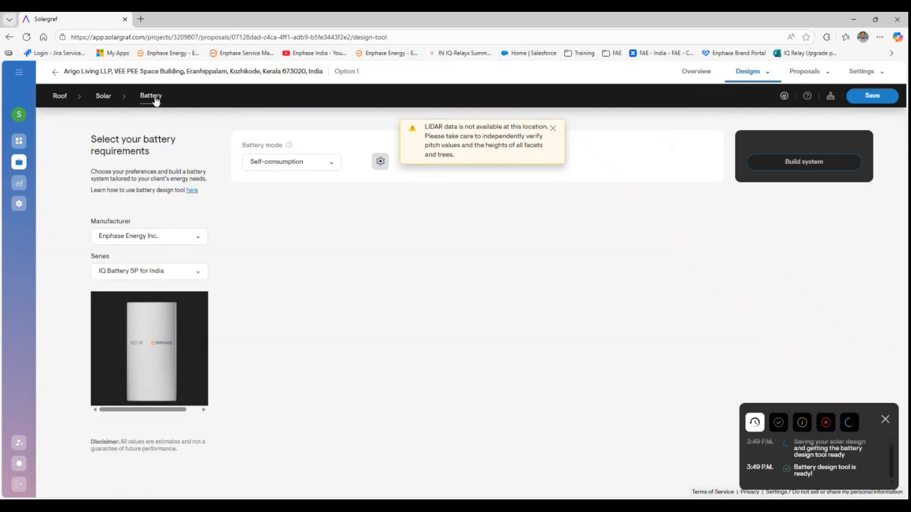
- Choose Enphase Energy Inc. with the IQBATTERY-5P-3P-INT series and build the battery system
left_click(194, 240)
left_click(196, 250)
left_click(200, 276)
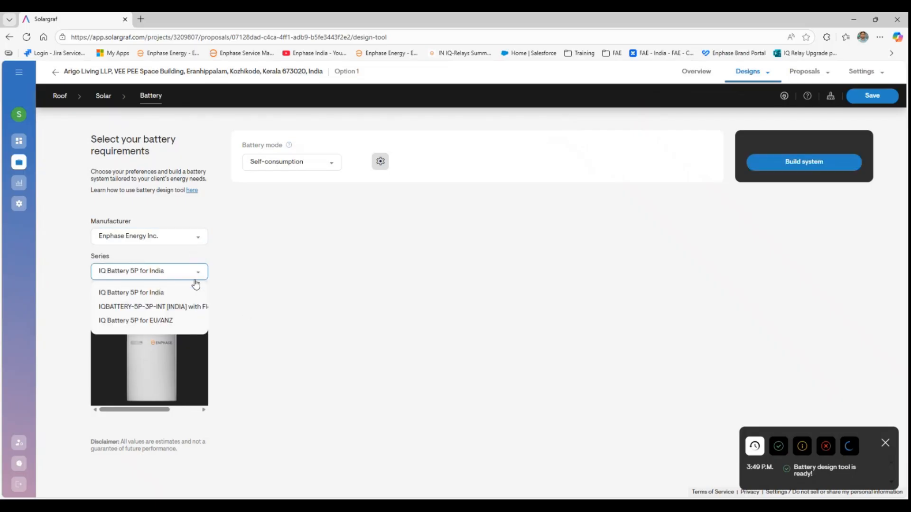
left_click(192, 306)
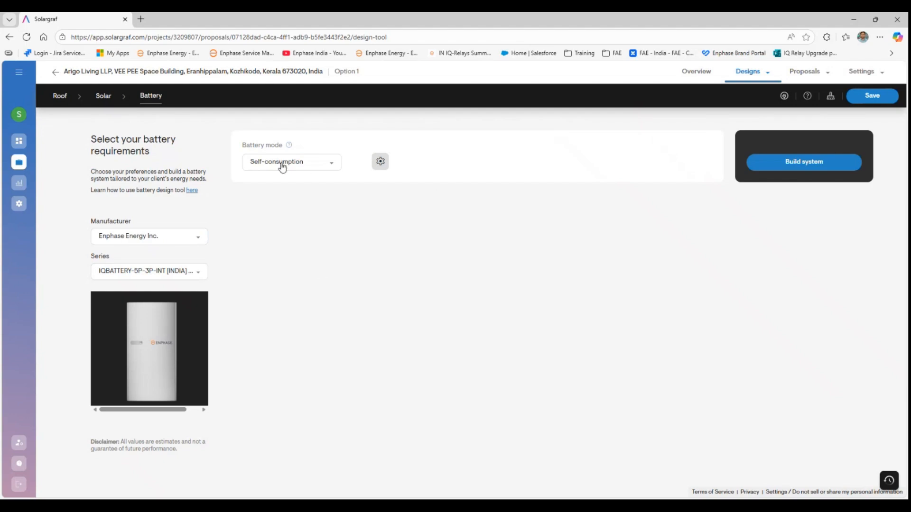
left_click(795, 169)
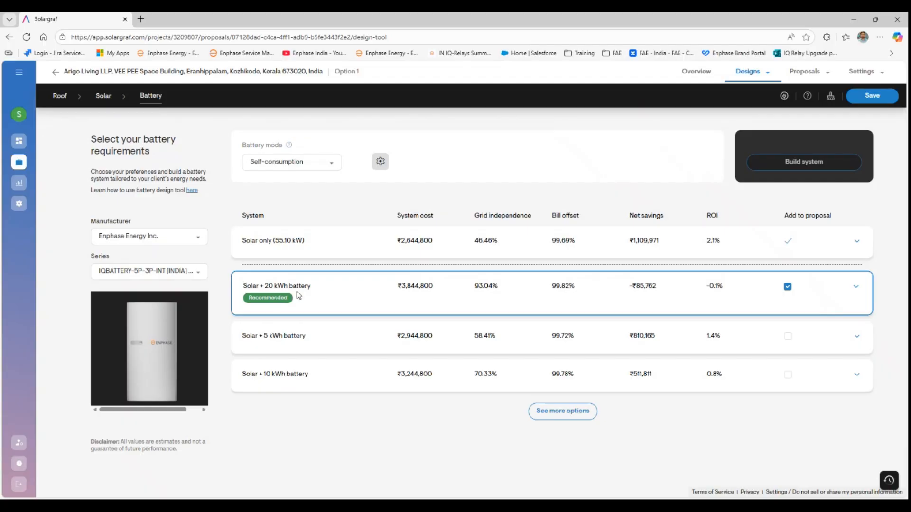
- Save the design with the Solar + 20 kWh battery option and reopen the proposal editor
left_click(540, 416)
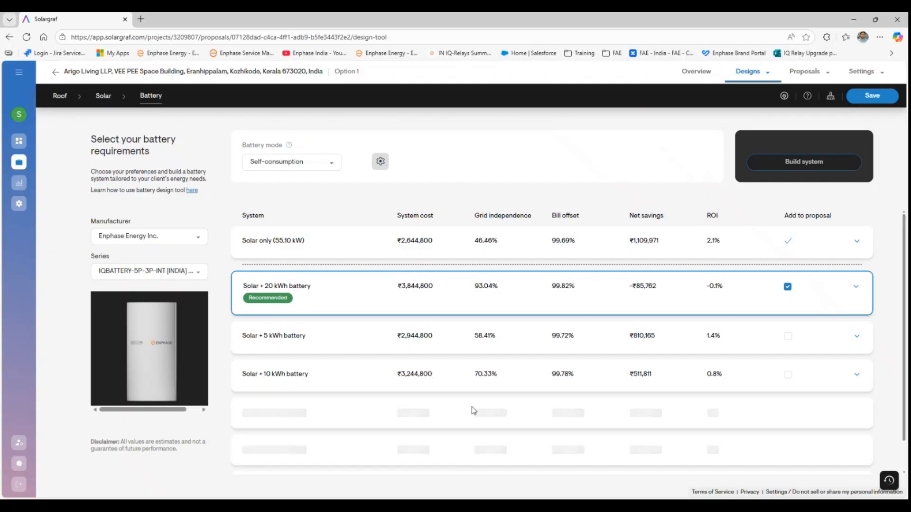
scroll(536, 372, "down", 1)
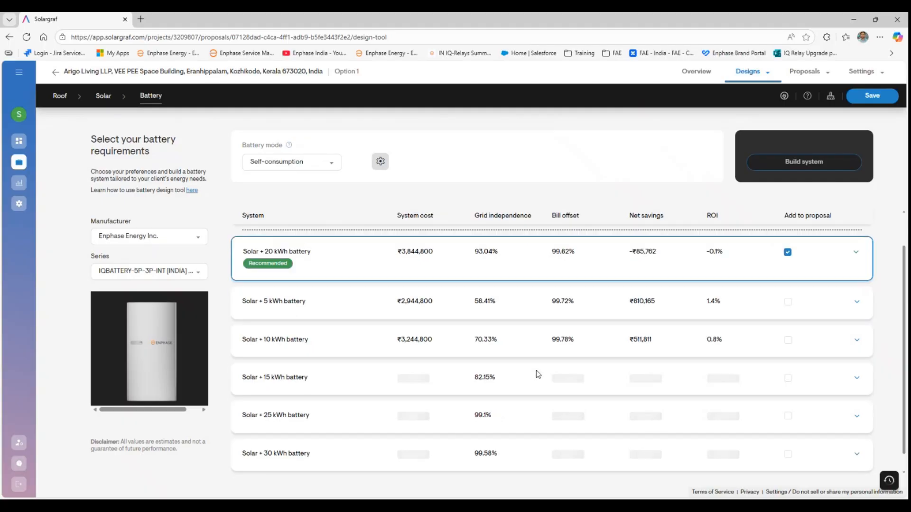
scroll(536, 370, "up", 1)
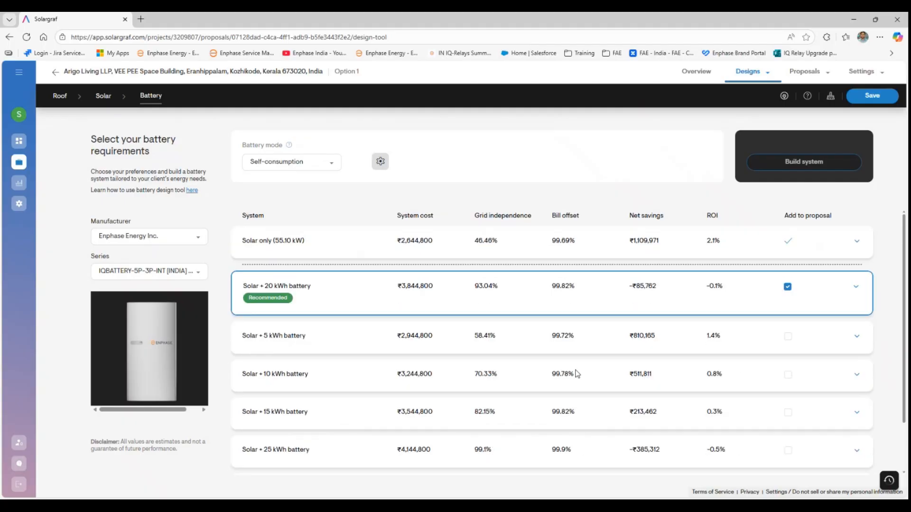
scroll(576, 374, "down", 2)
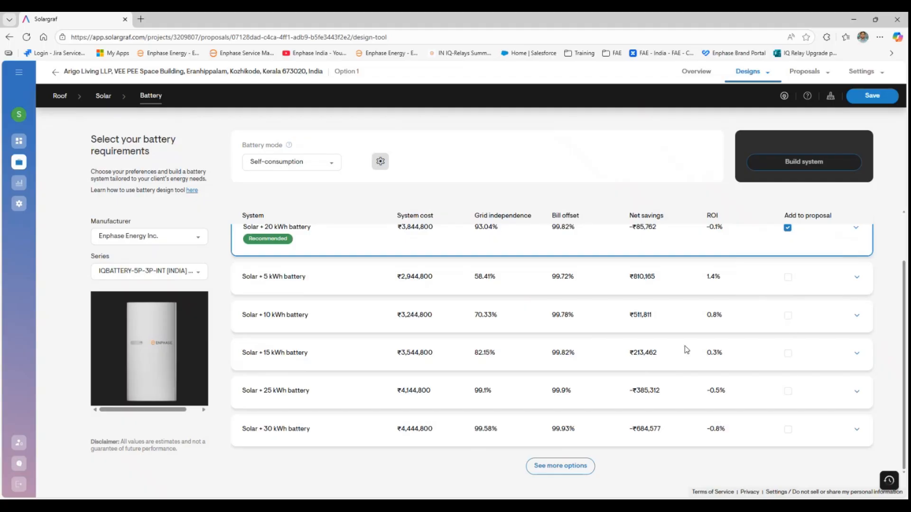
left_click(875, 95)
left_click(822, 76)
left_click(812, 90)
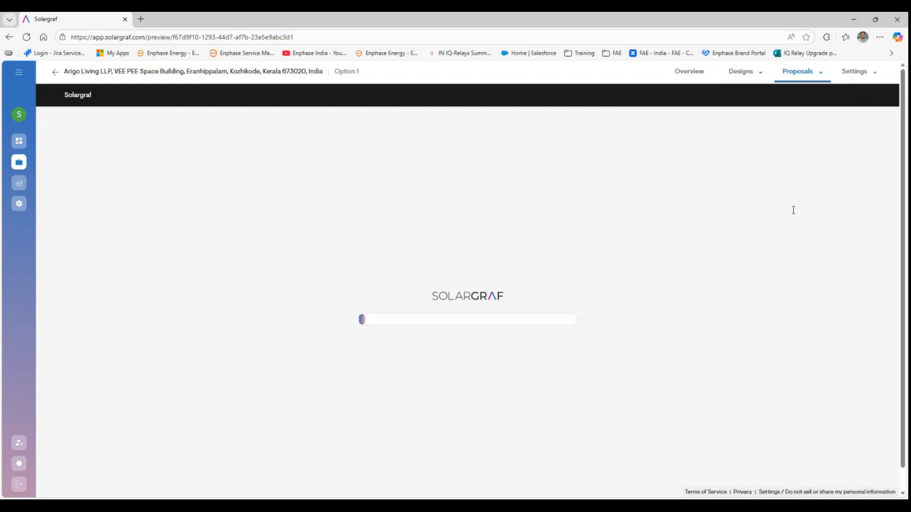
- Review the updated proposal, then check the Overview for the 20 kWh battery of 4 IQBATTERY-5P-3P-INT units
scroll(646, 280, "down", 5)
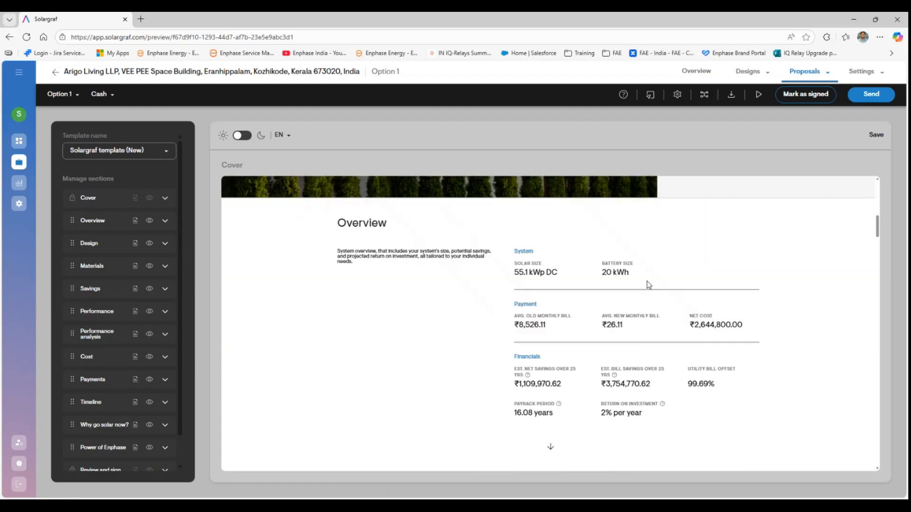
scroll(647, 281, "down", 8)
scroll(664, 294, "up", 15)
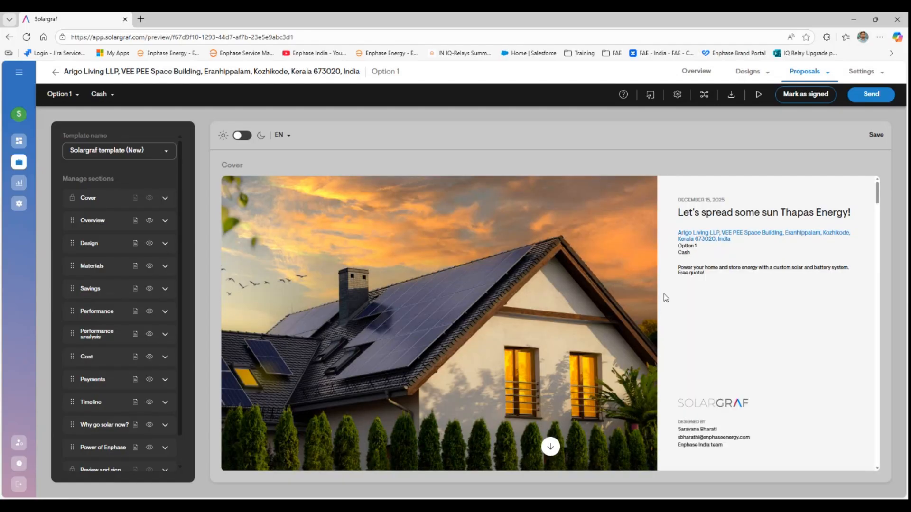
scroll(664, 294, "down", 5)
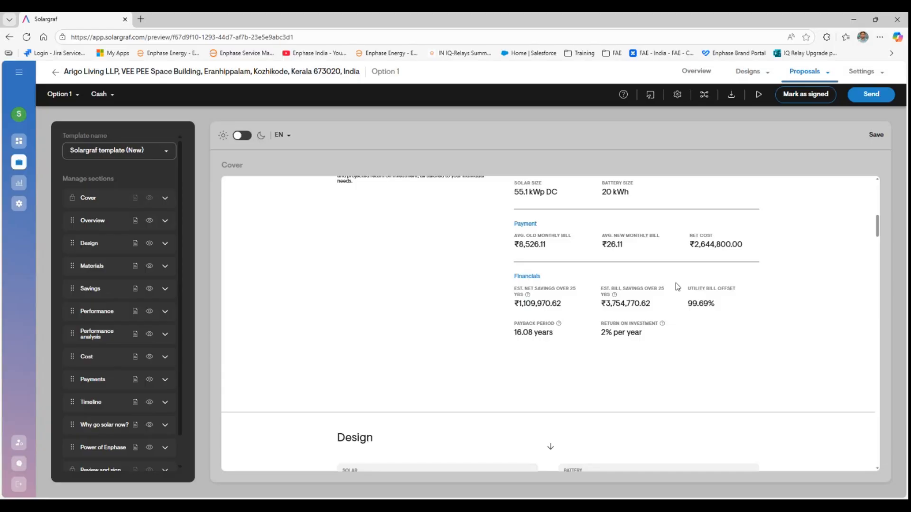
scroll(676, 285, "down", 8)
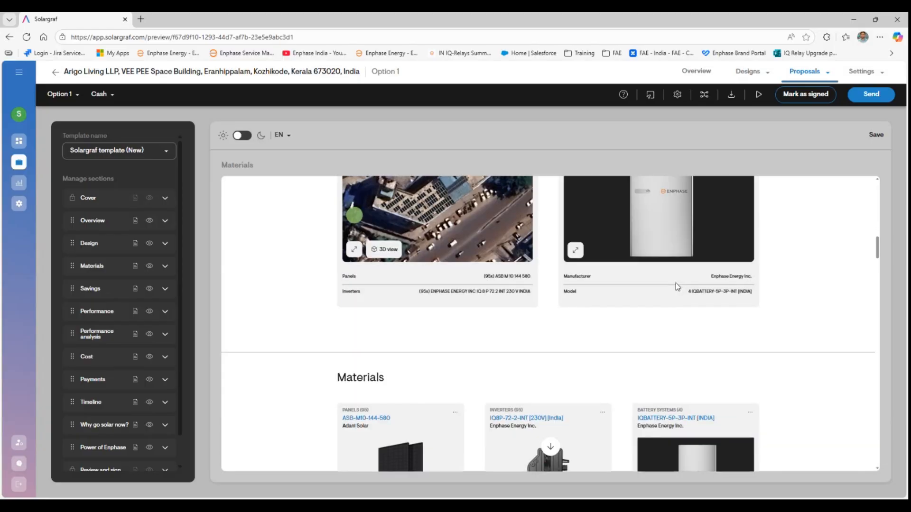
scroll(676, 283, "down", 7)
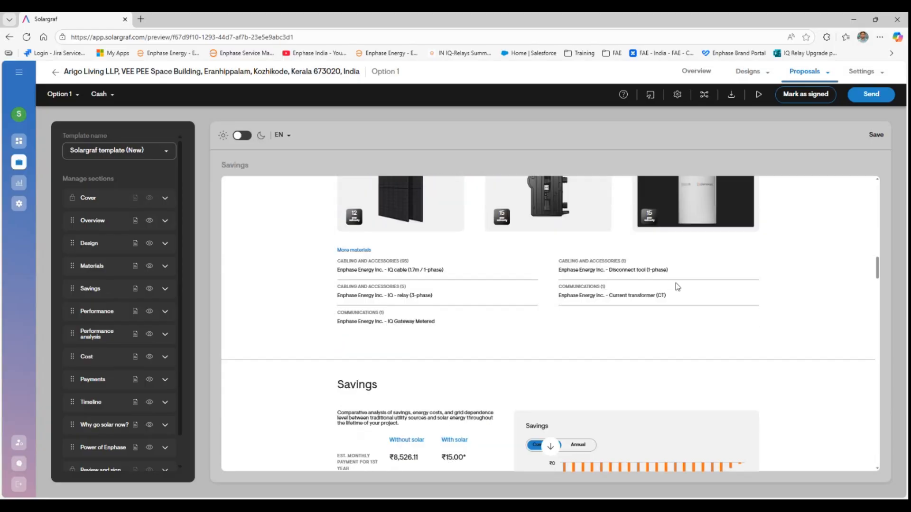
scroll(569, 299, "down", 1)
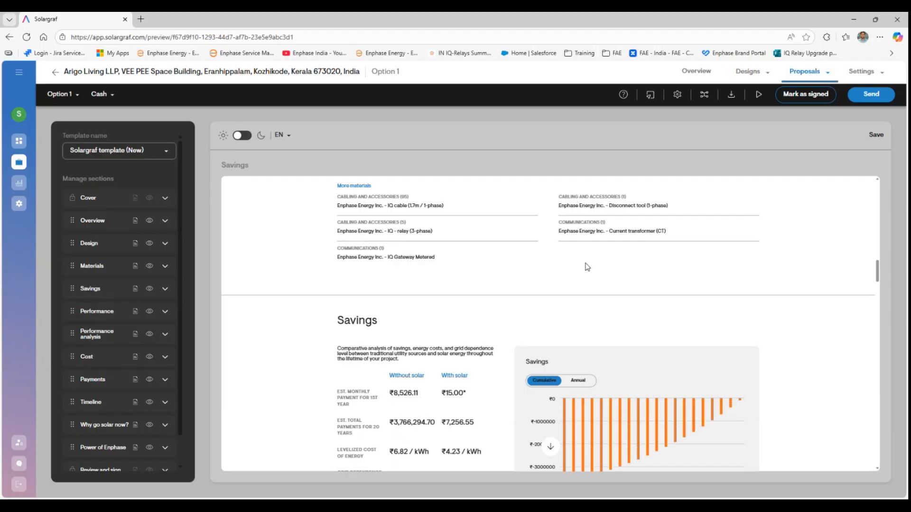
scroll(587, 267, "down", 8)
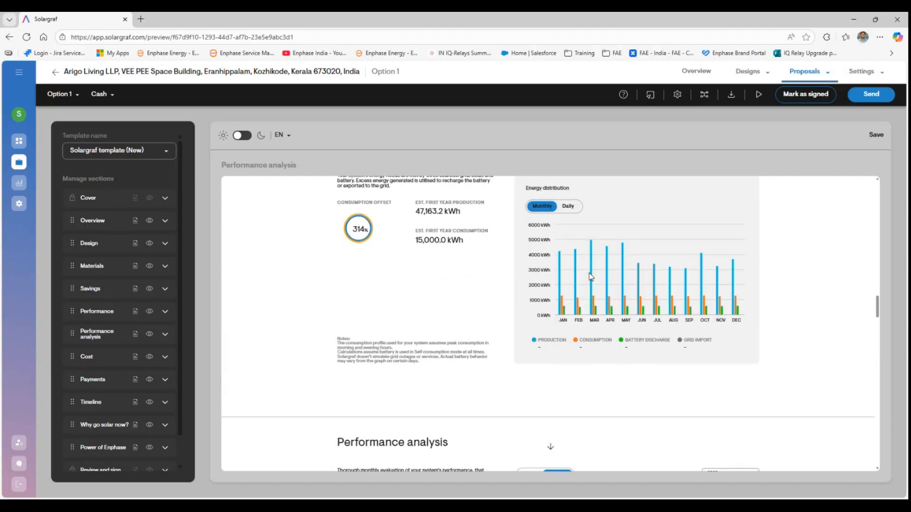
scroll(590, 276, "down", 10)
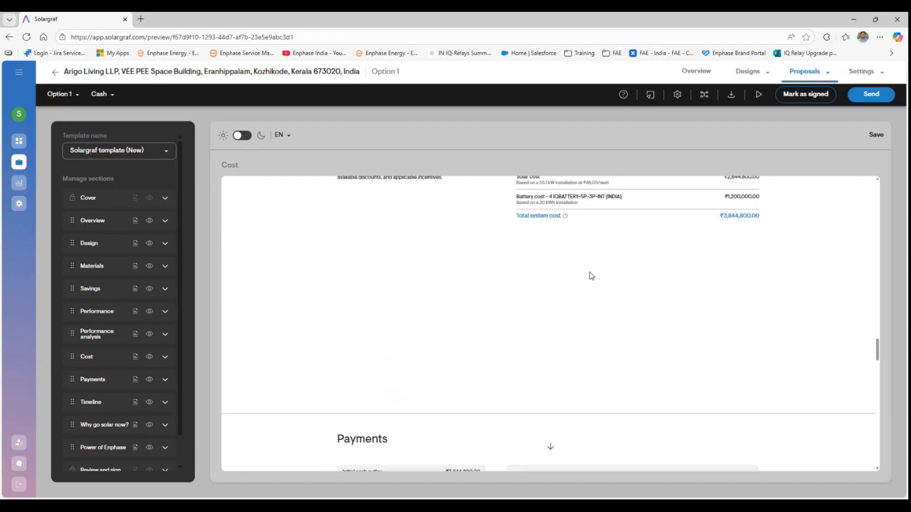
scroll(590, 275, "down", 2)
scroll(589, 275, "up", 3)
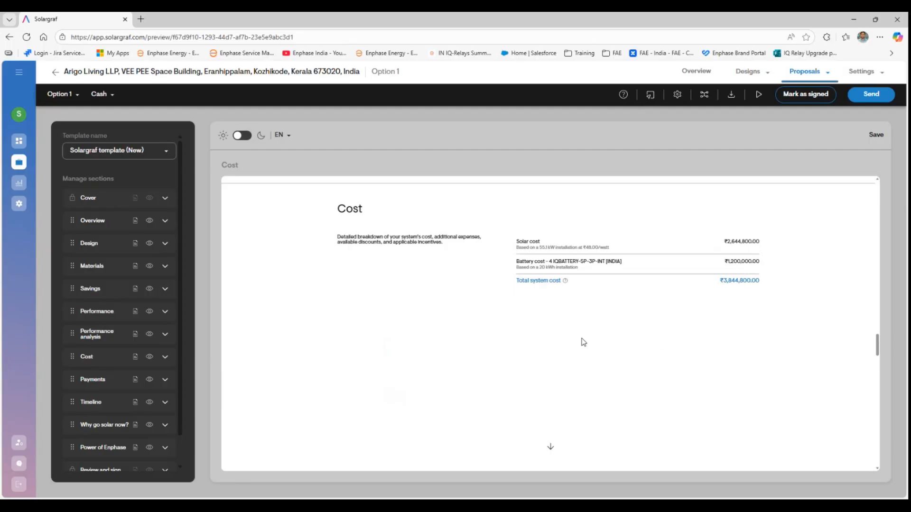
scroll(583, 342, "down", 5)
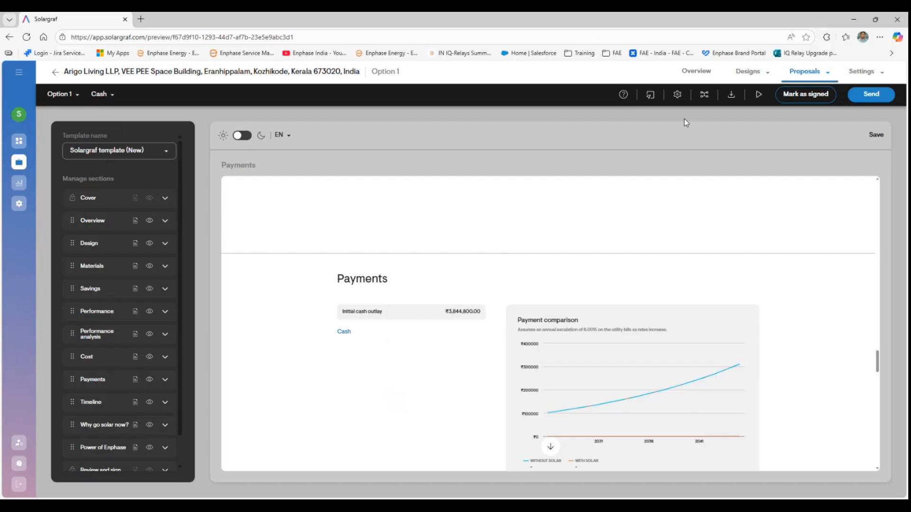
left_click(695, 73)
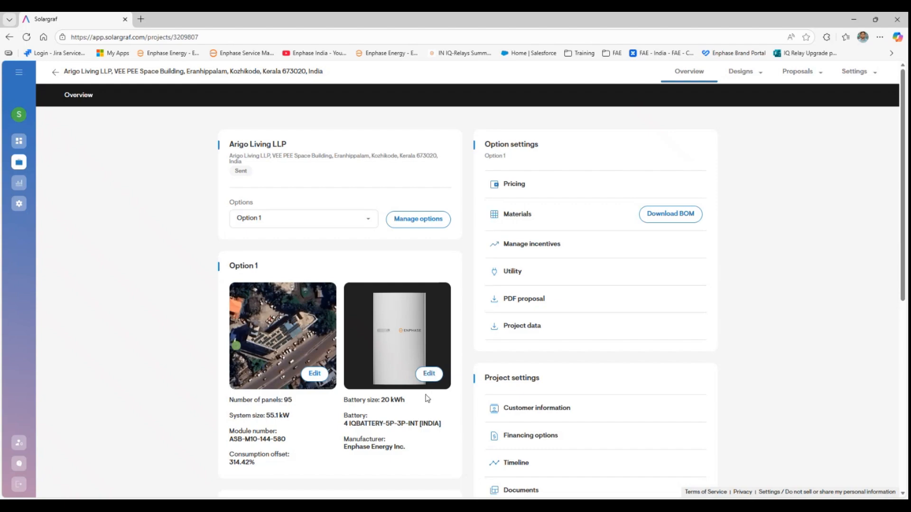
- Generate a Cash-financed PDF proposal for Option 1 and open the client presentation
left_click(521, 303)
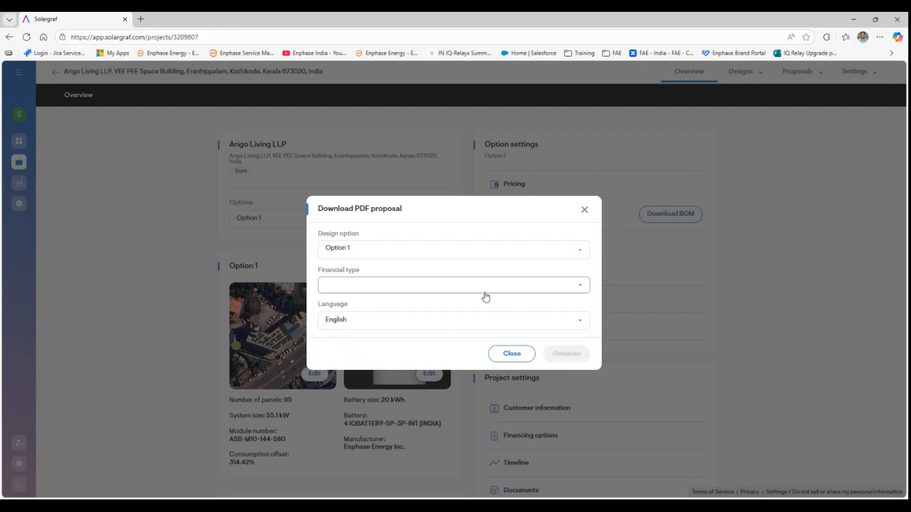
left_click(466, 284)
left_click(424, 307)
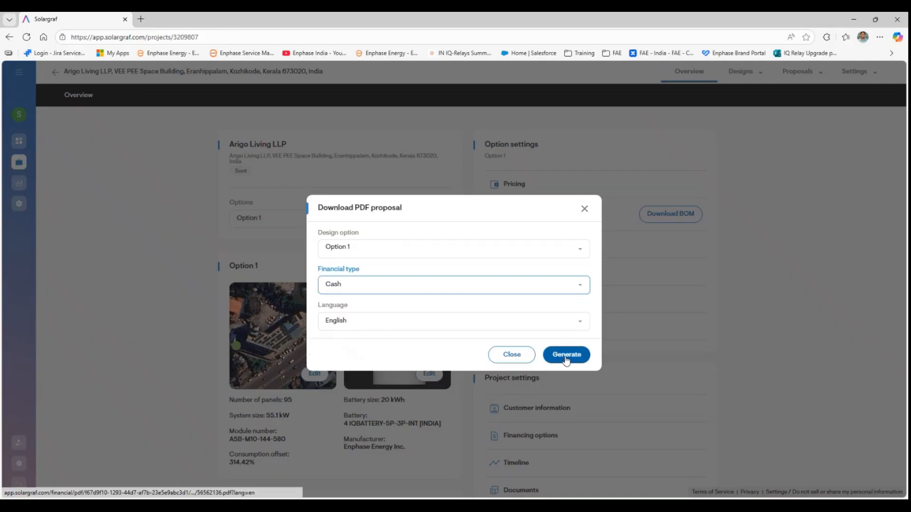
left_click(566, 370)
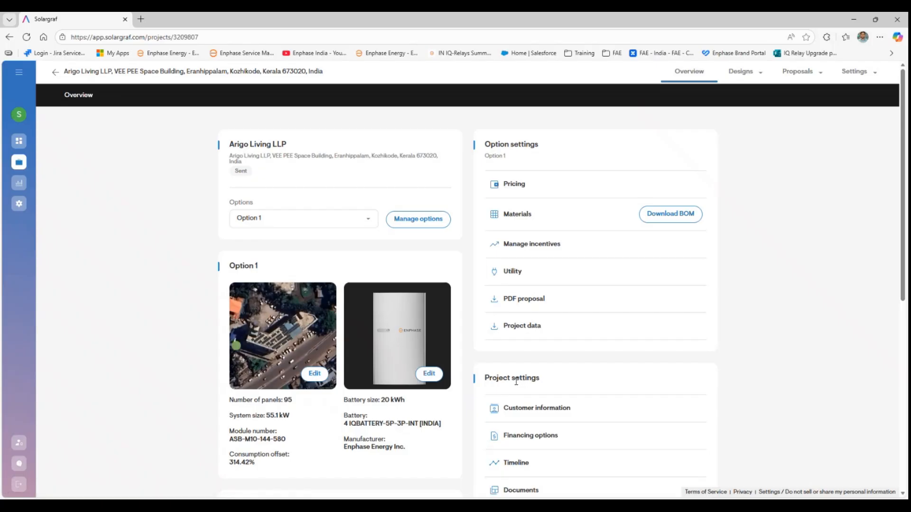
left_click(799, 72)
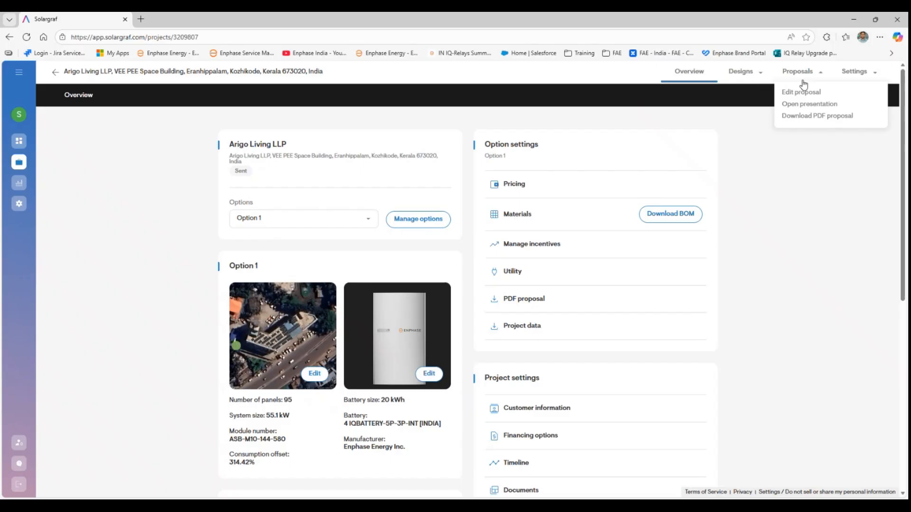
left_click(803, 105)
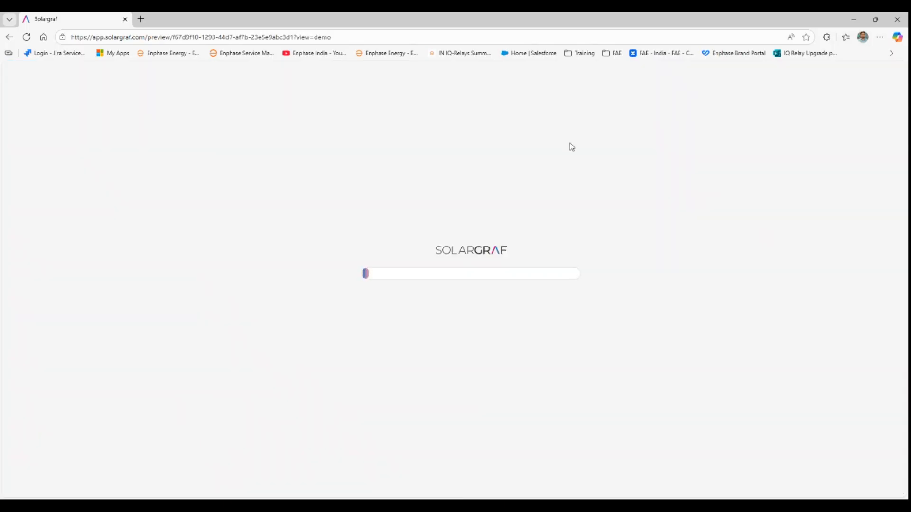